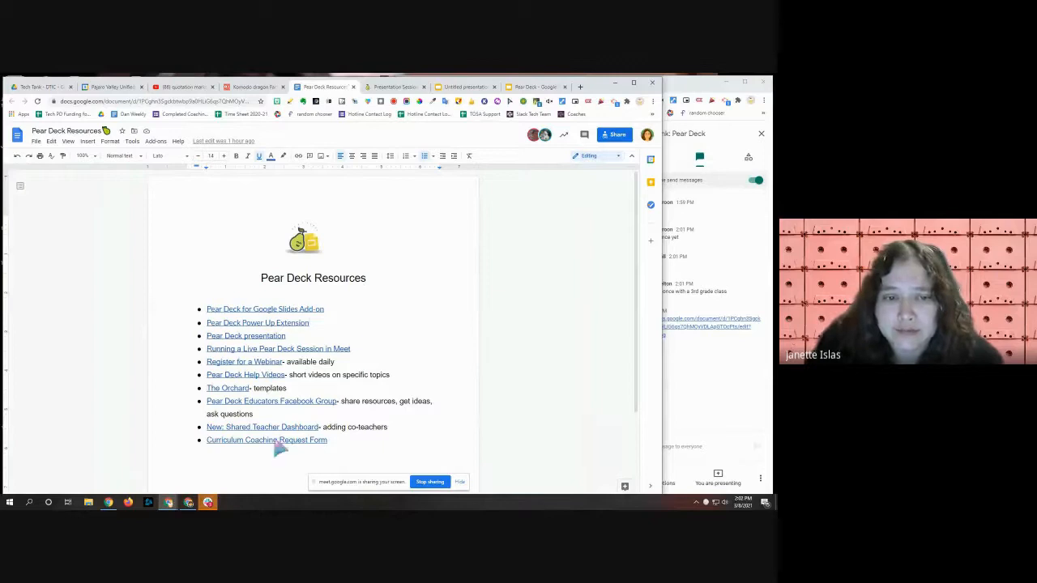
Step: Hide the screen-sharing notice and open the Pear Deck for Google Slides Add-on link from the resources document
{"action": "left_click", "coordinate": [460, 482]}
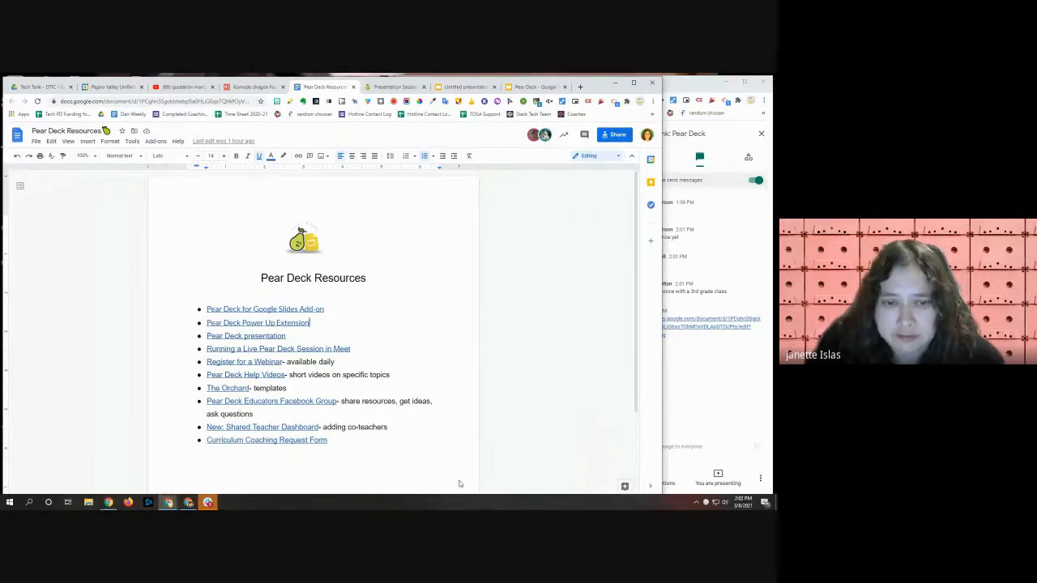
{"action": "left_click", "coordinate": [271, 322]}
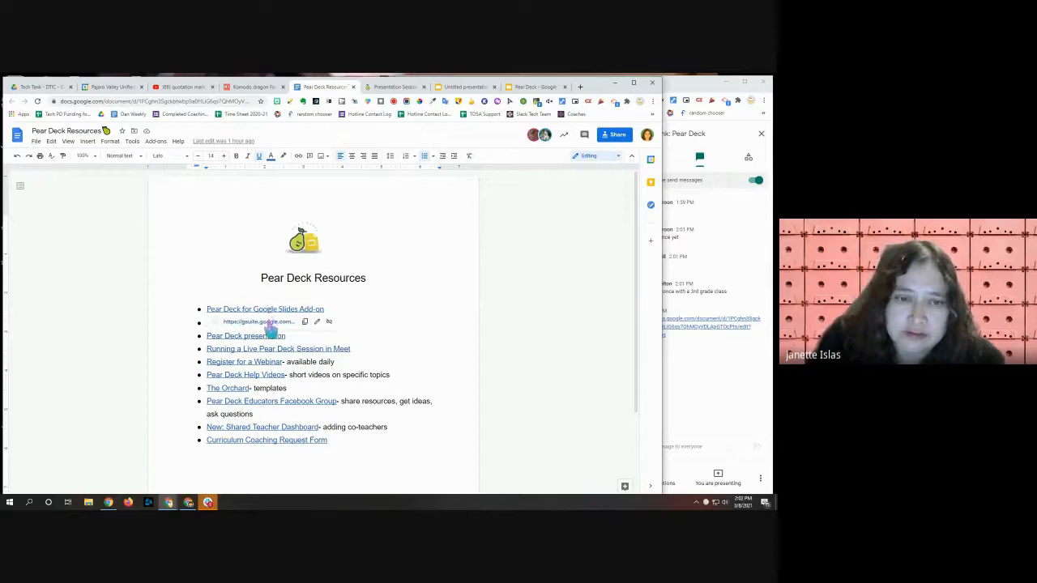
{"action": "left_click", "coordinate": [270, 322]}
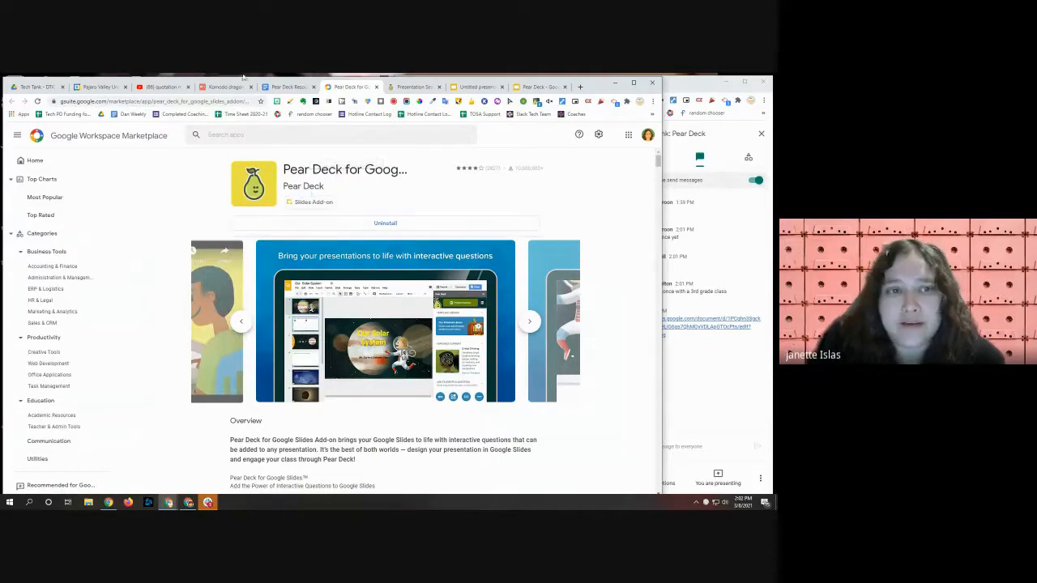
Step: Return to the Pear Deck Resources document and open its Pear Deck Power Up Extension link
{"action": "left_click", "coordinate": [288, 87]}
{"action": "left_click", "coordinate": [267, 324]}
{"action": "left_click", "coordinate": [261, 343]}
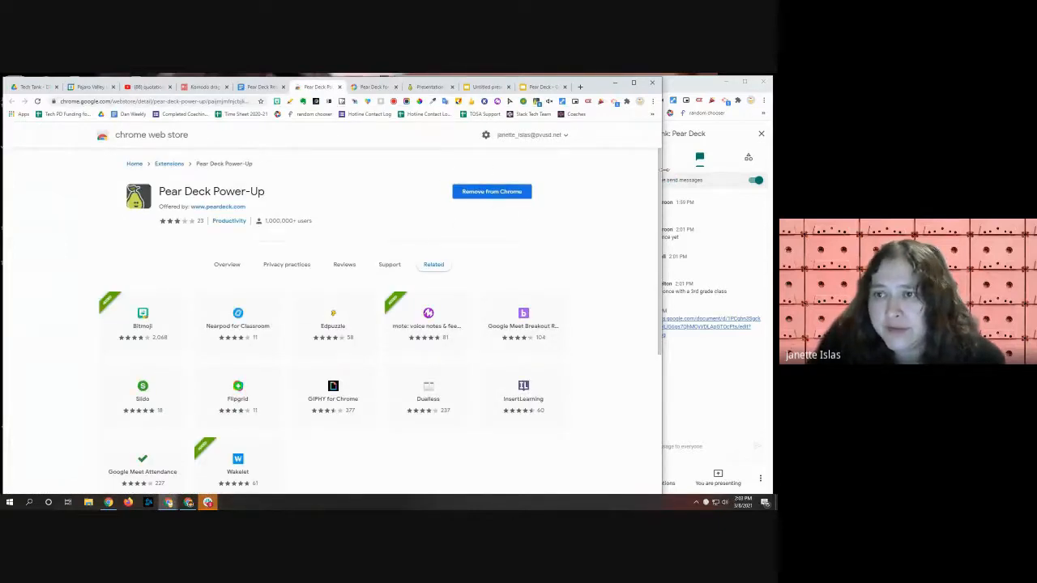
Step: Go back to the Pear Deck Resources document and narrow the browser window enough to uncover the meeting chat
{"action": "left_click_drag", "start_coordinate": [663, 169], "coordinate": [571, 169]}
{"action": "left_click", "coordinate": [221, 88]}
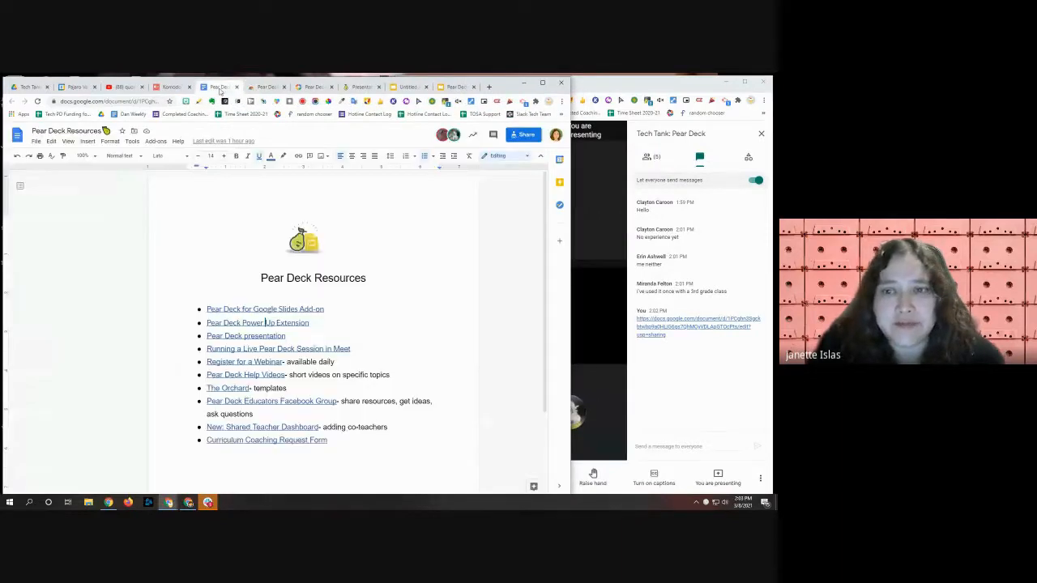
{"action": "left_click_drag", "start_coordinate": [569, 225], "coordinate": [445, 229]}
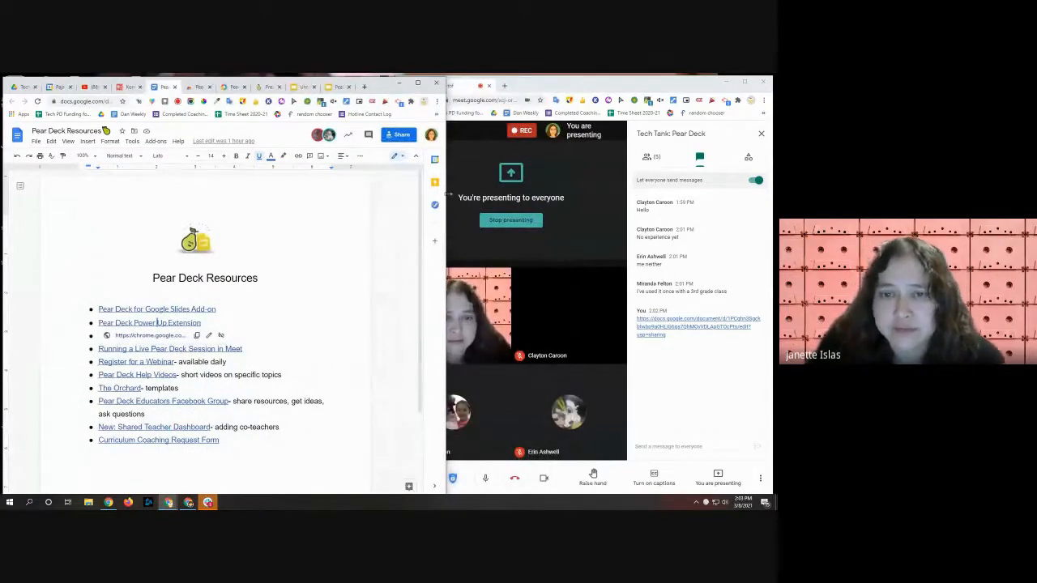
{"action": "left_click_drag", "start_coordinate": [445, 192], "coordinate": [622, 204]}
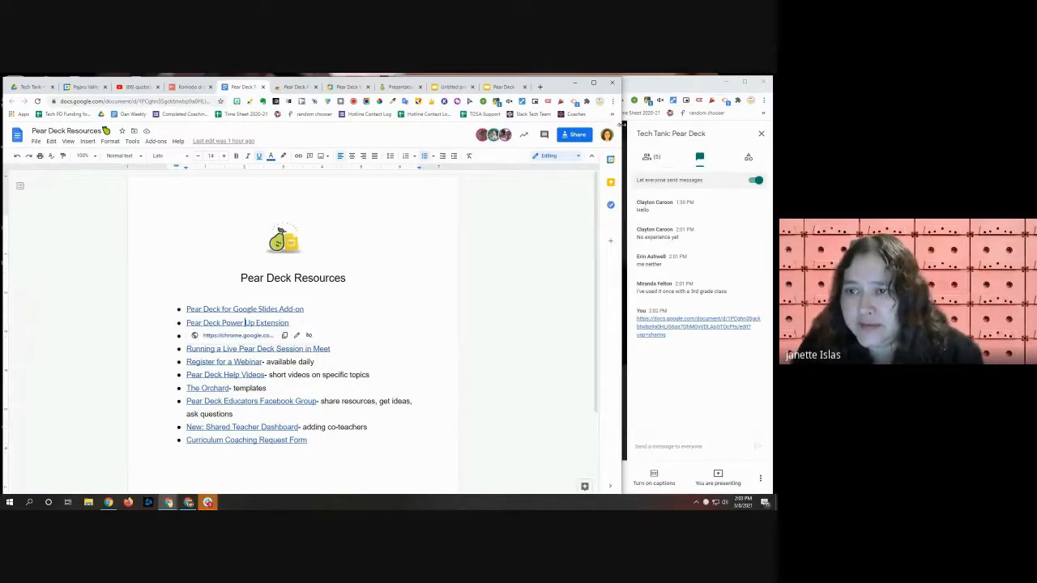
{"action": "left_click_drag", "start_coordinate": [623, 124], "coordinate": [624, 124]}
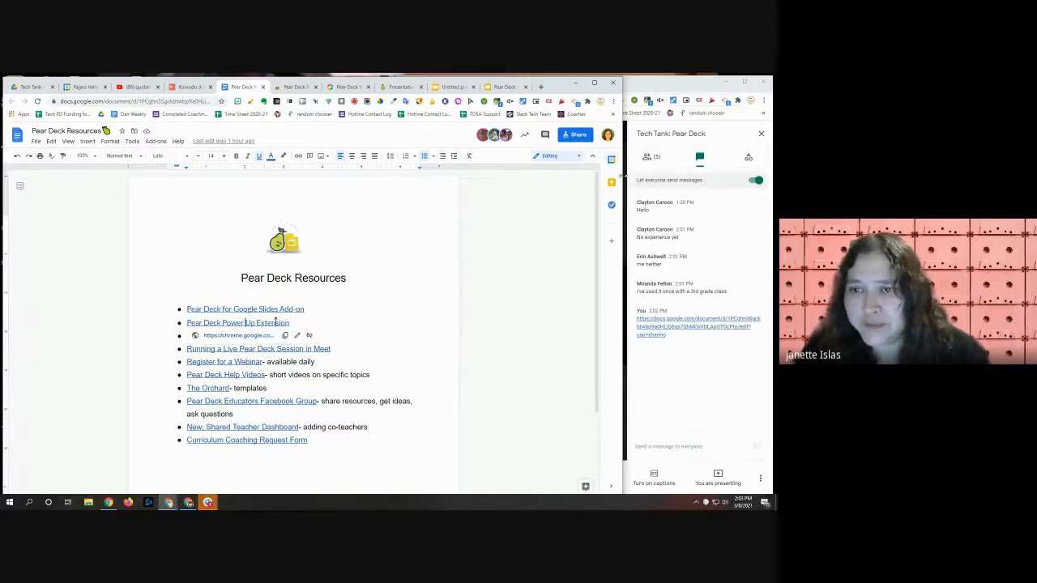
{"action": "left_click", "coordinate": [393, 319]}
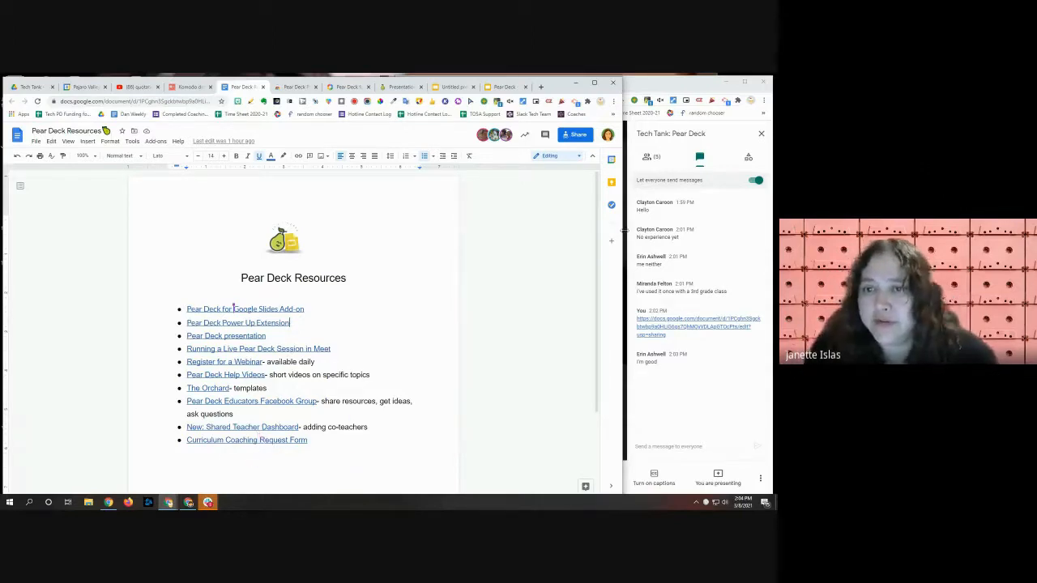
Step: Widen the browser window over the meeting and load peardeck.com in a new tab
{"action": "left_click_drag", "start_coordinate": [625, 233], "coordinate": [546, 232]}
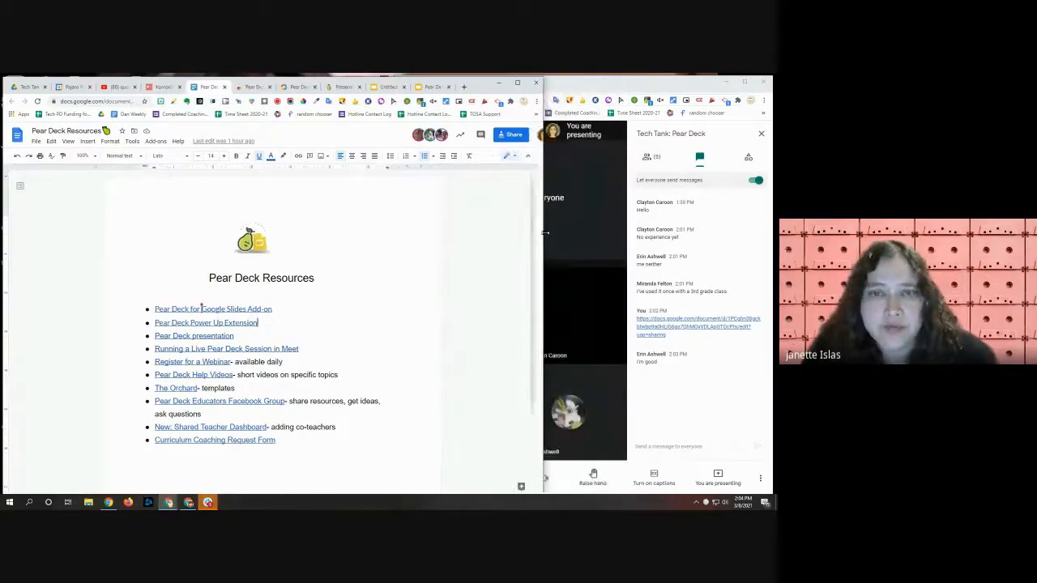
{"action": "left_click", "coordinate": [462, 87]}
{"action": "left_click_drag", "start_coordinate": [543, 182], "coordinate": [663, 182]}
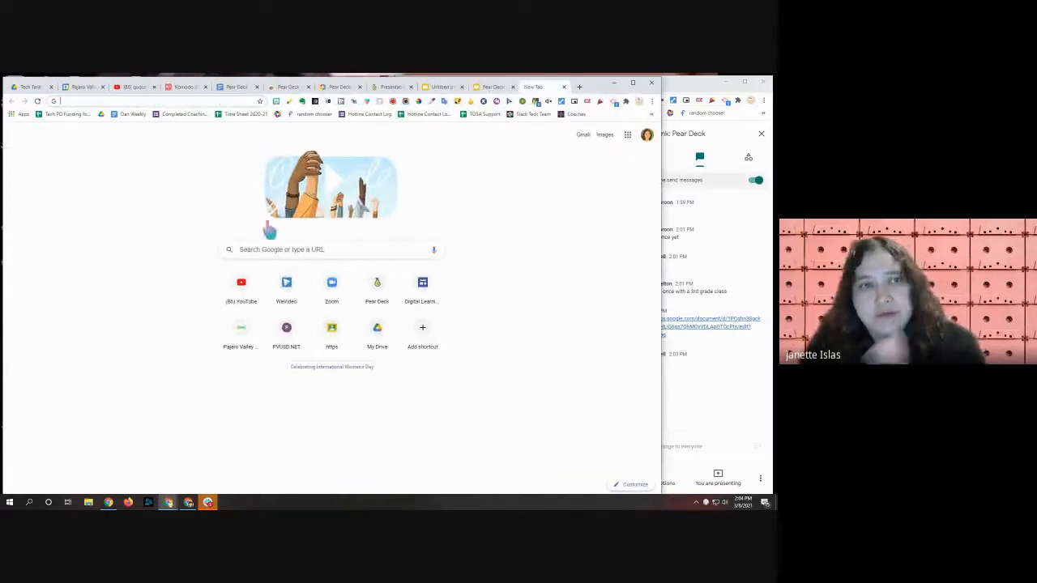
{"action": "left_click", "coordinate": [127, 100]}
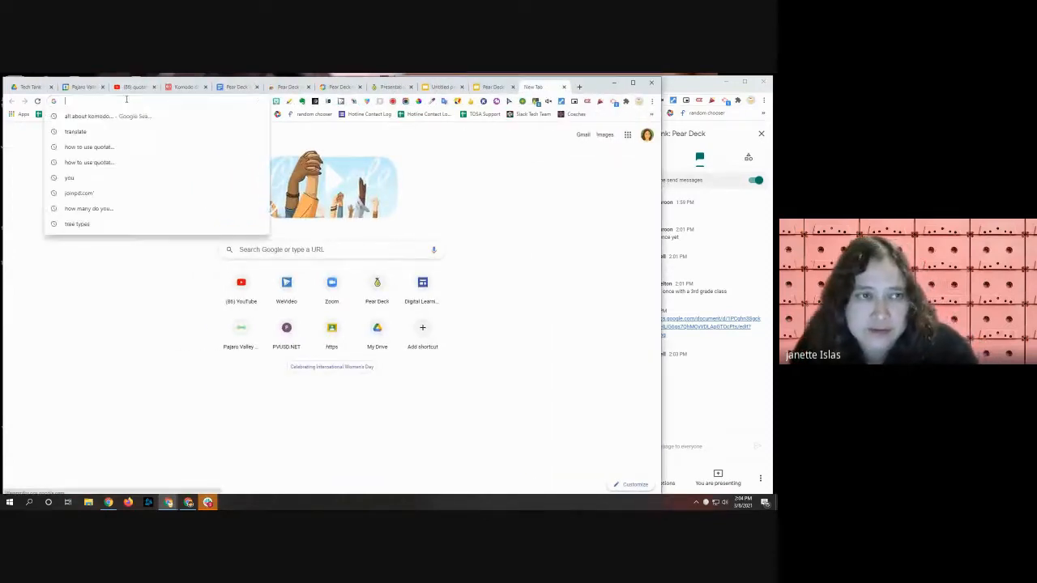
{"action": "type", "text": "peardeck.c"}
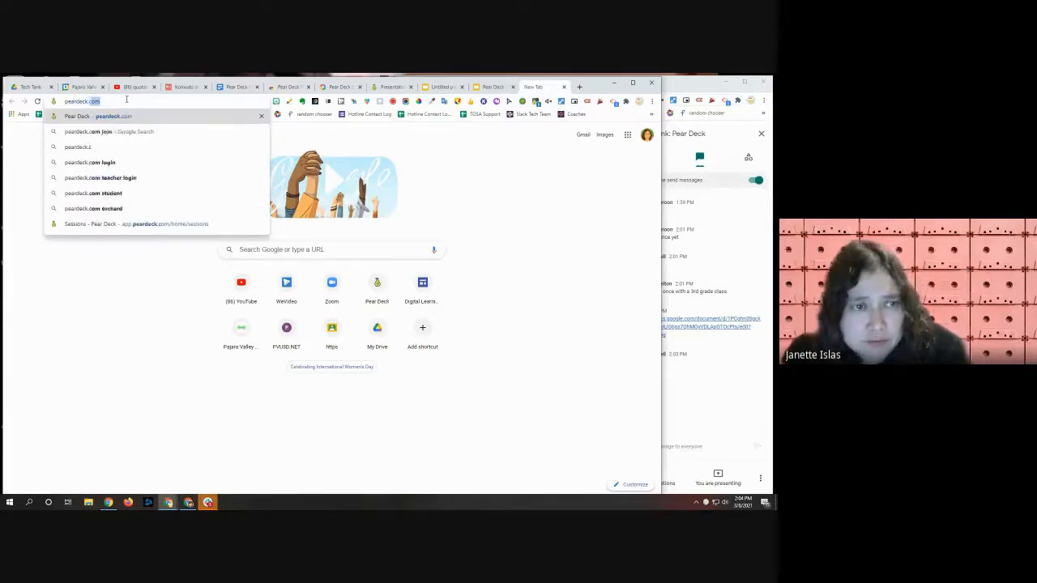
{"action": "key", "text": "Return"}
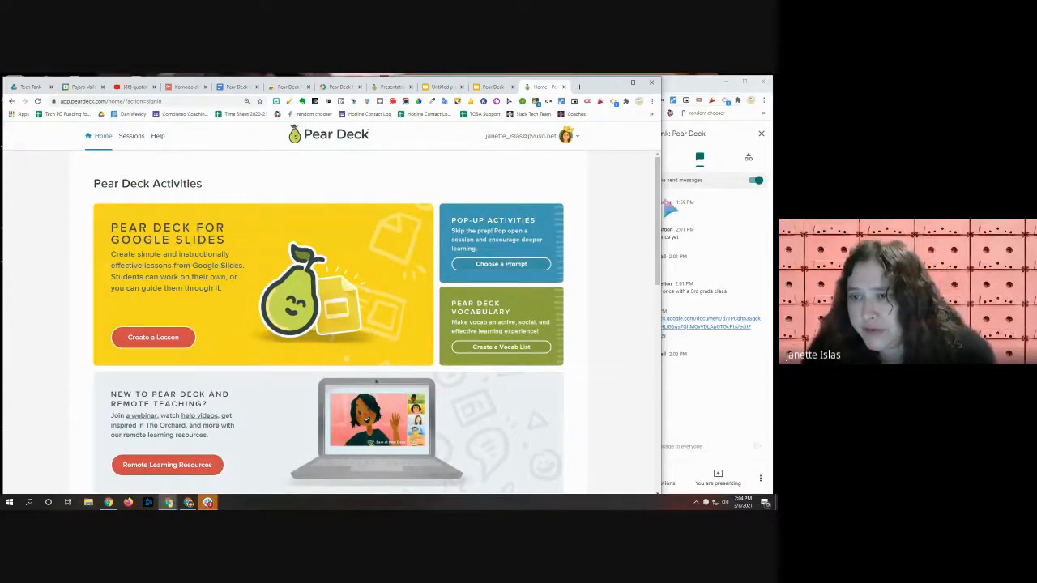
Step: Narrow the window to uncover the meeting chat and open the settings of the Pear Deck account
{"action": "left_click_drag", "start_coordinate": [662, 203], "coordinate": [634, 200]}
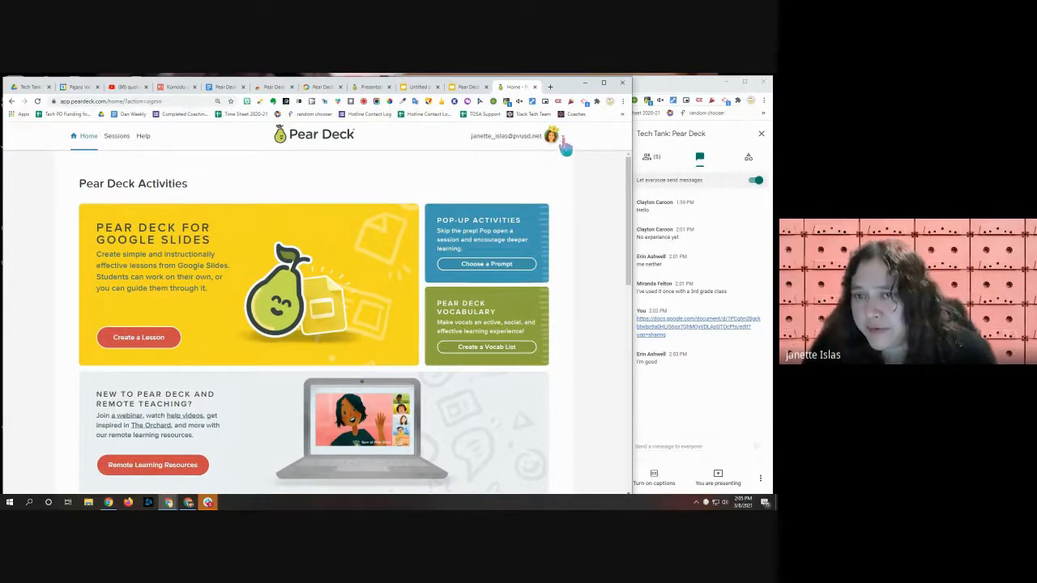
{"action": "left_click", "coordinate": [563, 144]}
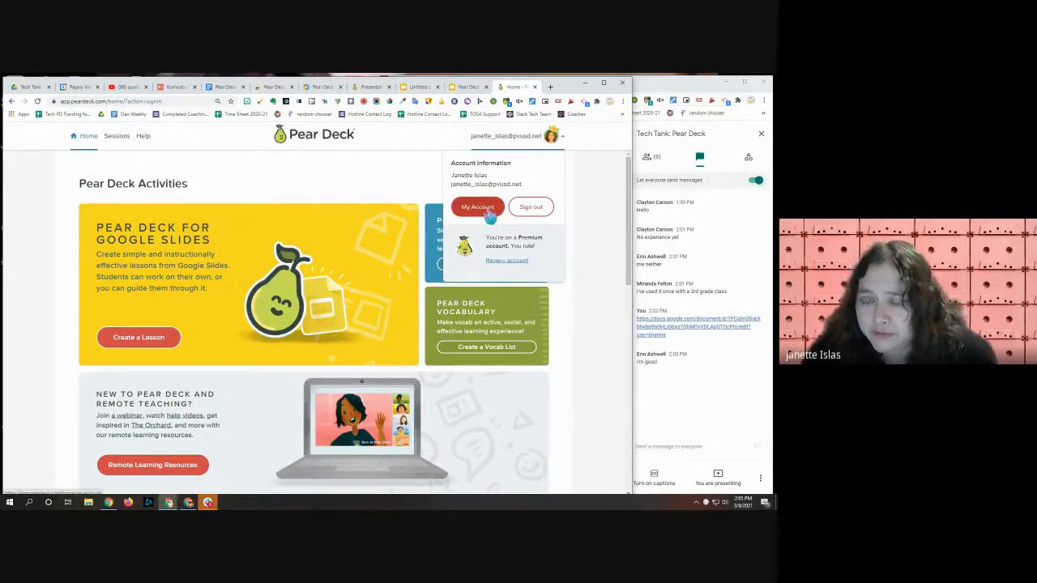
{"action": "left_click", "coordinate": [474, 211]}
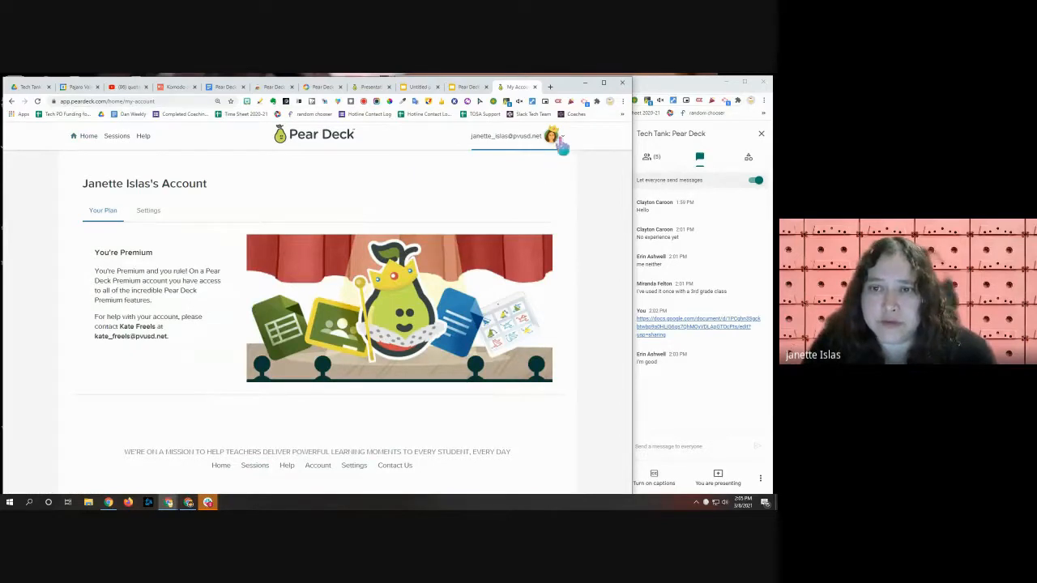
{"action": "left_click", "coordinate": [150, 213]}
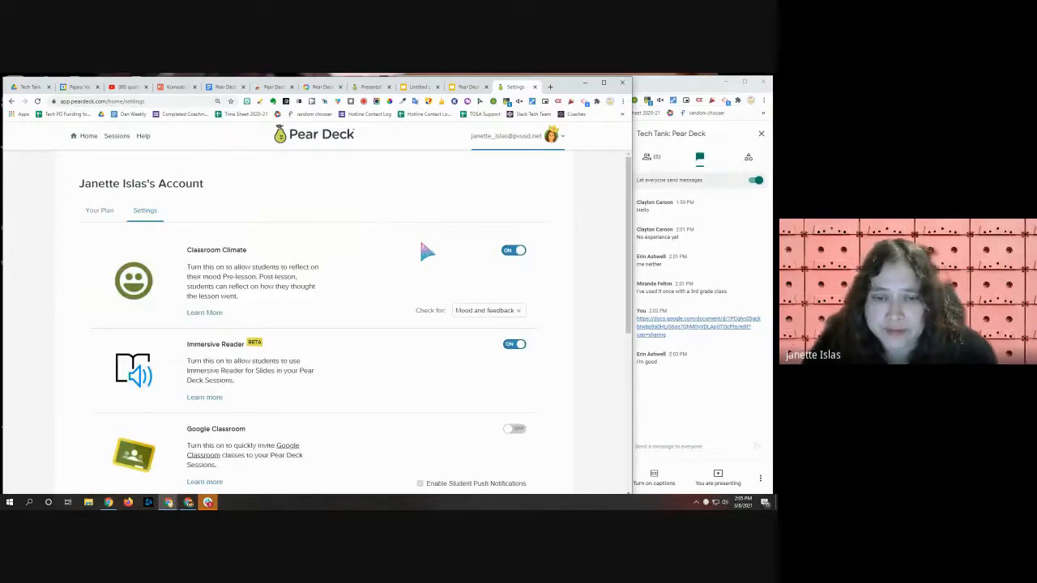
Step: Examine the Classroom Climate setting and its choices for checking mood and feedback, leaving the selection as it is
{"action": "scroll", "coordinate": [363, 219], "scroll_direction": "down", "scroll_amount": 1}
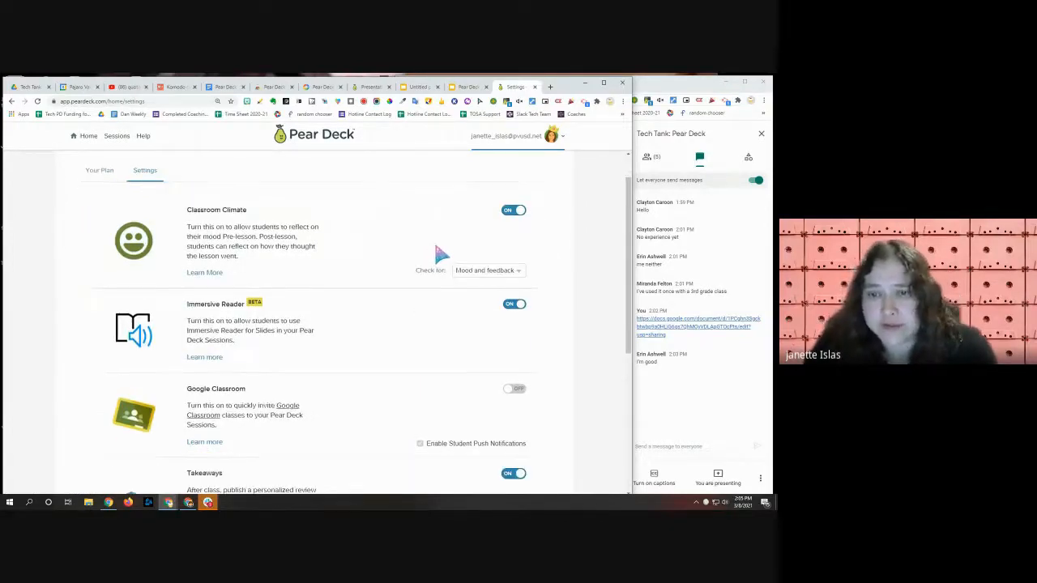
{"action": "scroll", "coordinate": [454, 348], "scroll_direction": "up", "scroll_amount": 1}
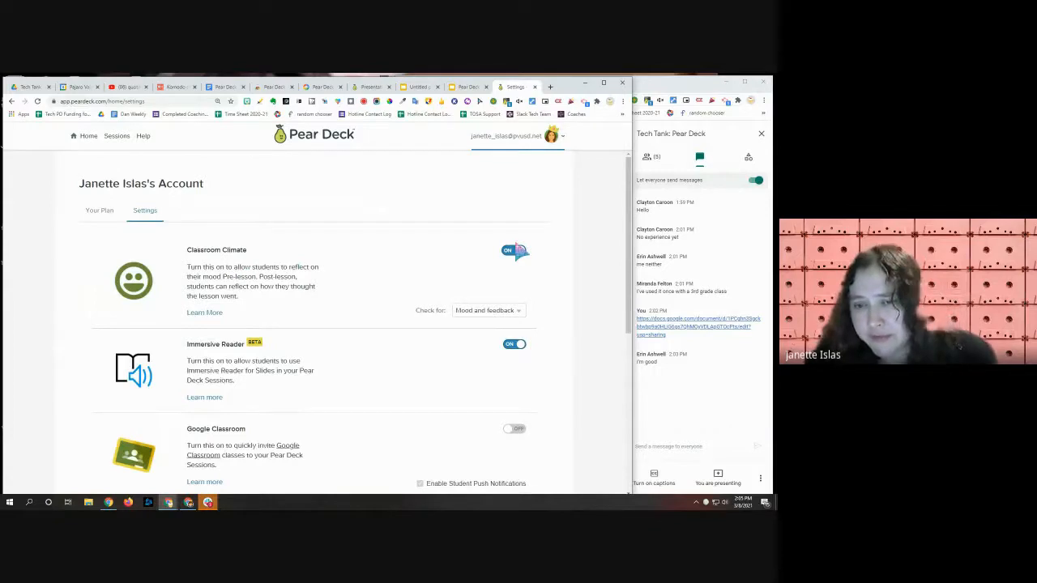
{"action": "left_click", "coordinate": [521, 317]}
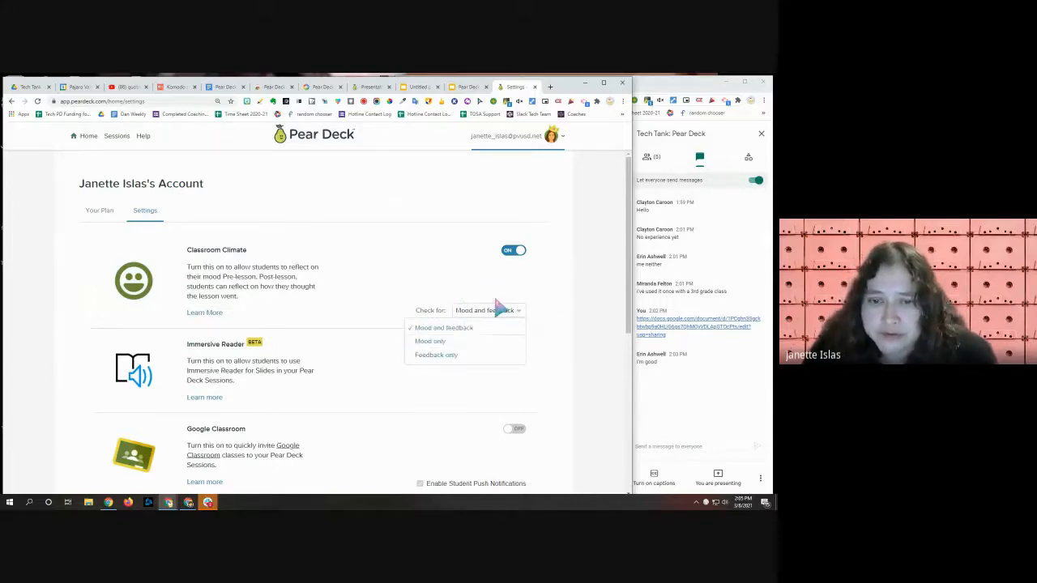
{"action": "left_click", "coordinate": [553, 287]}
Step: Review the Immersive Reader, Google Classroom, Takeaways and Require Student Logins settings
{"action": "scroll", "coordinate": [515, 269], "scroll_direction": "down", "scroll_amount": 1}
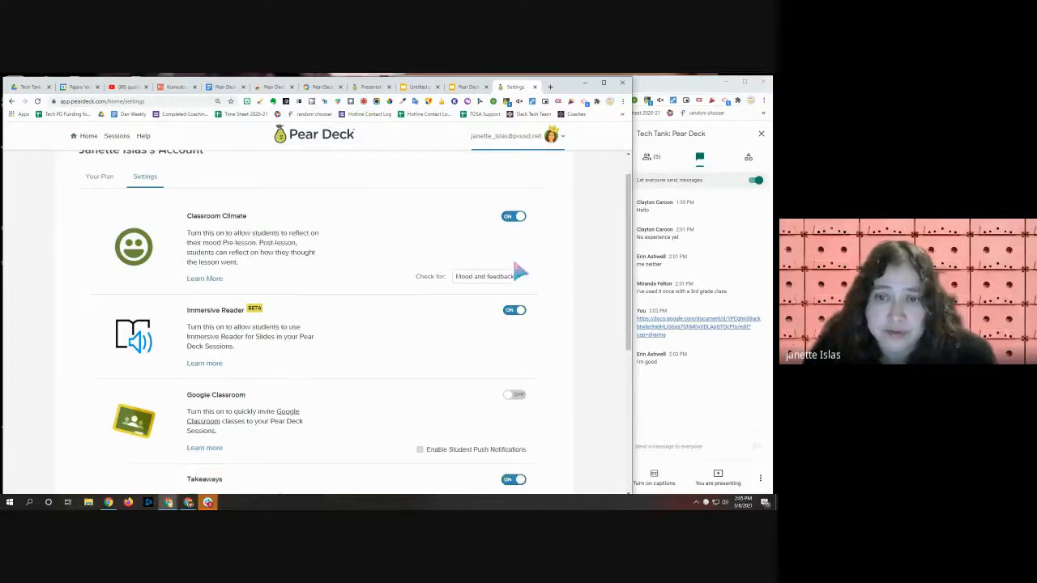
{"action": "scroll", "coordinate": [421, 213], "scroll_direction": "down", "scroll_amount": 2}
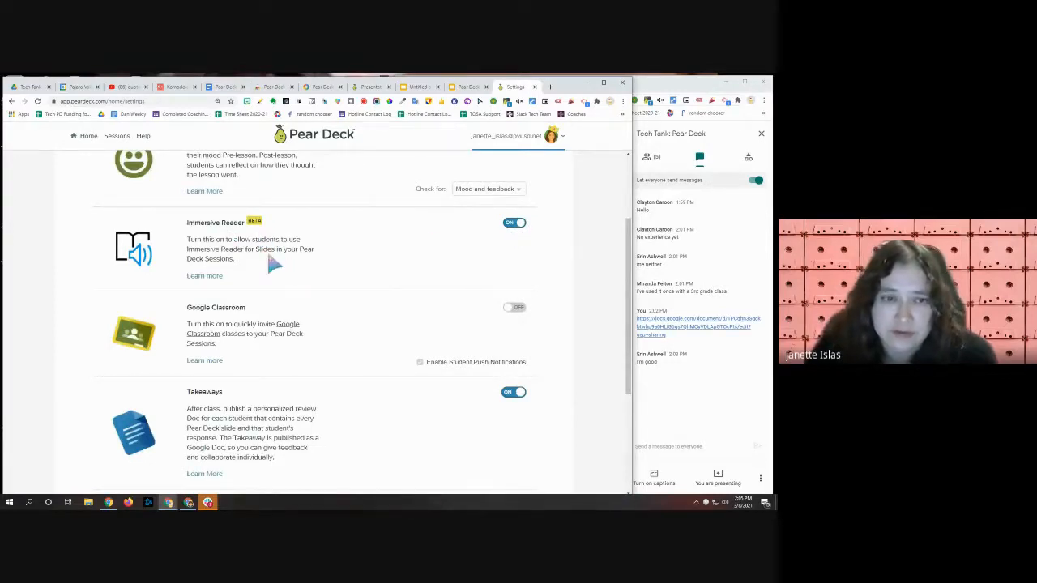
{"action": "scroll", "coordinate": [276, 240], "scroll_direction": "down", "scroll_amount": 1}
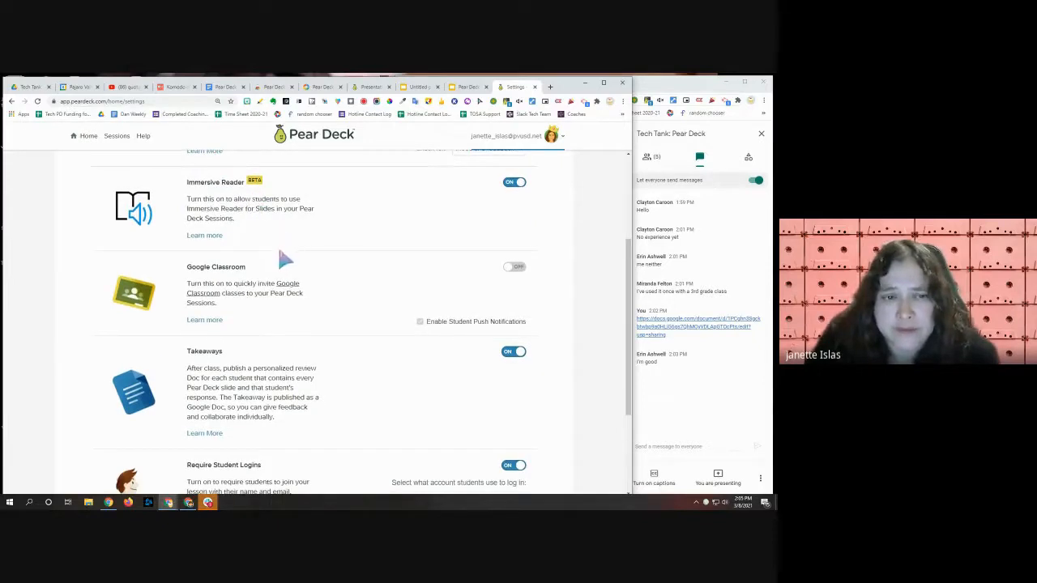
{"action": "scroll", "coordinate": [280, 253], "scroll_direction": "down", "scroll_amount": 1}
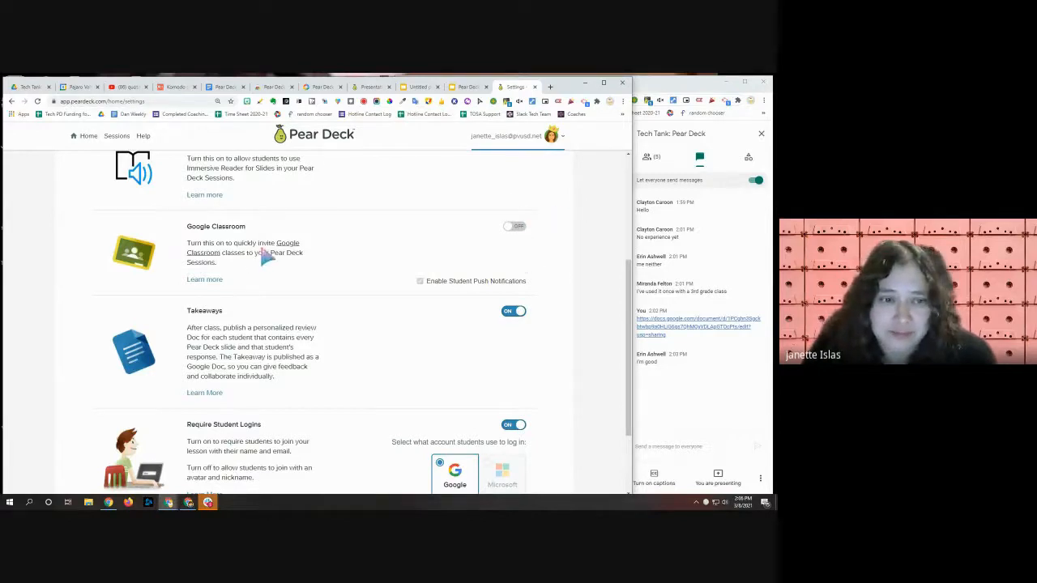
{"action": "scroll", "coordinate": [455, 190], "scroll_direction": "down", "scroll_amount": 1}
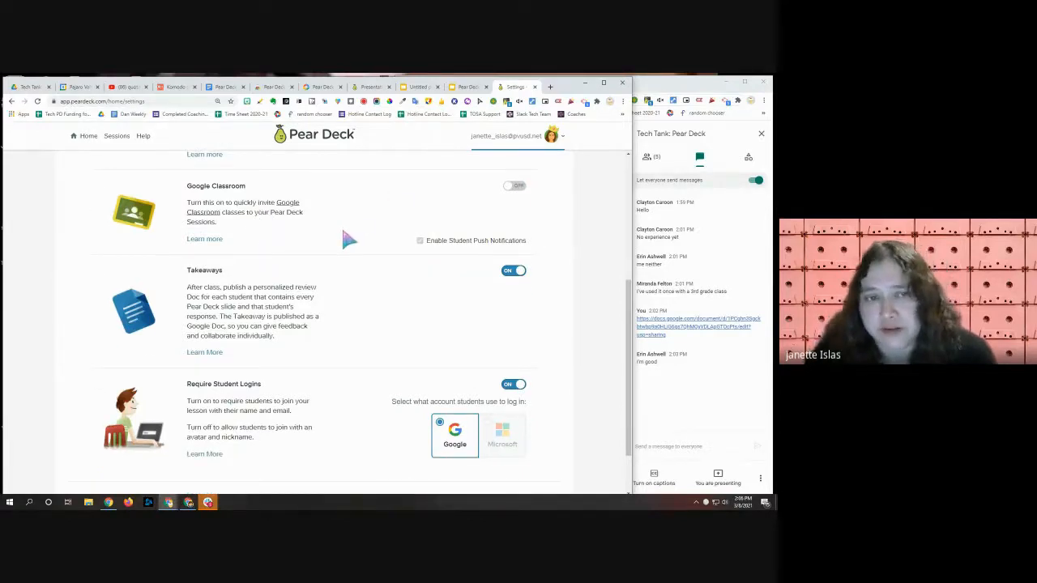
{"action": "scroll", "coordinate": [266, 227], "scroll_direction": "down", "scroll_amount": 1}
{"action": "scroll", "coordinate": [263, 226], "scroll_direction": "down", "scroll_amount": 1}
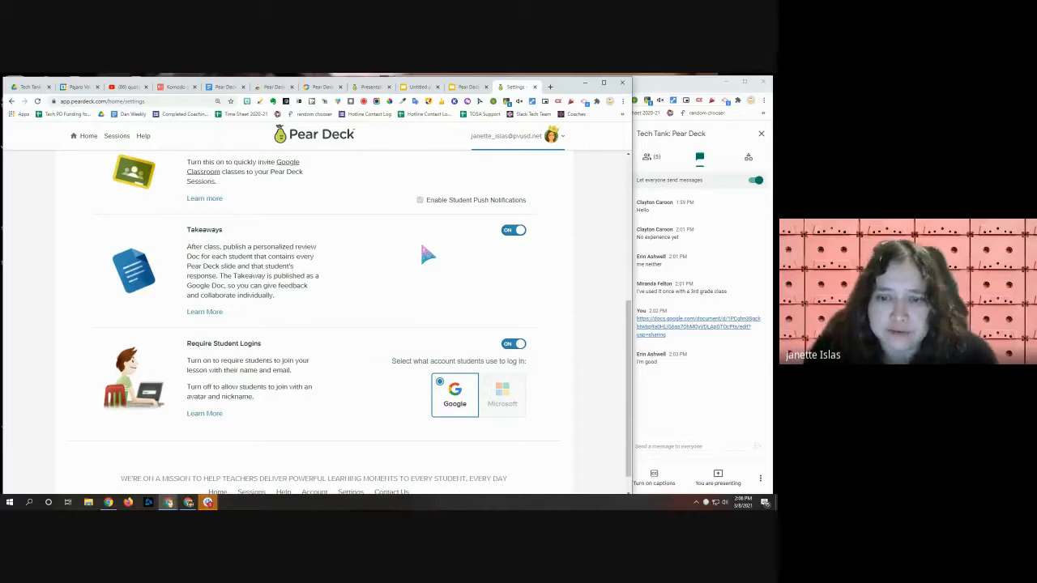
{"action": "scroll", "coordinate": [392, 406], "scroll_direction": "down", "scroll_amount": 1}
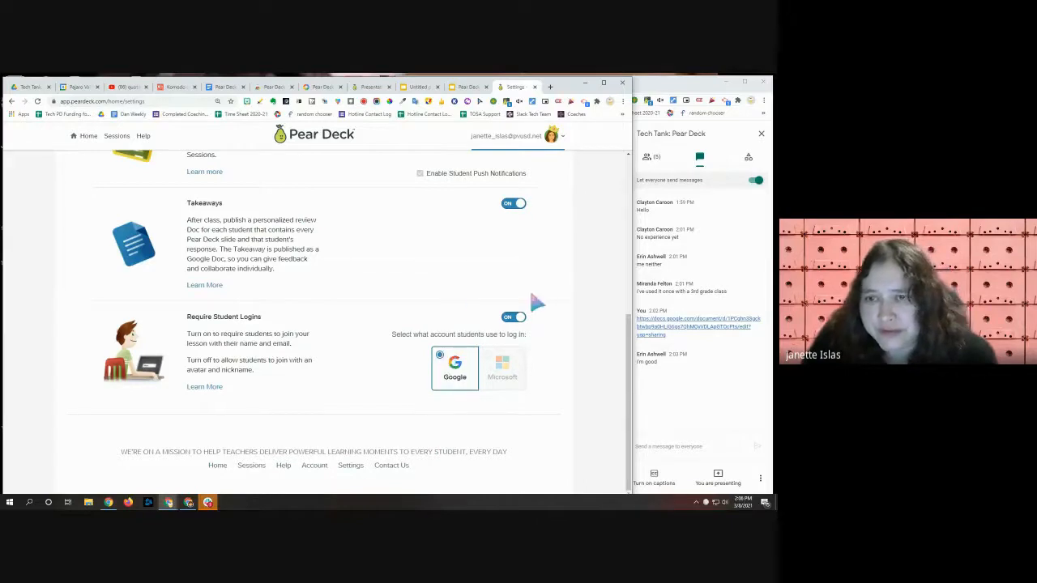
{"action": "scroll", "coordinate": [512, 340], "scroll_direction": "up", "scroll_amount": 5}
Step: Shrink the browser window to about half the screen beside the meeting, and reopen the account settings to review them through Require Student Logins
{"action": "left_click_drag", "start_coordinate": [631, 212], "coordinate": [396, 214]}
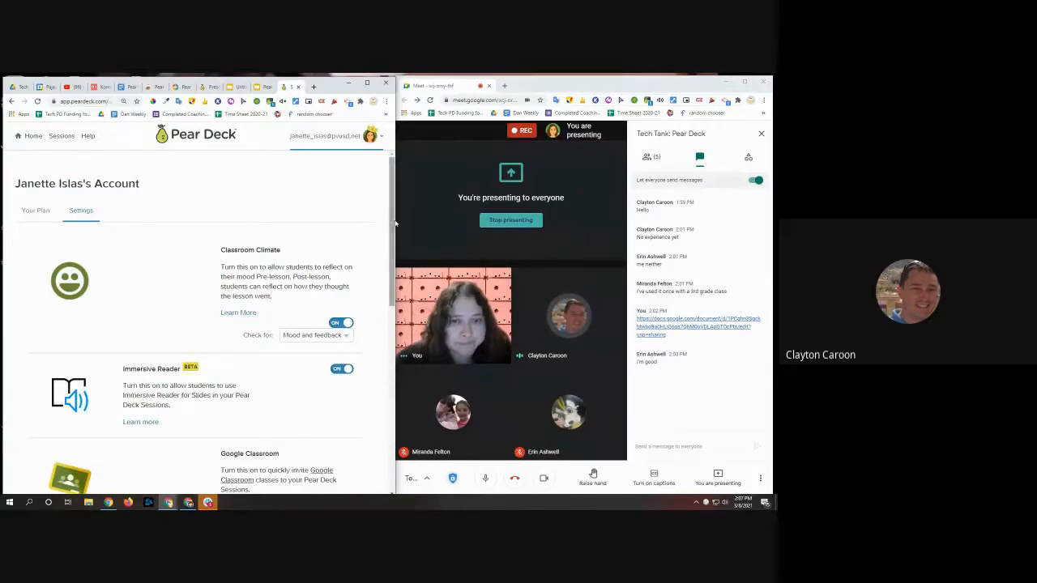
{"action": "left_click", "coordinate": [373, 137]}
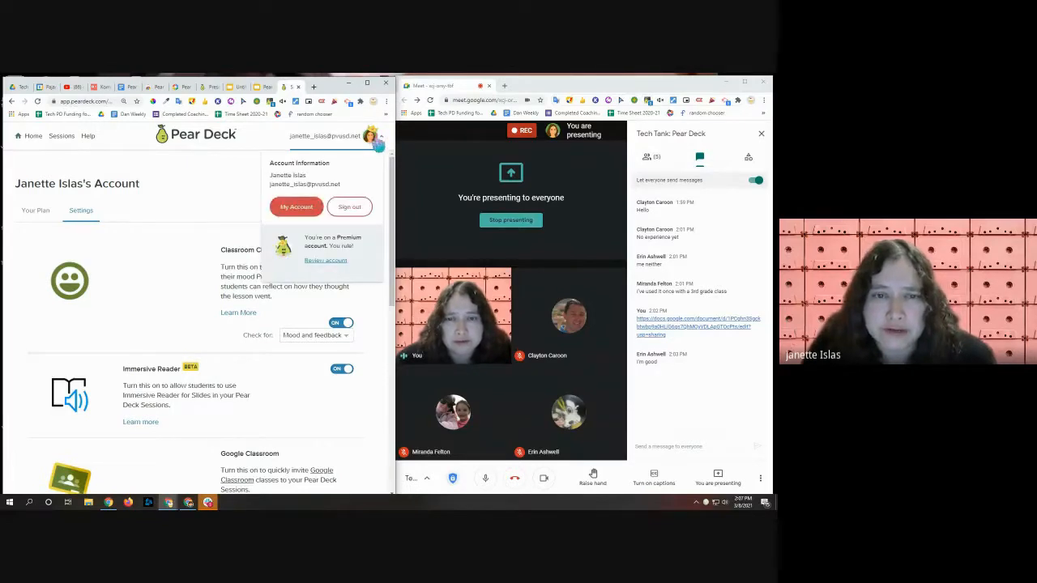
{"action": "left_click", "coordinate": [296, 208]}
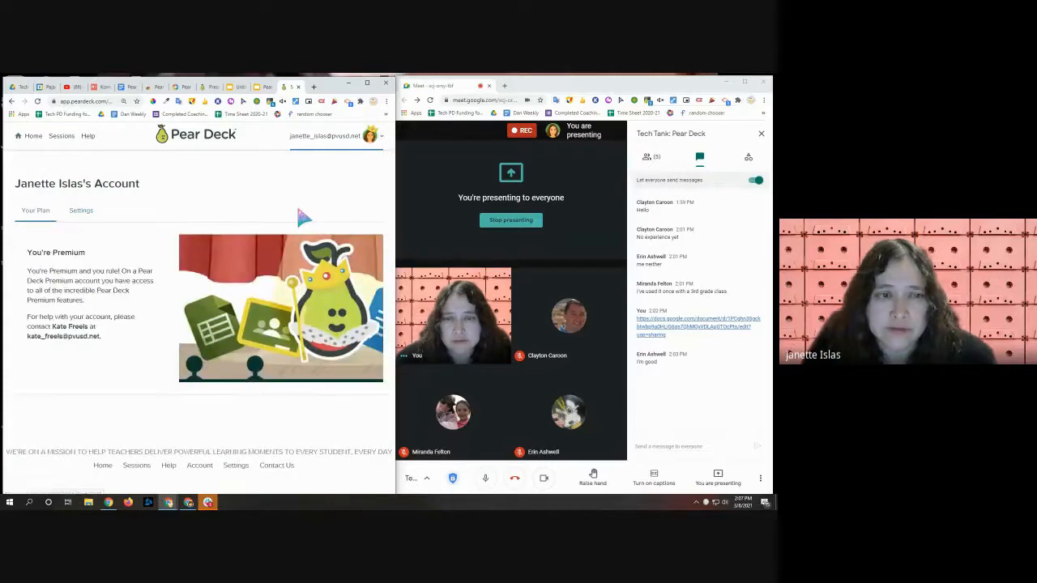
{"action": "left_click", "coordinate": [81, 211]}
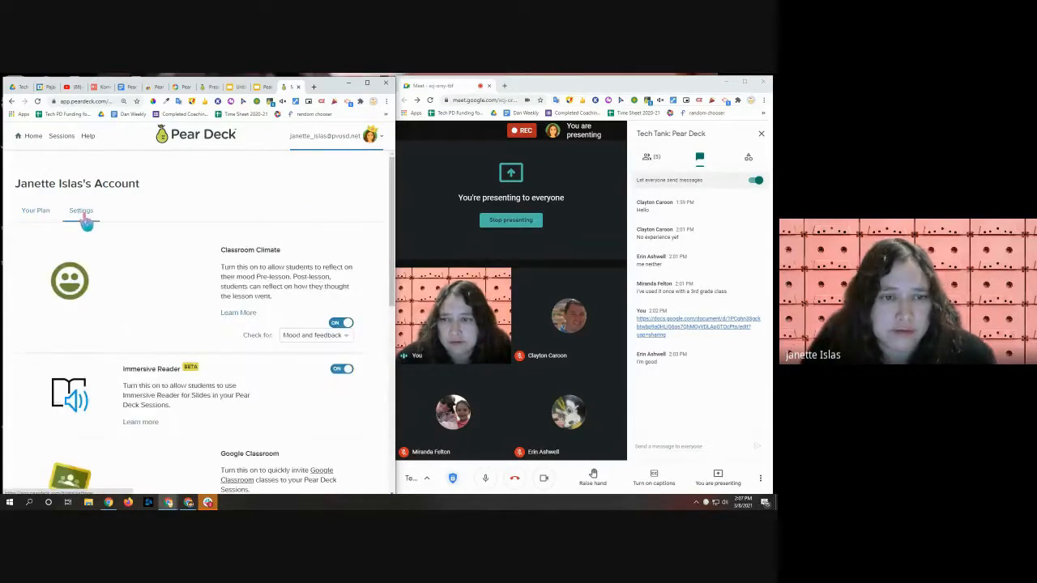
{"action": "scroll", "coordinate": [275, 331], "scroll_direction": "down", "scroll_amount": 3}
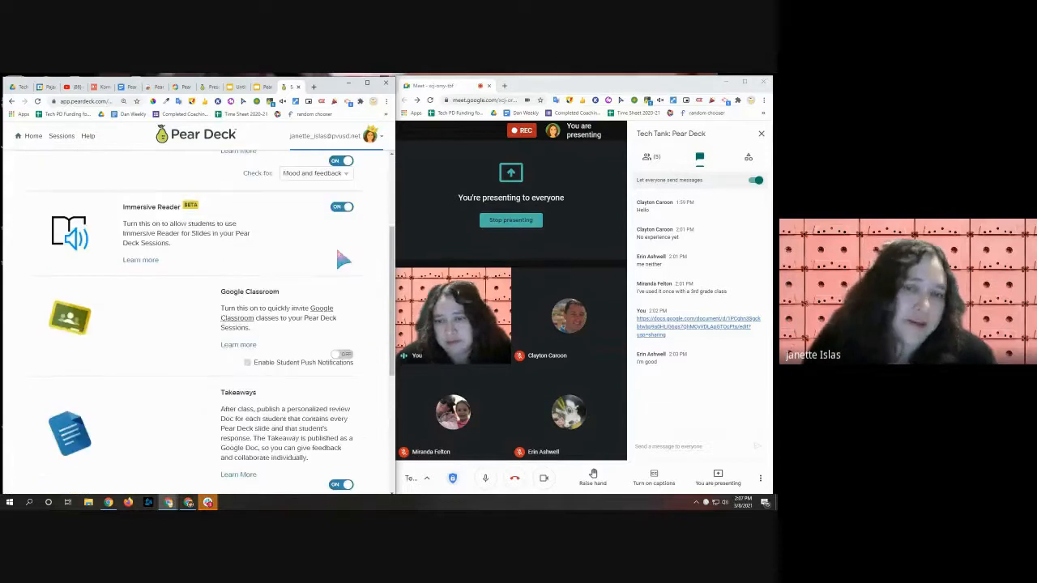
{"action": "scroll", "coordinate": [295, 423], "scroll_direction": "down", "scroll_amount": 4}
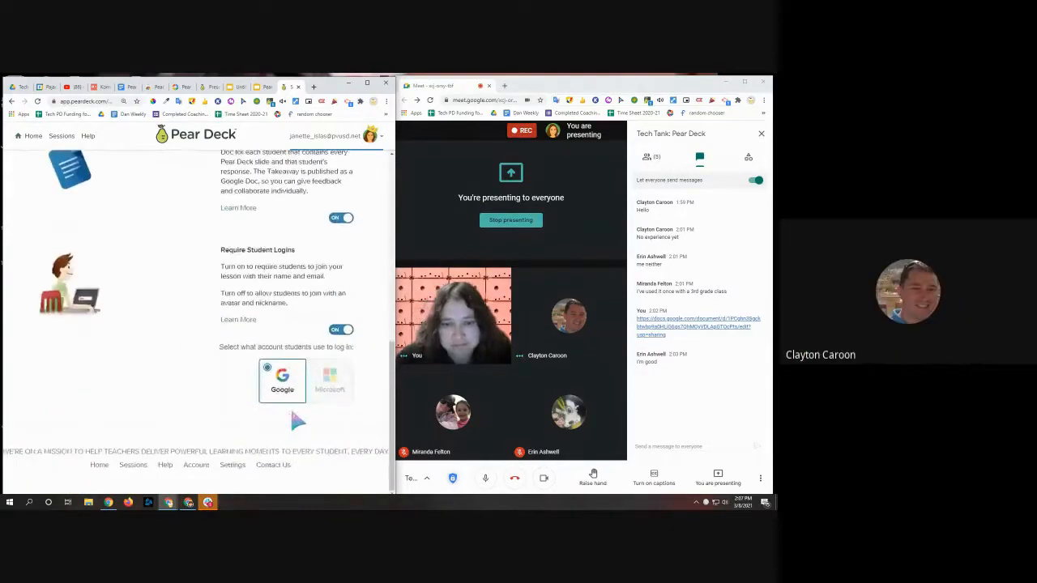
{"action": "scroll", "coordinate": [308, 276], "scroll_direction": "up", "scroll_amount": 7}
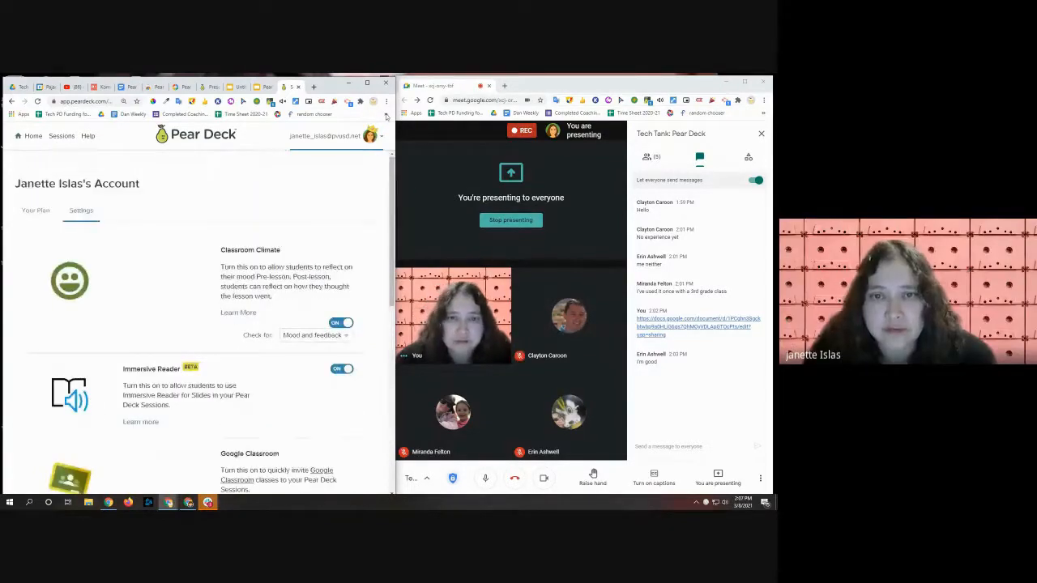
Step: Widen the browser window, go to My Drive in Google Drive and create a blank Google Slides presentation, dismissing the theme choices
{"action": "left_click_drag", "start_coordinate": [397, 120], "coordinate": [754, 144]}
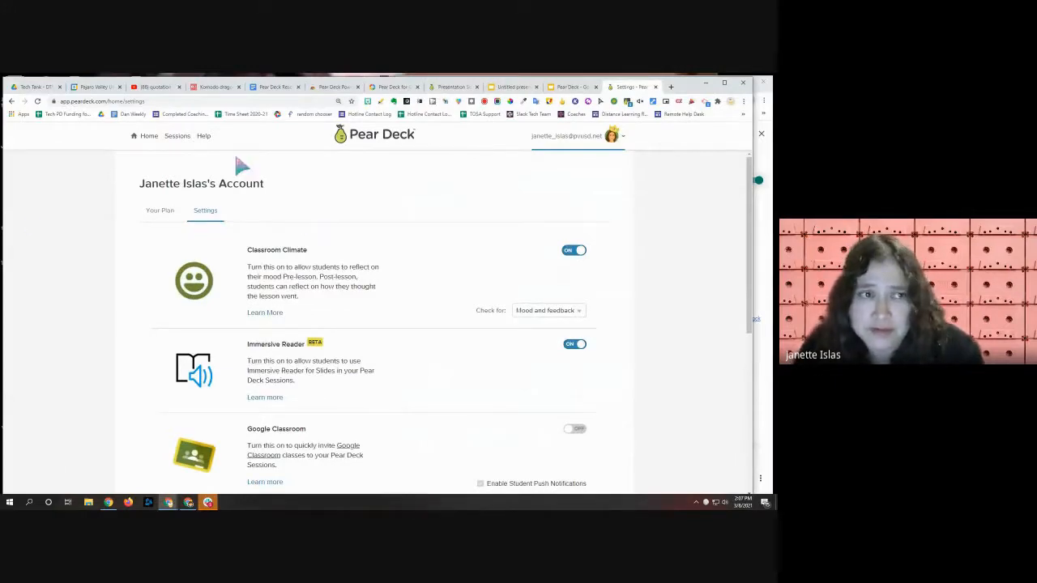
{"action": "left_click", "coordinate": [29, 87]}
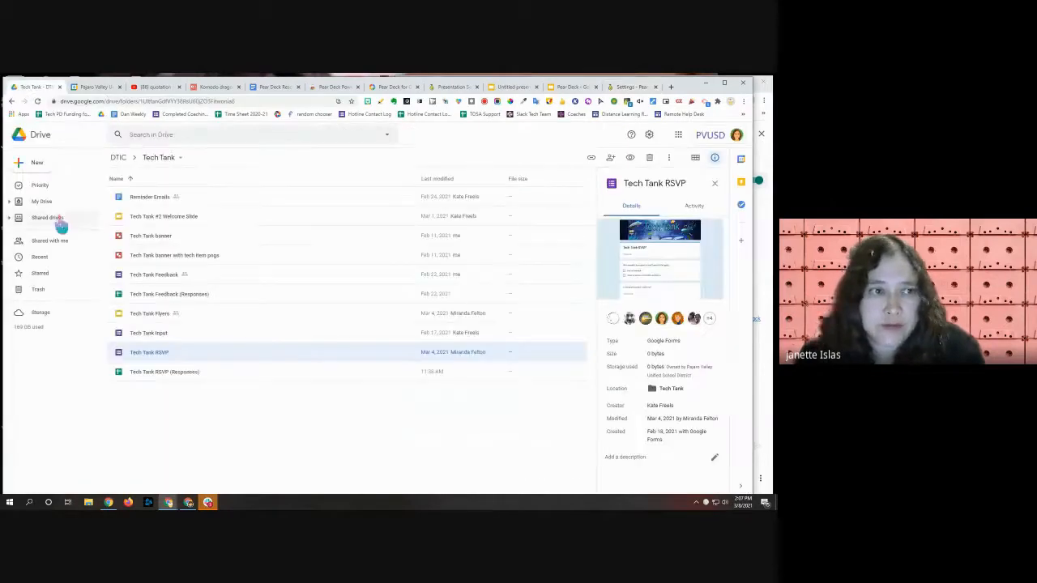
{"action": "left_click", "coordinate": [43, 203]}
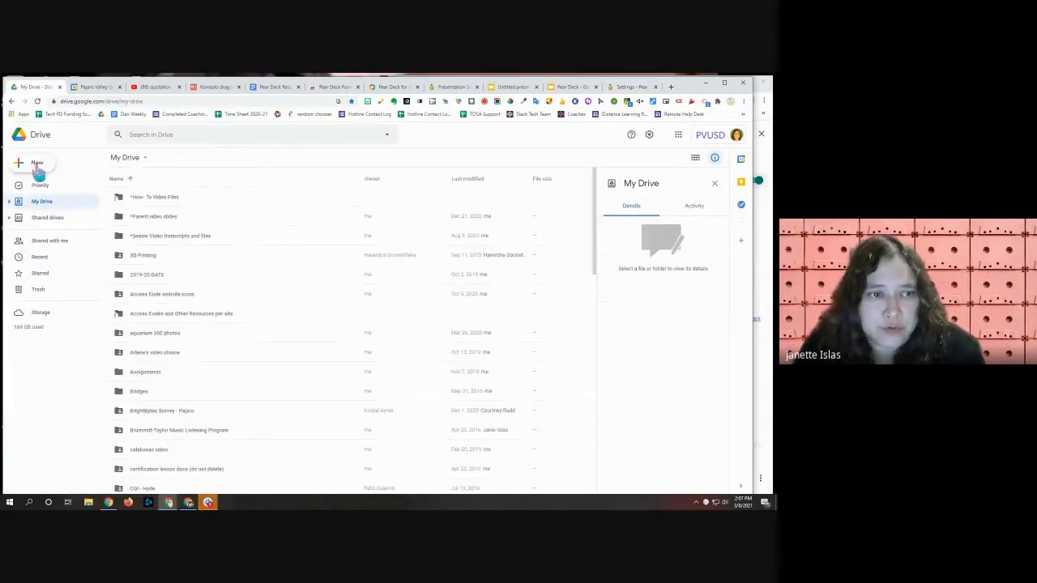
{"action": "left_click", "coordinate": [36, 165]}
{"action": "left_click", "coordinate": [65, 245]}
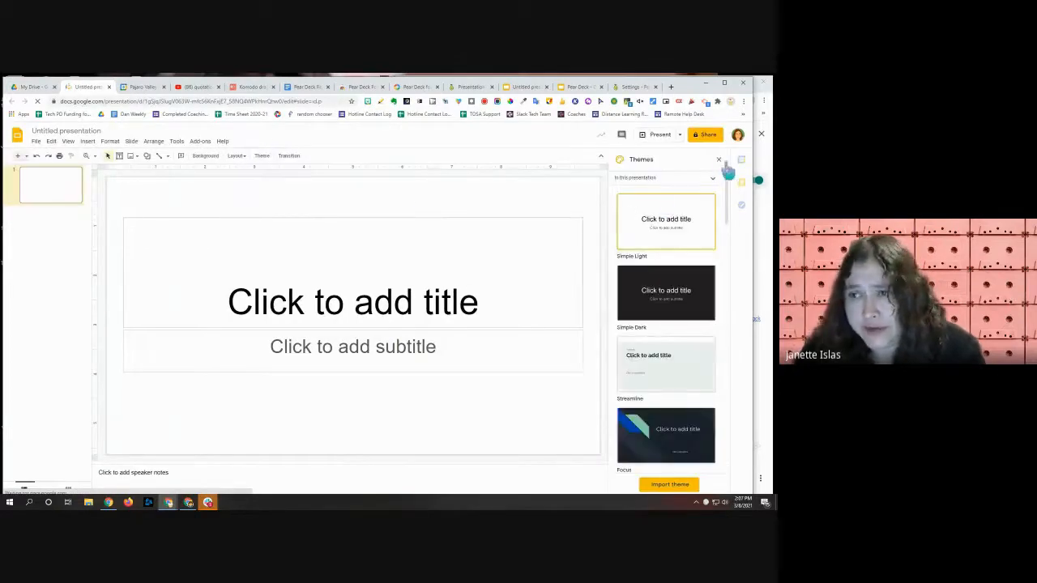
{"action": "left_click", "coordinate": [718, 159]}
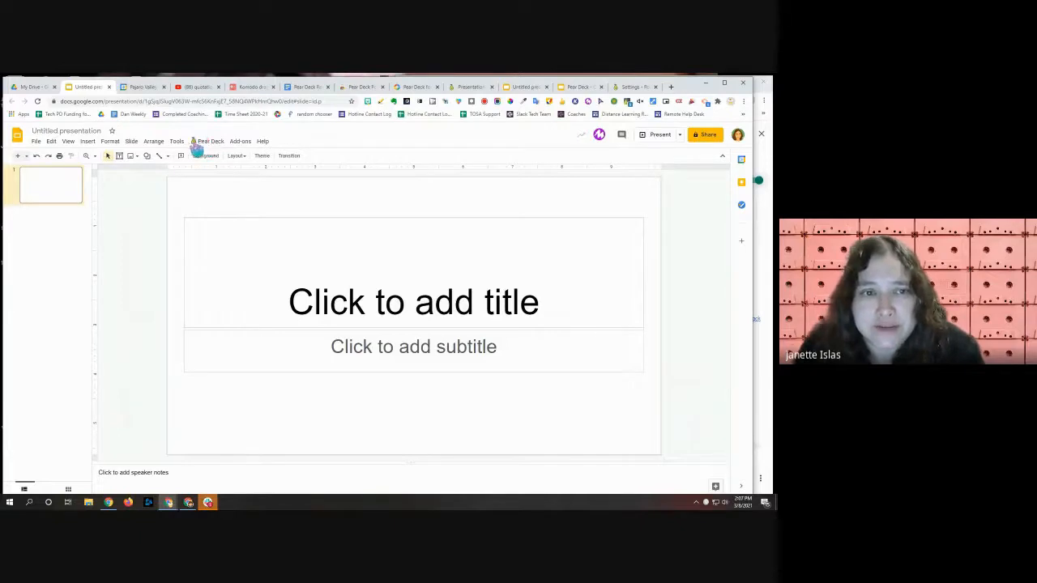
Step: Check the Pear Deck for Google Slides Add-on options and open the Pear Deck add-on beside the presentation
{"action": "left_click", "coordinate": [240, 143]}
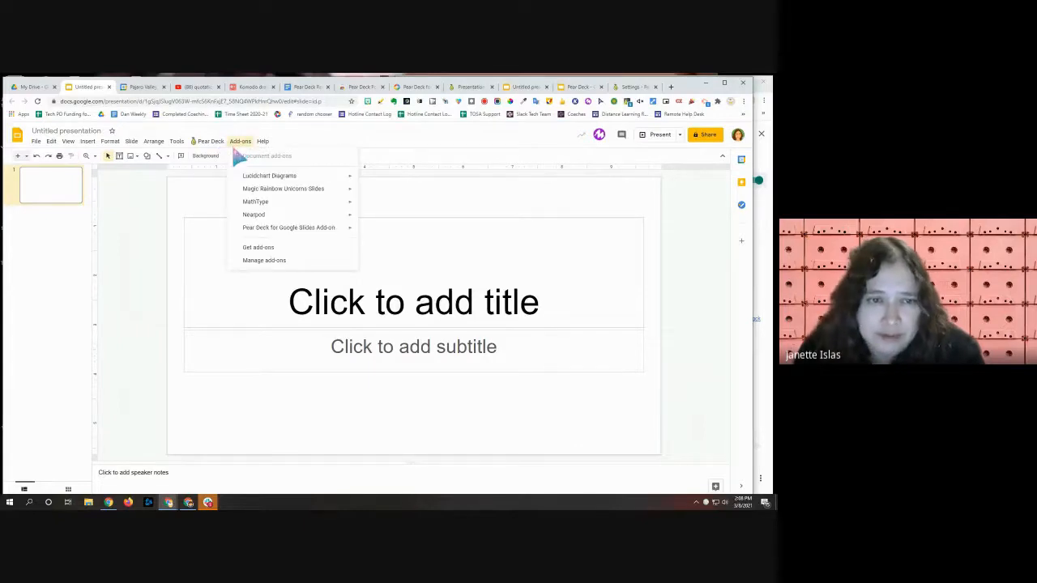
{"action": "mouse_move", "coordinate": [345, 230]}
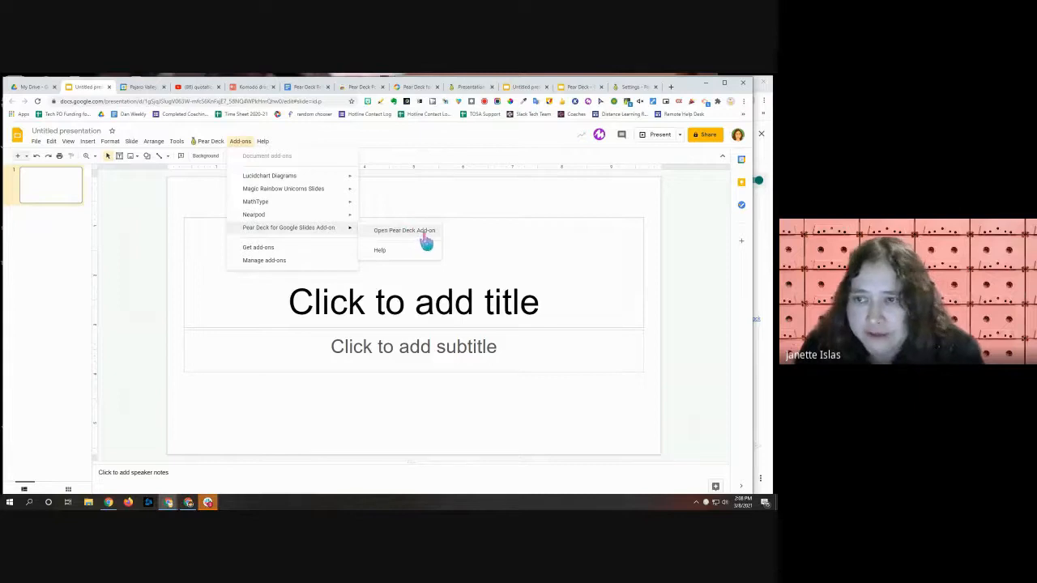
{"action": "left_click", "coordinate": [206, 143]}
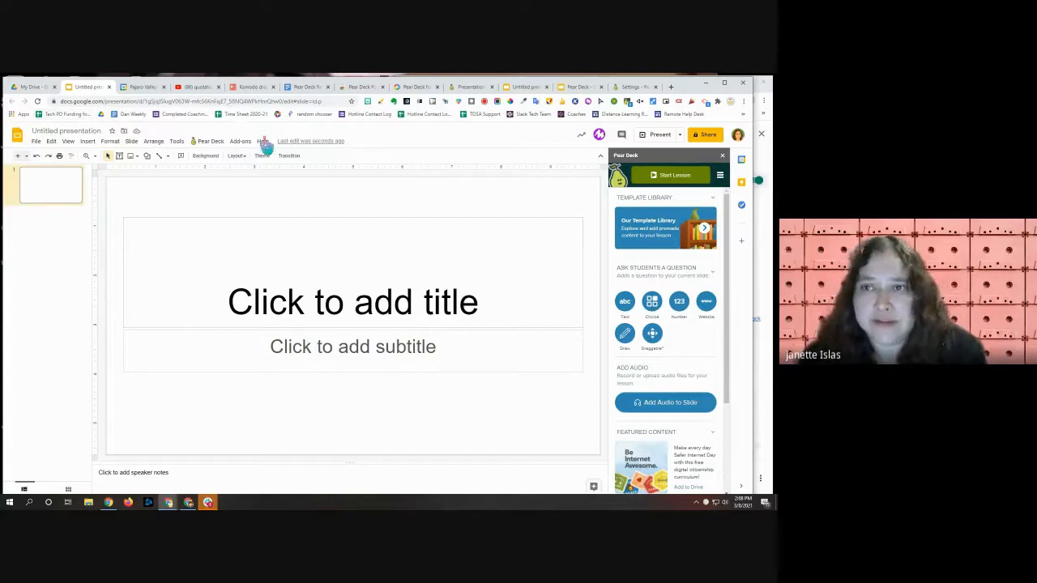
Step: Show the Create a Lesson option on the Pear Deck home page and the Google Drive alternative, returning to the new presentation
{"action": "left_click", "coordinate": [632, 87]}
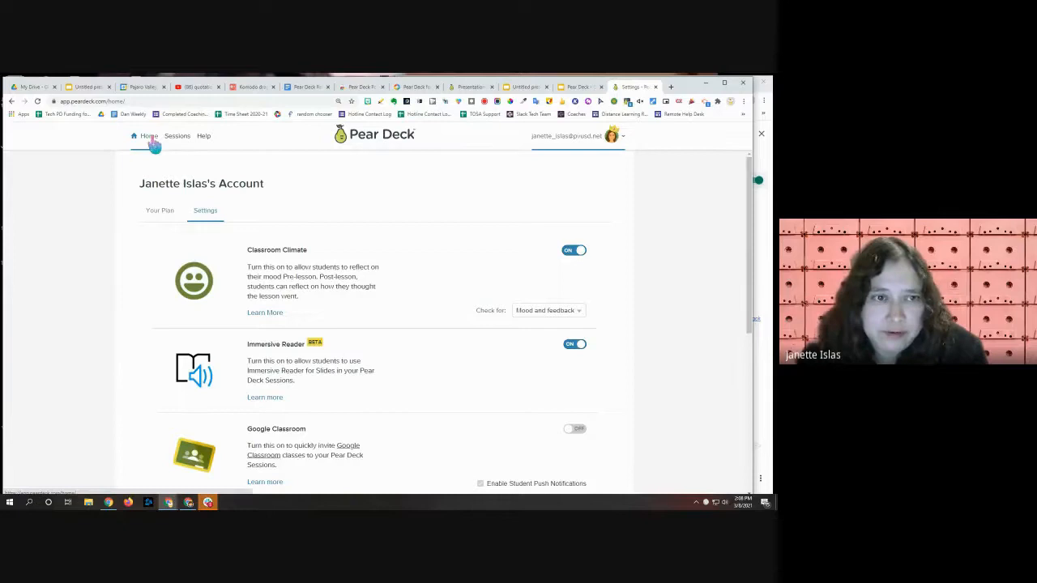
{"action": "left_click", "coordinate": [148, 136]}
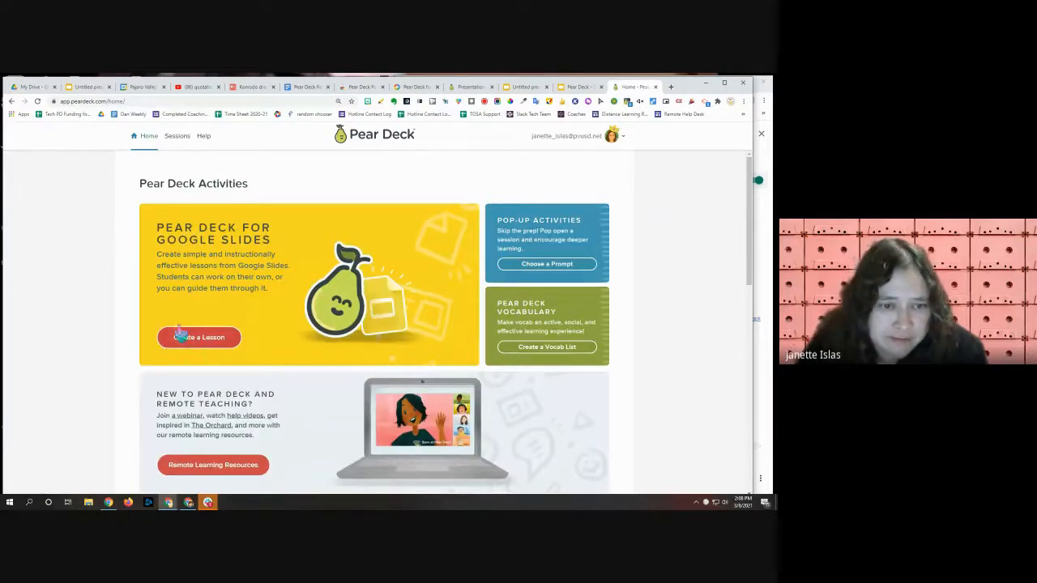
{"action": "left_click", "coordinate": [34, 87]}
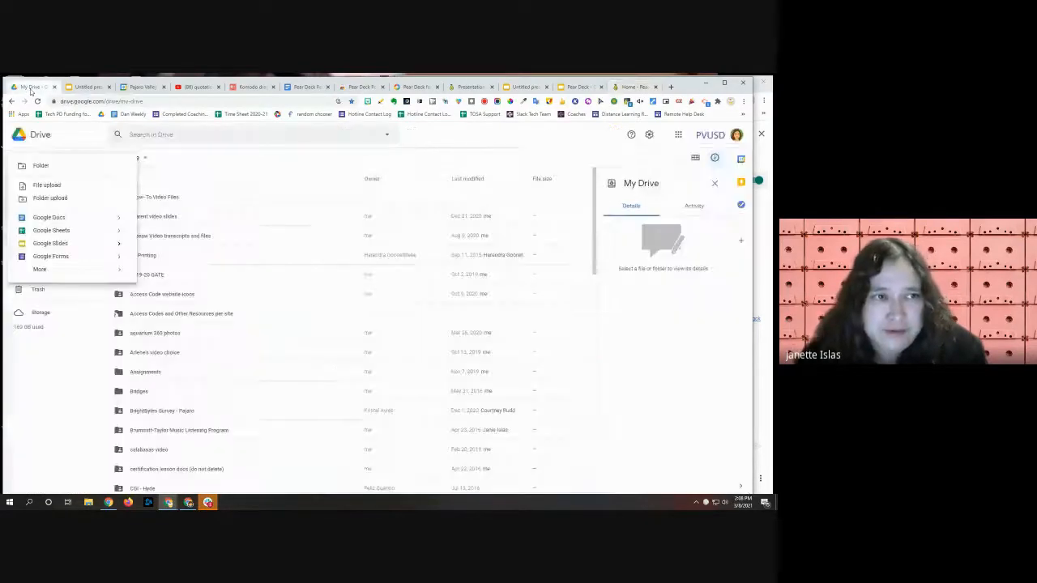
{"action": "left_click", "coordinate": [86, 89]}
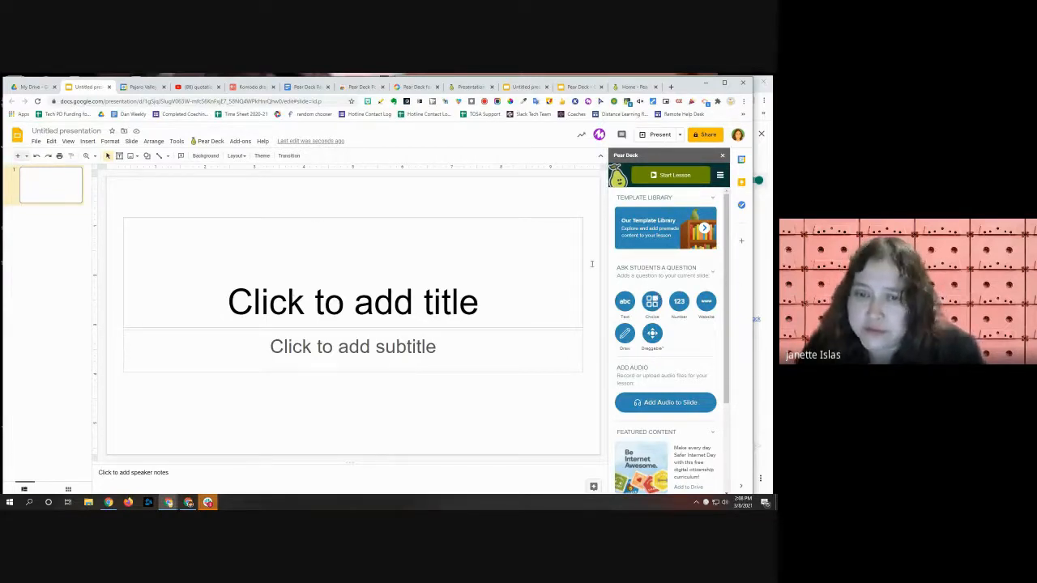
{"action": "left_click", "coordinate": [18, 156]}
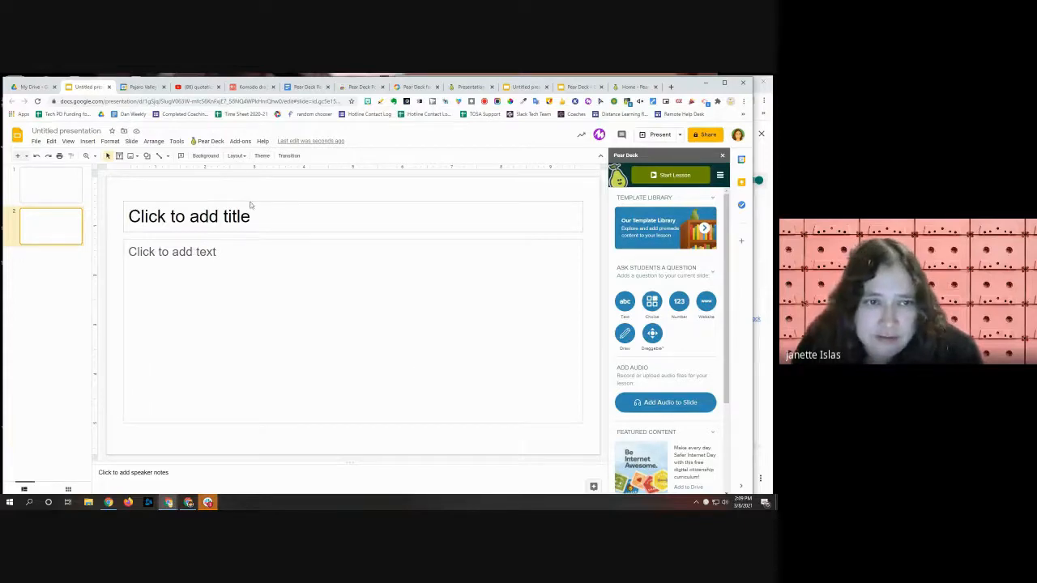
{"action": "left_click", "coordinate": [87, 141]}
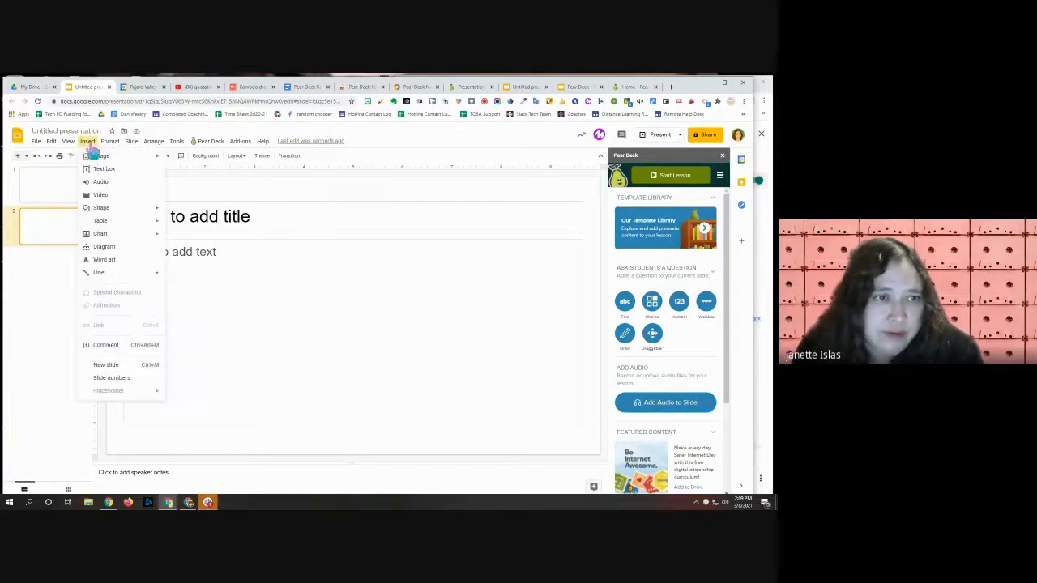
{"action": "mouse_move", "coordinate": [157, 157]}
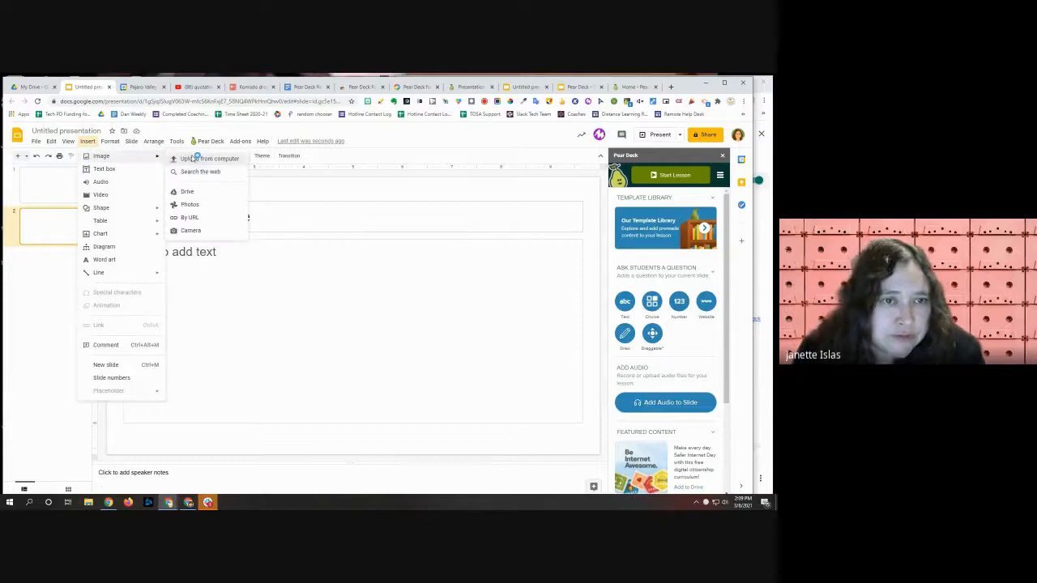
{"action": "left_click", "coordinate": [197, 157]}
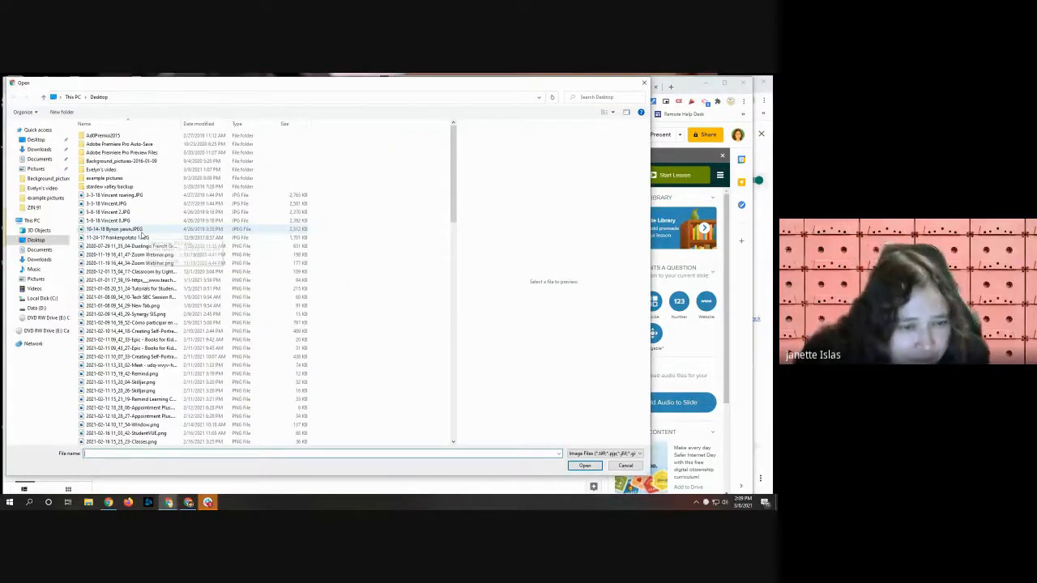
{"action": "scroll", "coordinate": [142, 235], "scroll_direction": "down", "scroll_amount": 10}
{"action": "left_click", "coordinate": [154, 357]}
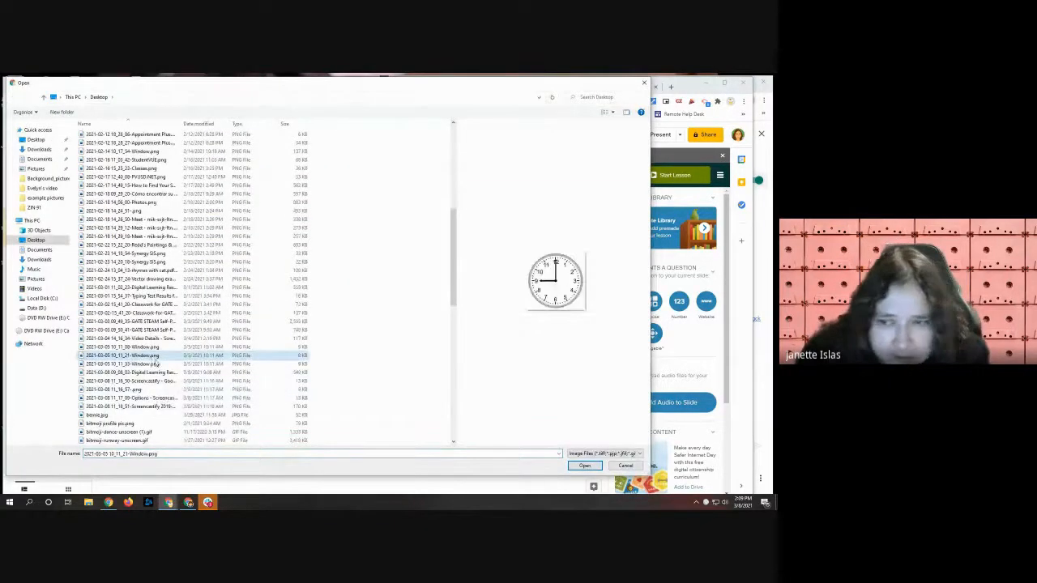
{"action": "left_click", "coordinate": [586, 467]}
Step: Enlarge the clock image and position it over the right half of the slide
{"action": "left_click_drag", "start_coordinate": [334, 295], "coordinate": [194, 269]}
{"action": "left_click_drag", "start_coordinate": [242, 324], "coordinate": [376, 364]}
{"action": "left_click_drag", "start_coordinate": [200, 429], "coordinate": [352, 389]}
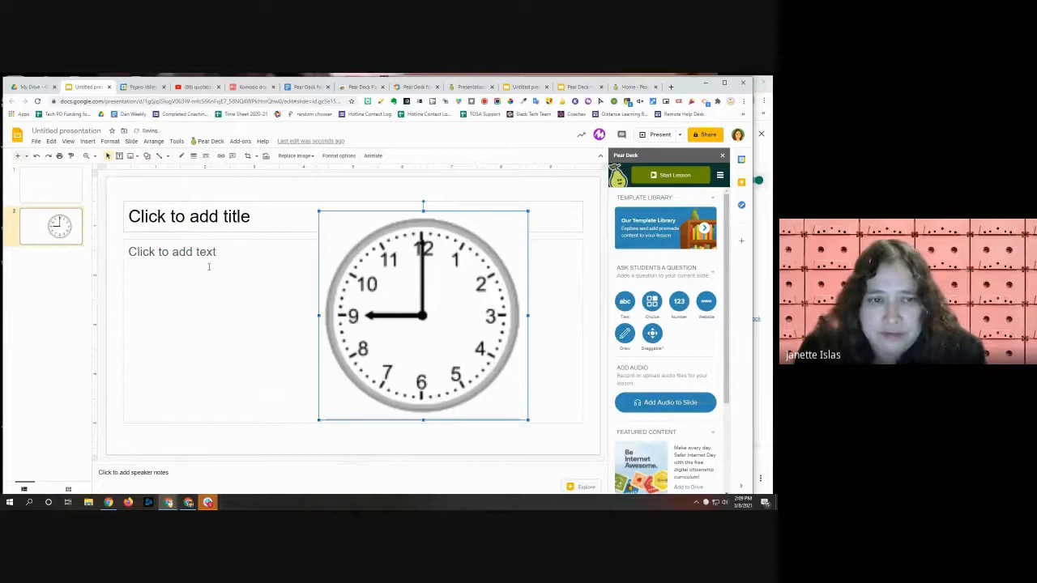
Step: Enter "What time is it?" in the clock slide's body text box and increase the font size of the question
{"action": "left_click", "coordinate": [202, 258]}
{"action": "type", "text": "What time is it?"}
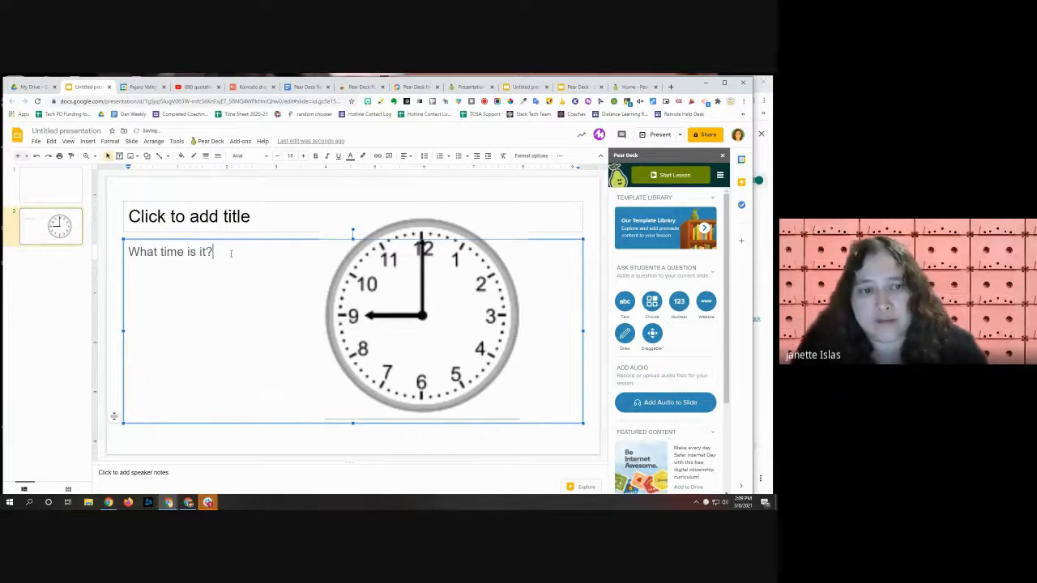
{"action": "left_click_drag", "start_coordinate": [230, 253], "coordinate": [103, 245]}
{"action": "key", "text": "ctrl+shift+period"}
{"action": "key", "text": "ctrl+shift+period"}
{"action": "key", "text": "ctrl+shift+period"}
{"action": "key", "text": "ctrl+shift+period"}
{"action": "key", "text": "ctrl+shift+period"}
{"action": "key", "text": "ctrl+shift+period"}
{"action": "key", "text": "ctrl+shift+period"}
{"action": "key", "text": "ctrl+shift+period"}
{"action": "key", "text": "ctrl+shift+period"}
{"action": "key", "text": "ctrl+shift+period"}
{"action": "key", "text": "ctrl+shift+period"}
{"action": "key", "text": "ctrl+shift+period"}
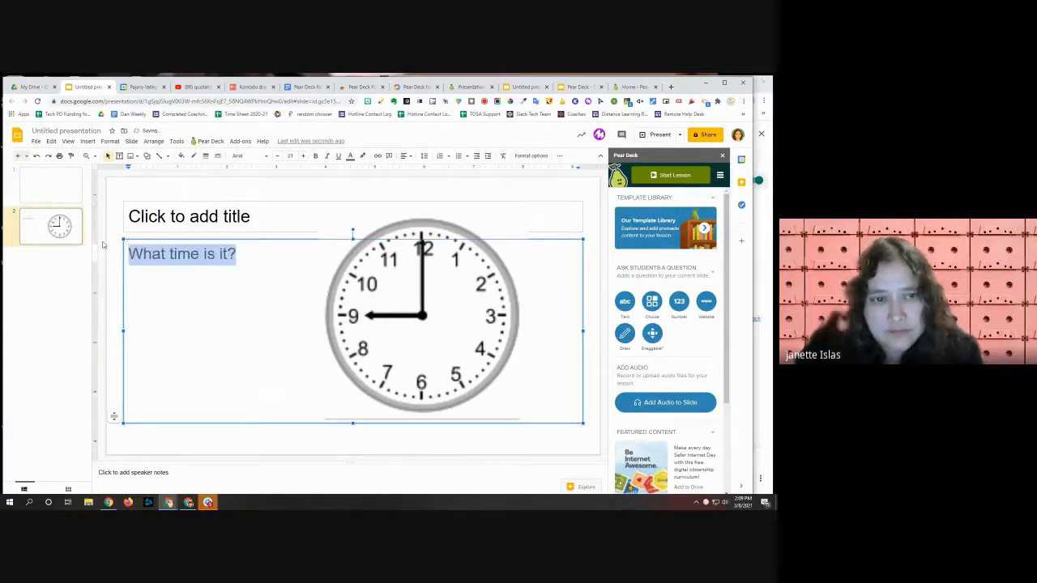
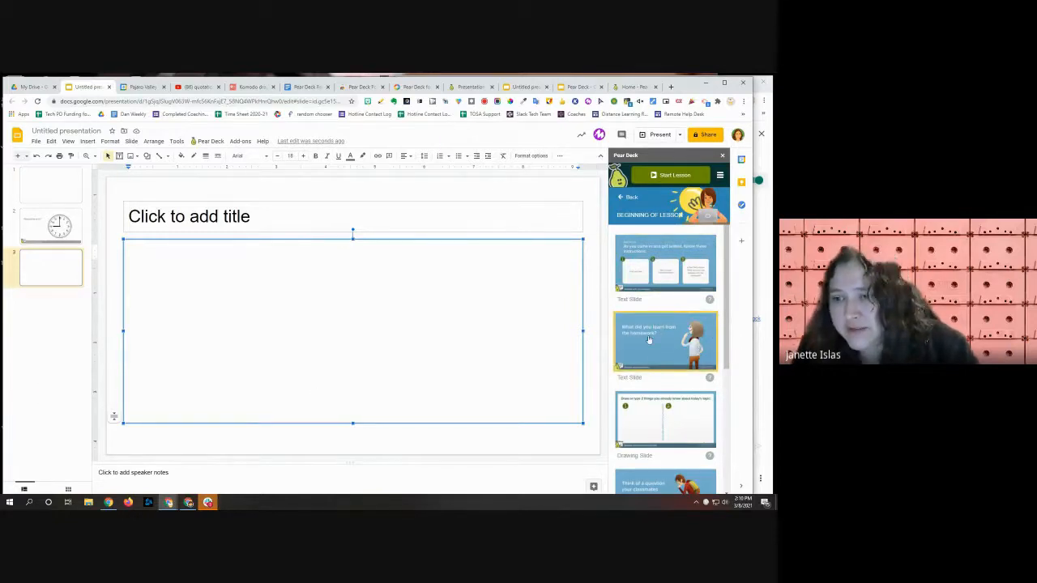
Step: Insert the homework question slide from the Beginning of Lesson templates and replace its prompt with "What is the fastest animal?"
{"action": "left_click", "coordinate": [673, 340]}
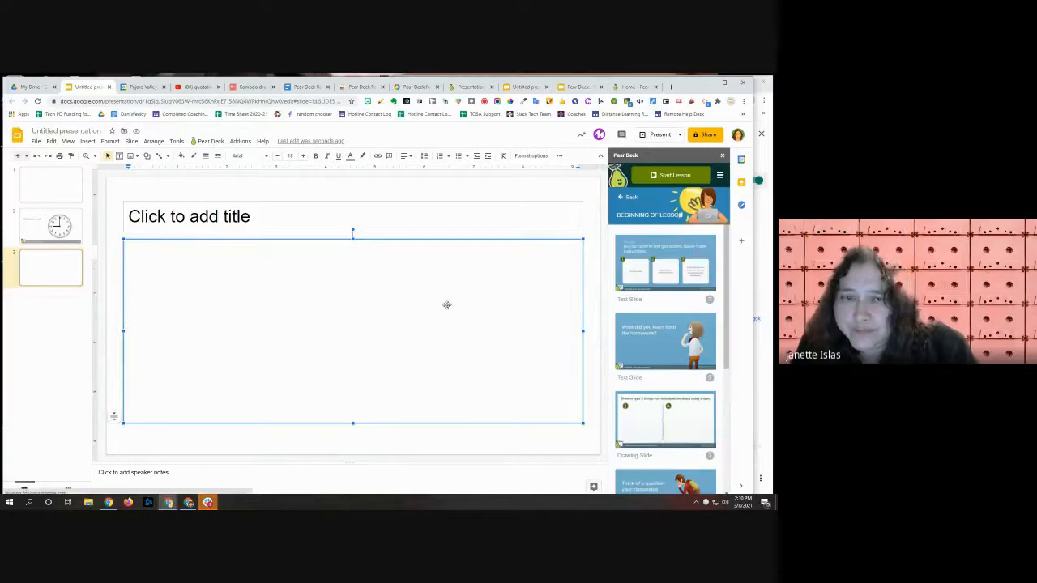
{"action": "left_click", "coordinate": [292, 276]}
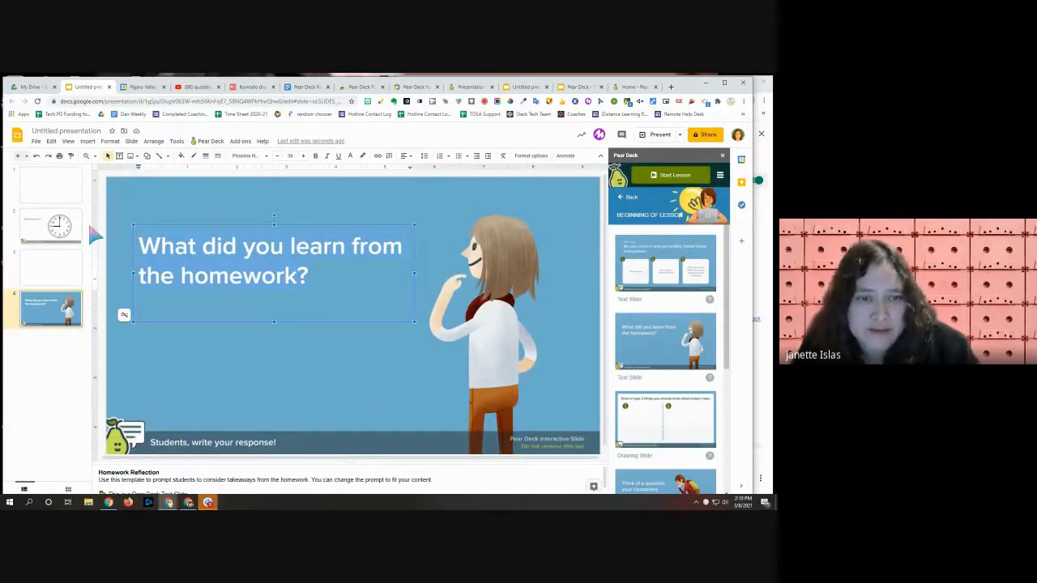
{"action": "key", "text": "ctrl+a"}
{"action": "key", "text": "BackSpace"}
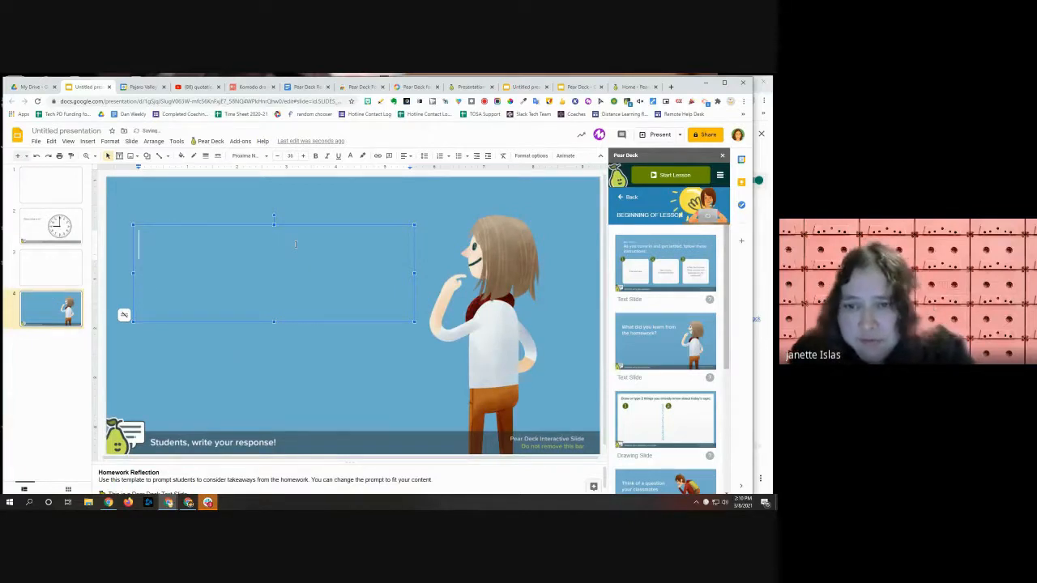
{"action": "type", "text": "What is"}
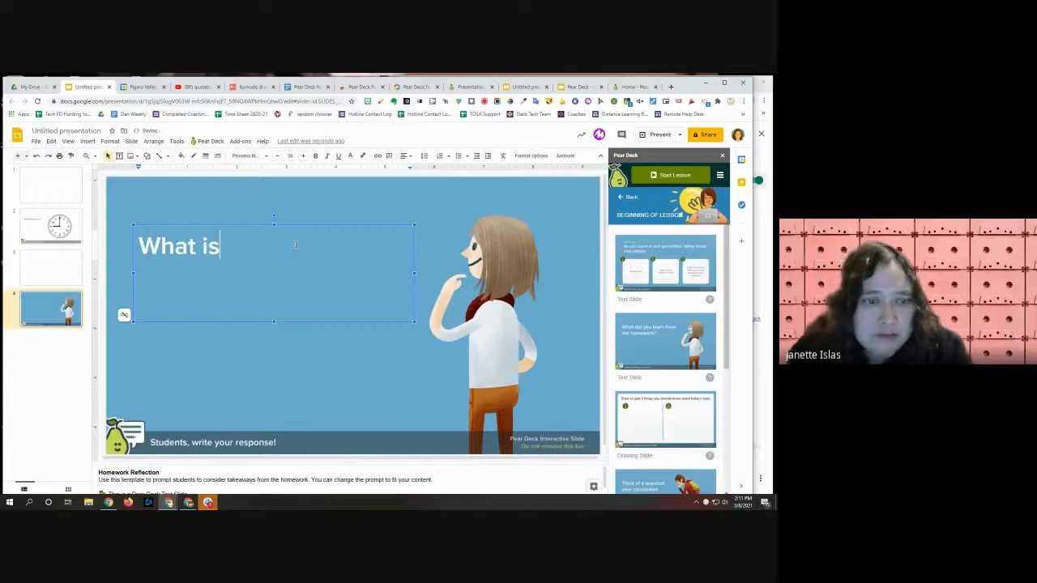
{"action": "type", "text": " the fas"}
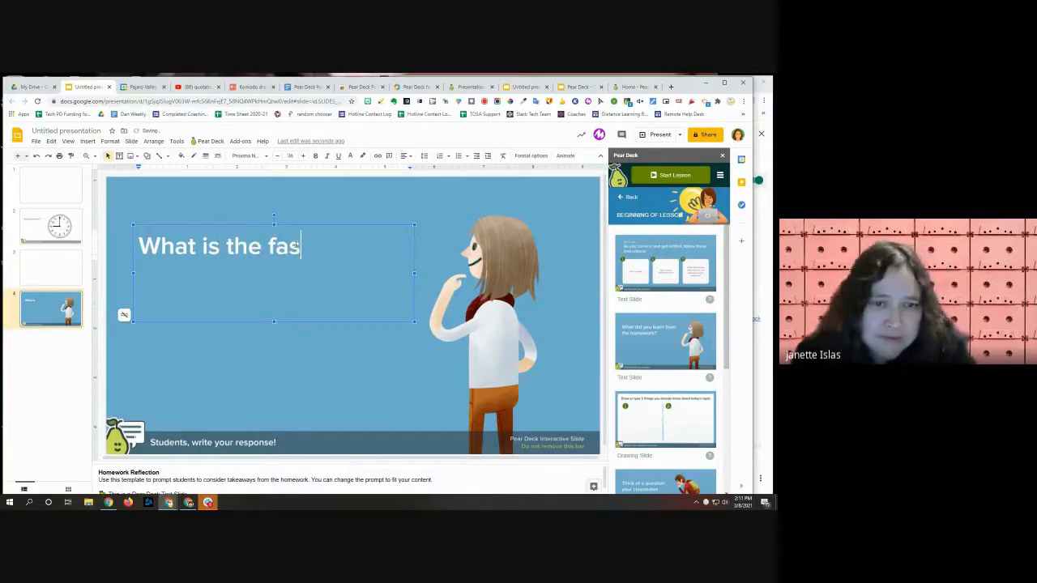
{"action": "type", "text": "test animal?"}
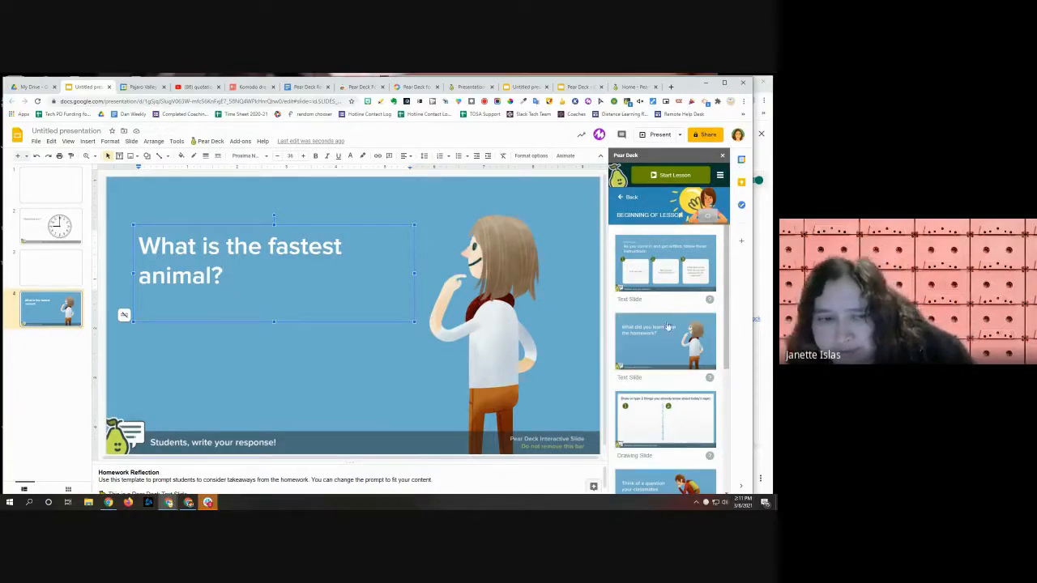
Step: Delete the written-response bar from the fastest animal slide and start a Pear Deck Choice question for it
{"action": "left_click", "coordinate": [275, 443]}
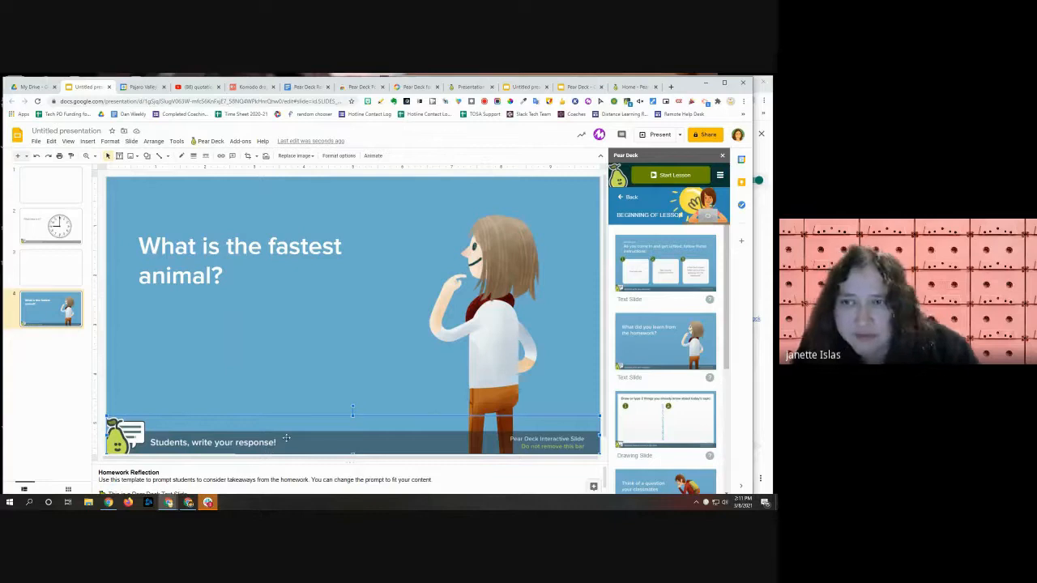
{"action": "key", "text": "Delete"}
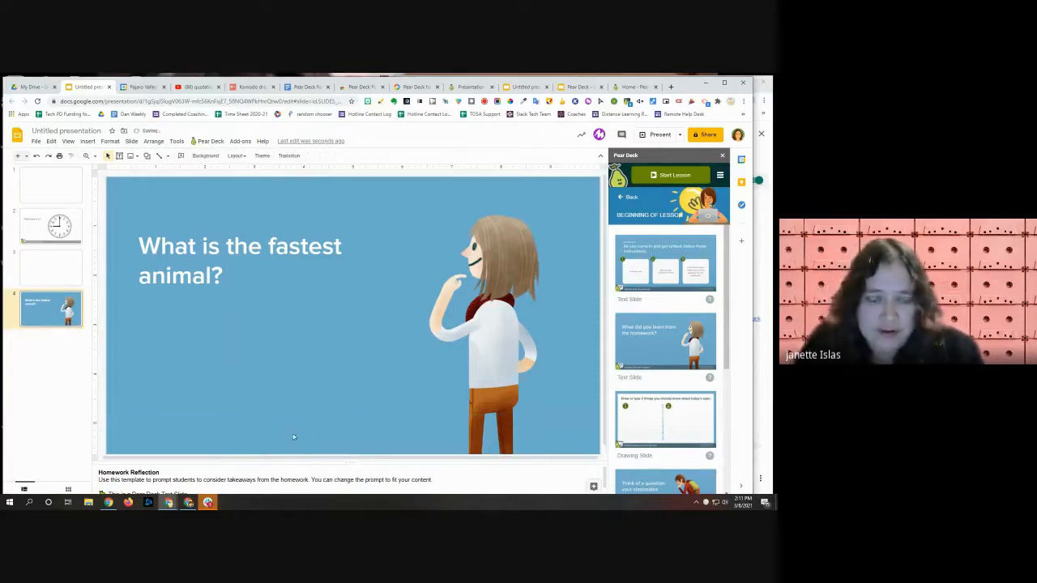
{"action": "left_click", "coordinate": [630, 197]}
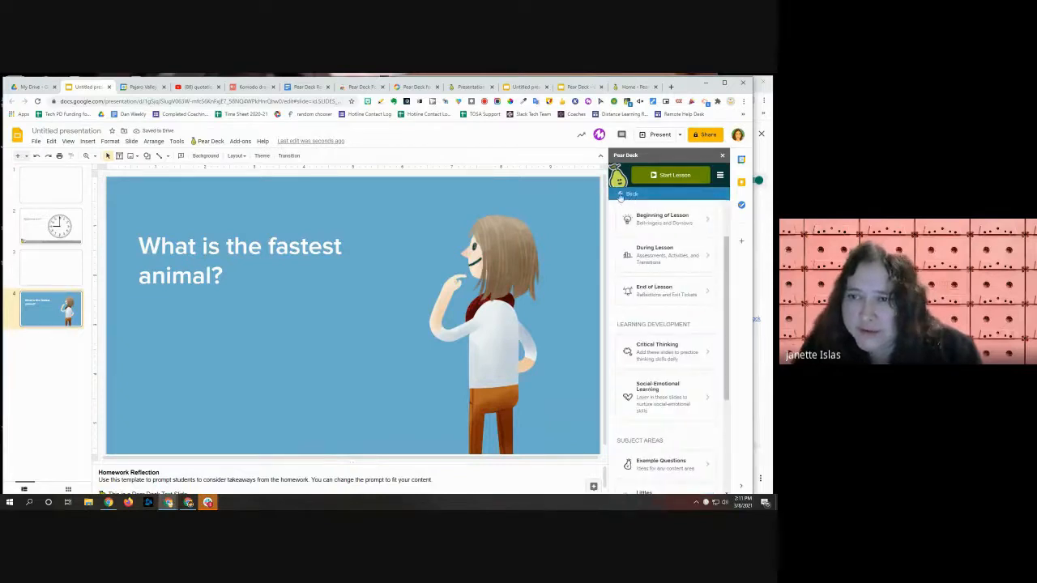
{"action": "left_click", "coordinate": [627, 196]}
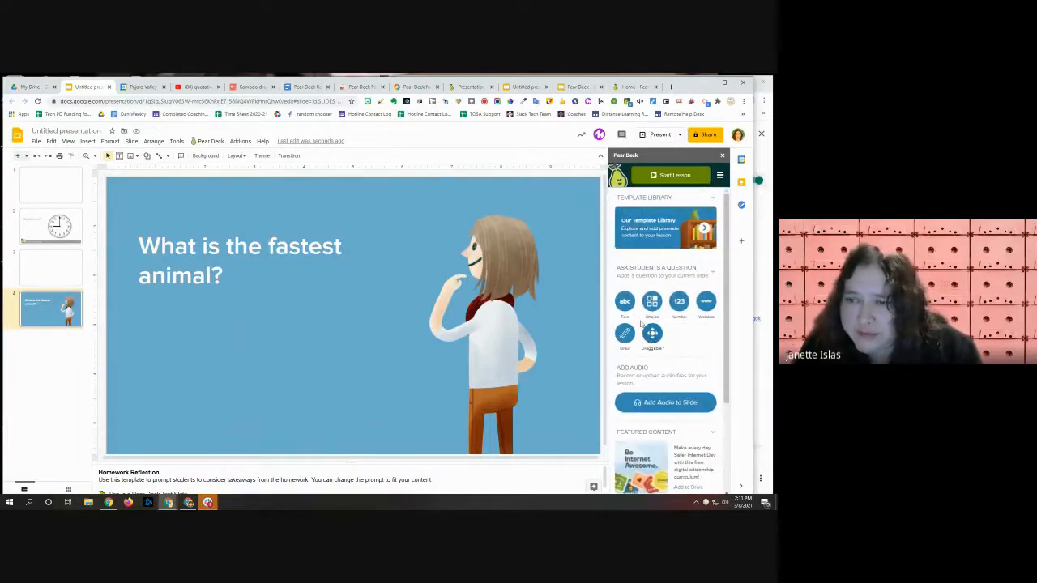
{"action": "left_click", "coordinate": [652, 303]}
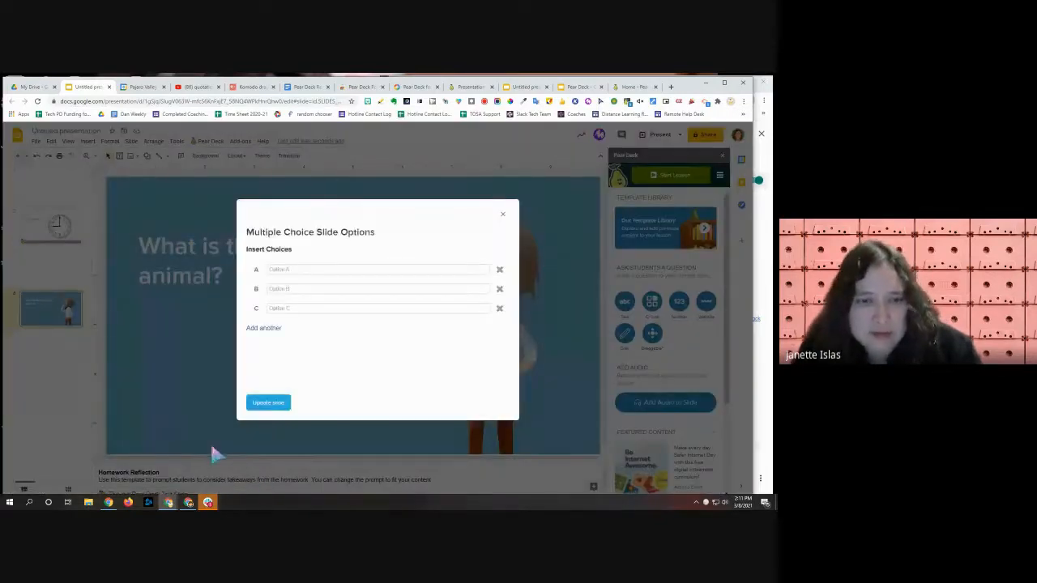
Step: Add the choices turtle, cheetah and shark to the fastest animal question, and move its slide ahead of the blank slide
{"action": "left_click", "coordinate": [296, 268]}
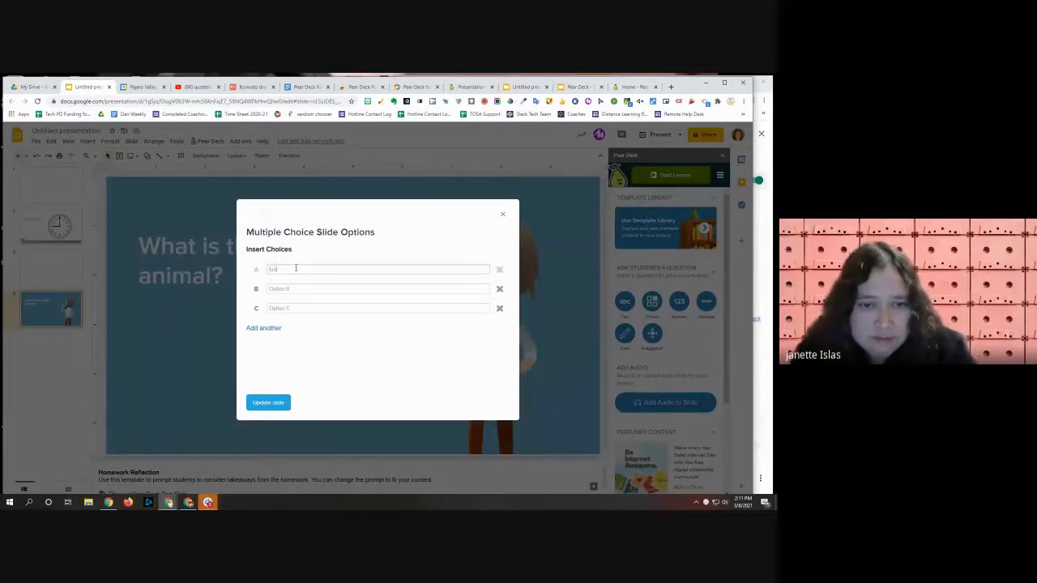
{"action": "type", "text": "turtle"}
{"action": "left_click", "coordinate": [273, 288]}
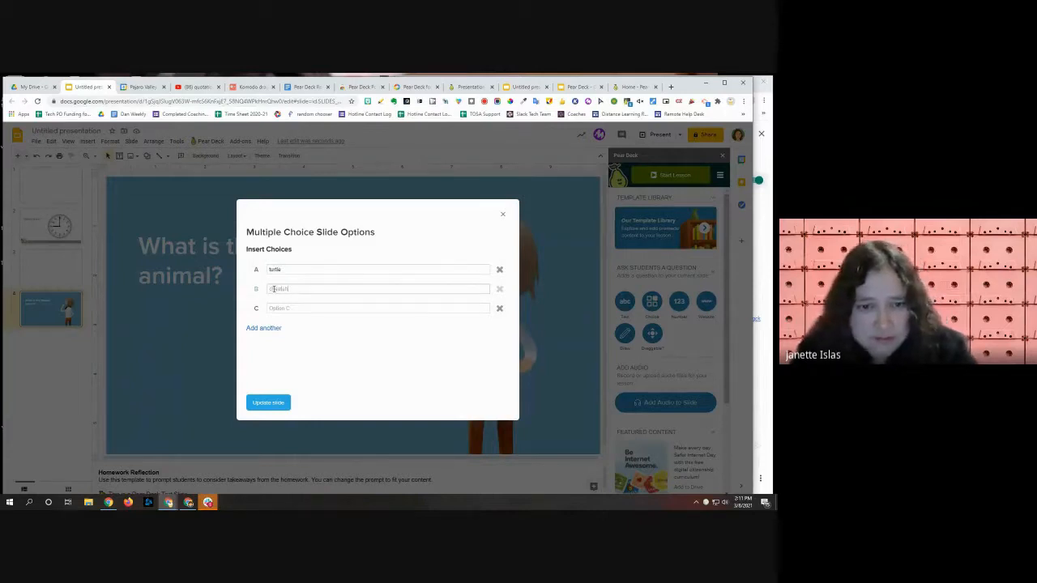
{"action": "type", "text": "cheetah"}
{"action": "left_click", "coordinate": [295, 307]}
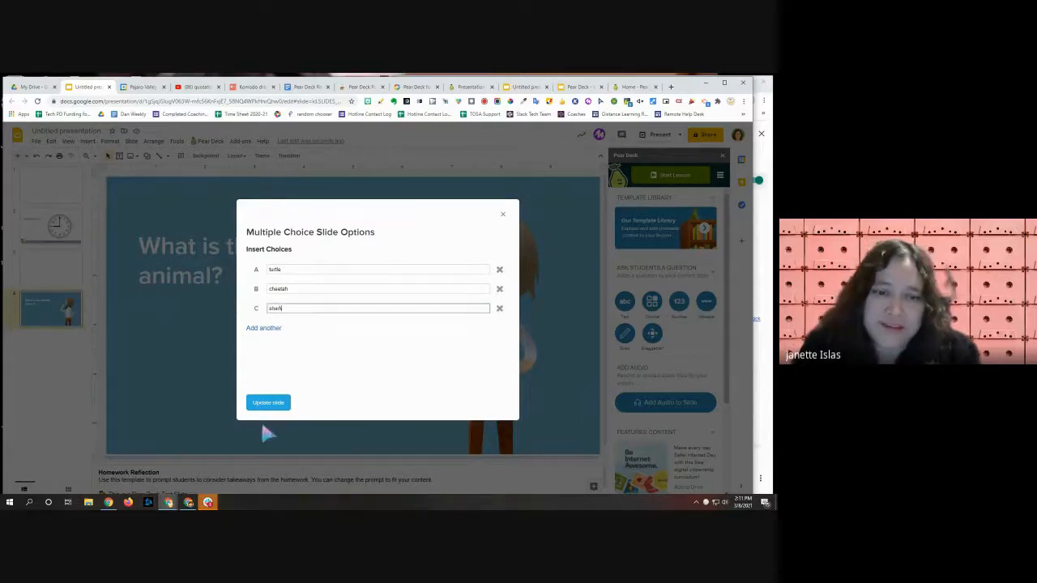
{"action": "left_click", "coordinate": [269, 404]}
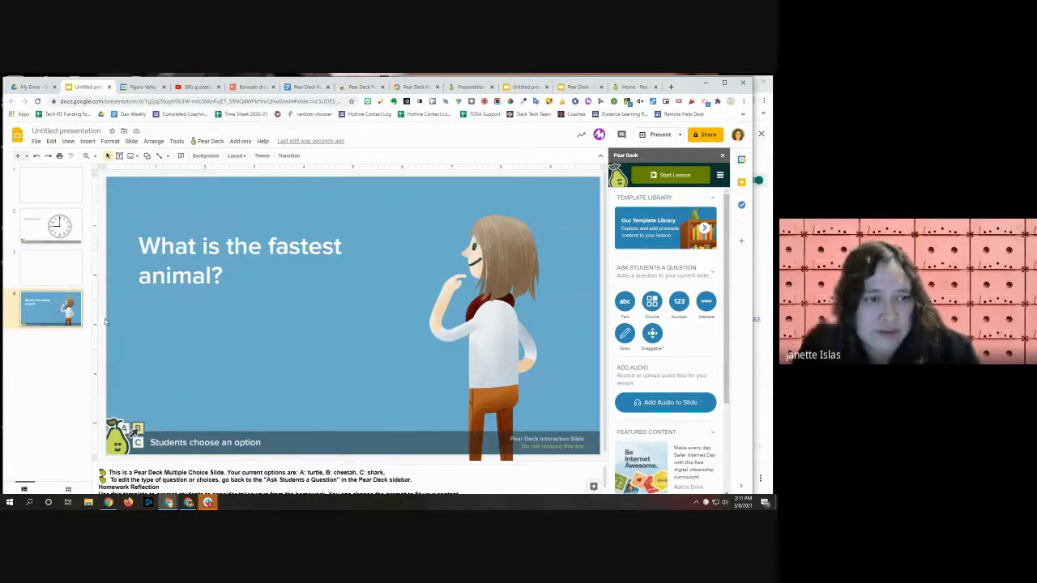
{"action": "left_click_drag", "start_coordinate": [52, 322], "coordinate": [51, 266]}
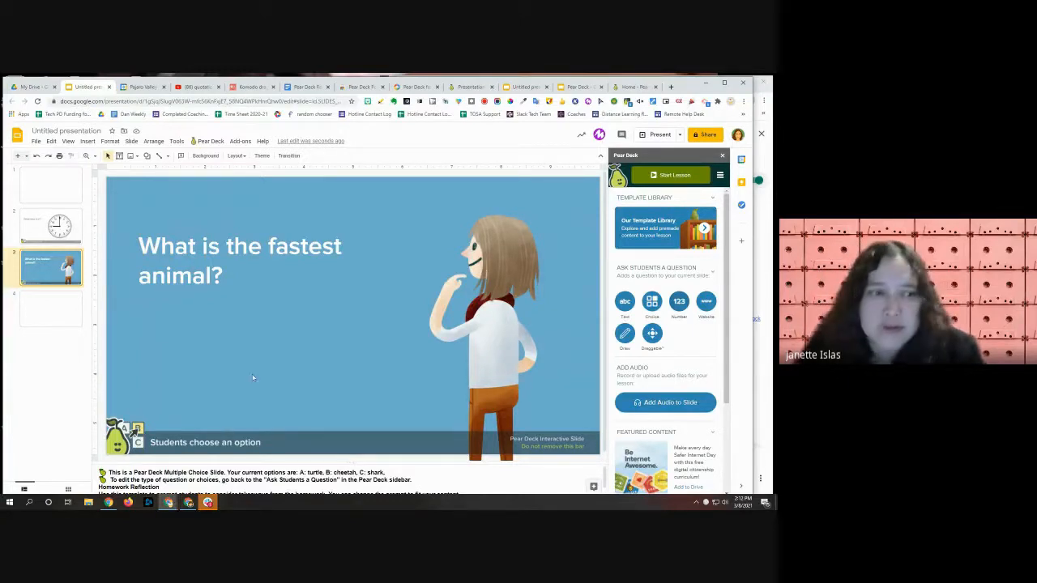
Step: Select the blank fourth slide and look through the template library's lesson, learning development and subject area categories
{"action": "left_click", "coordinate": [57, 303]}
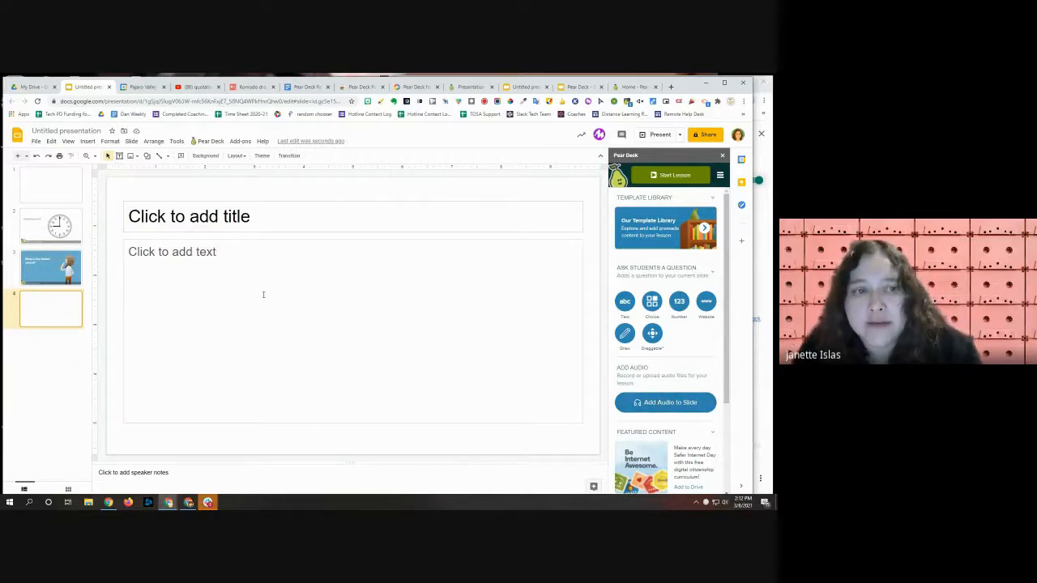
{"action": "left_click", "coordinate": [713, 201]}
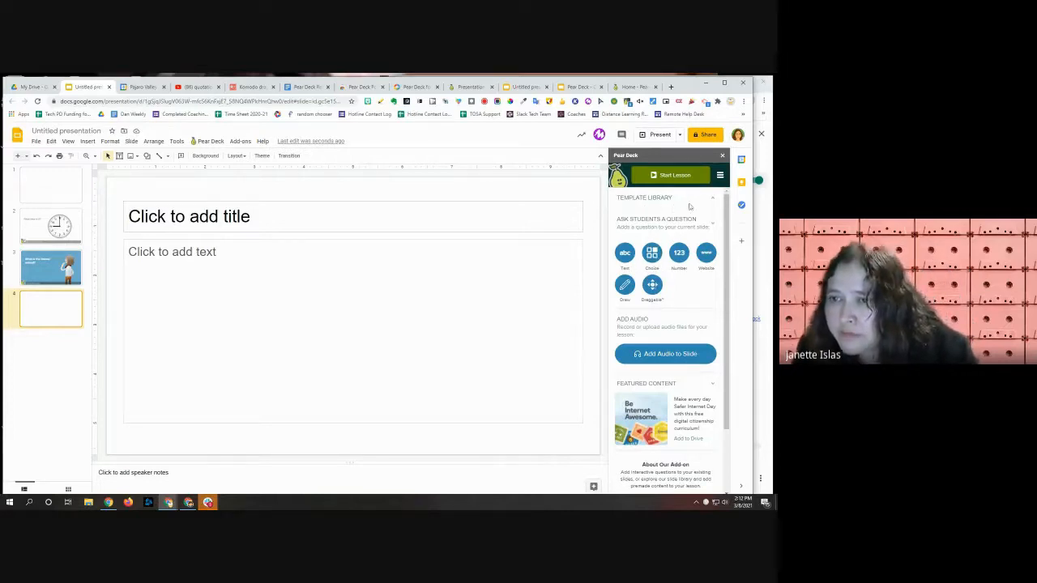
{"action": "left_click", "coordinate": [712, 202]}
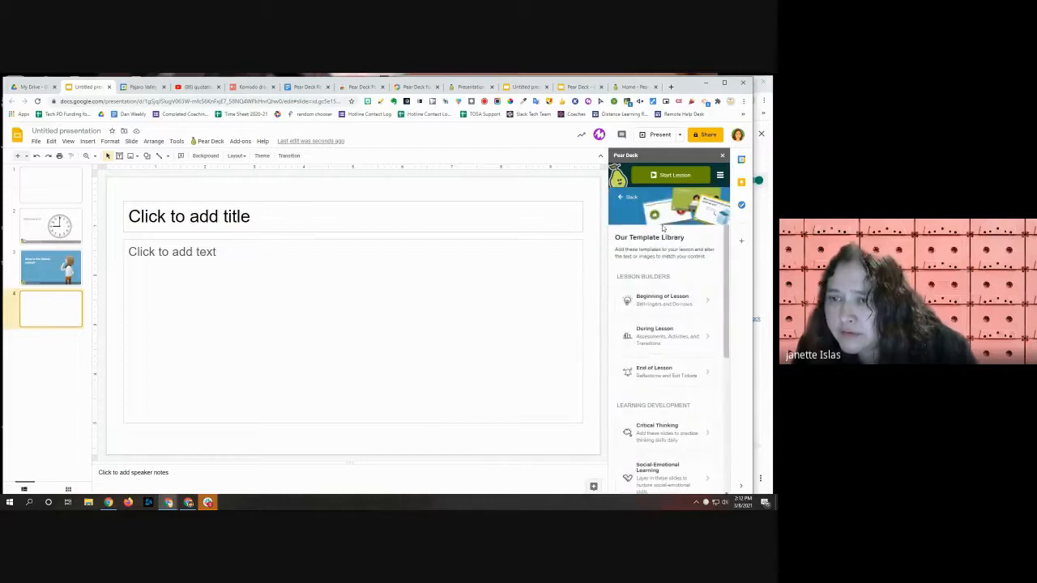
{"action": "scroll", "coordinate": [661, 300], "scroll_direction": "down", "scroll_amount": 3}
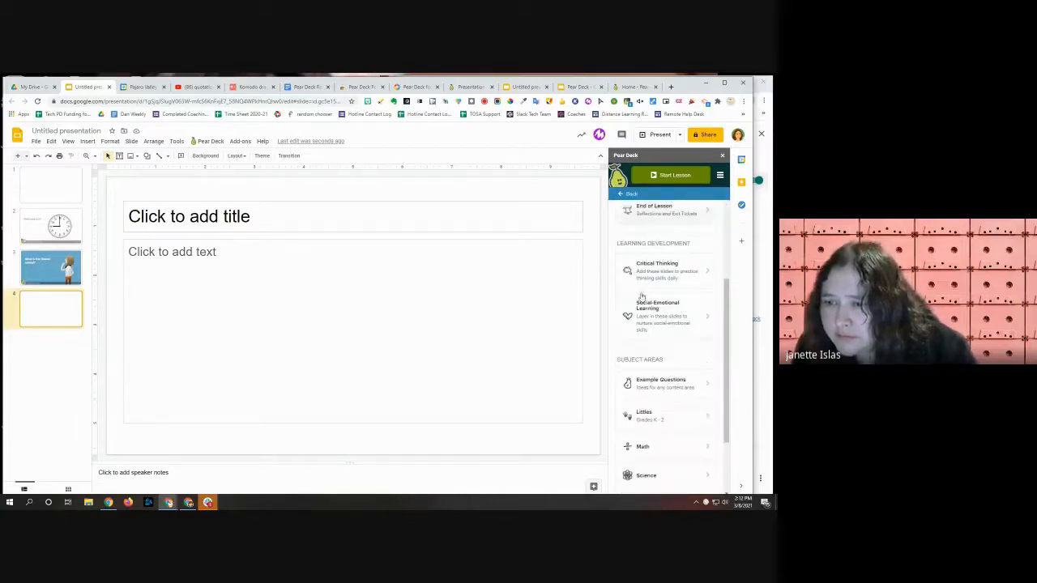
{"action": "scroll", "coordinate": [679, 336], "scroll_direction": "down", "scroll_amount": 2}
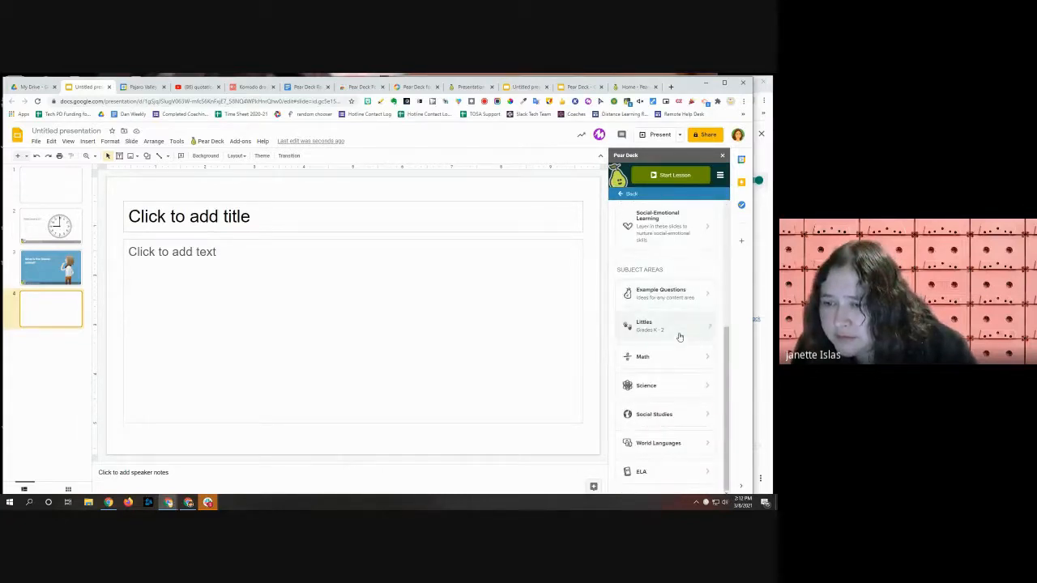
{"action": "scroll", "coordinate": [680, 337], "scroll_direction": "up", "scroll_amount": 5}
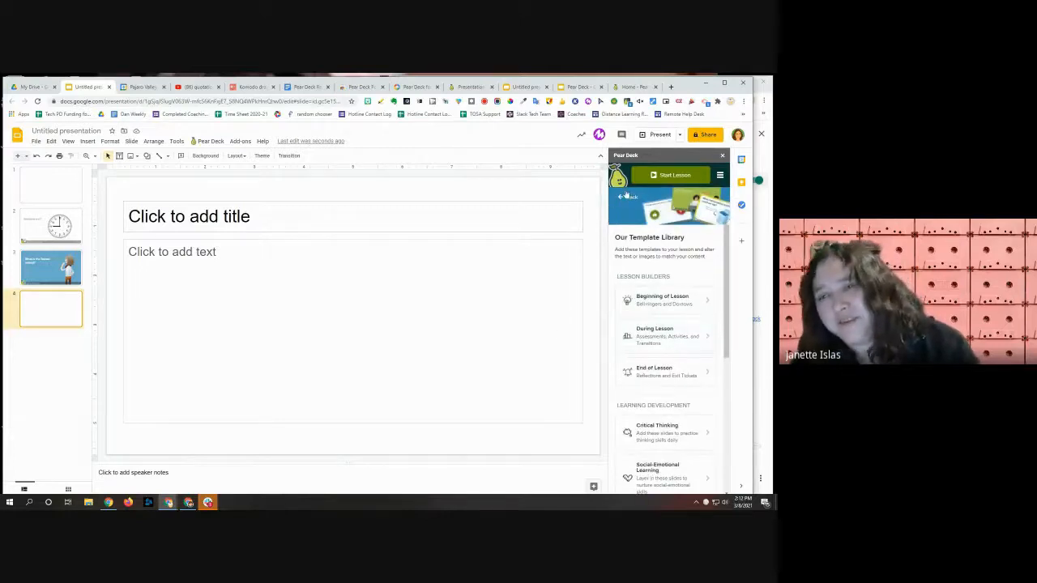
{"action": "left_click", "coordinate": [628, 197]}
Step: Record an audio clip of about 8 seconds, save it and add it to the blank fourth slide
{"action": "left_click", "coordinate": [205, 258]}
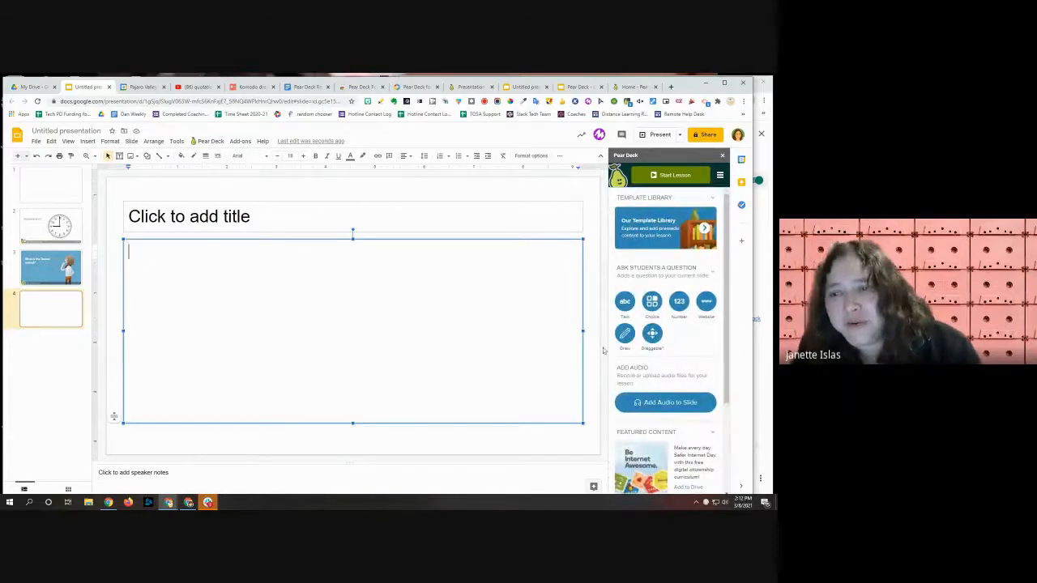
{"action": "left_click", "coordinate": [670, 405]}
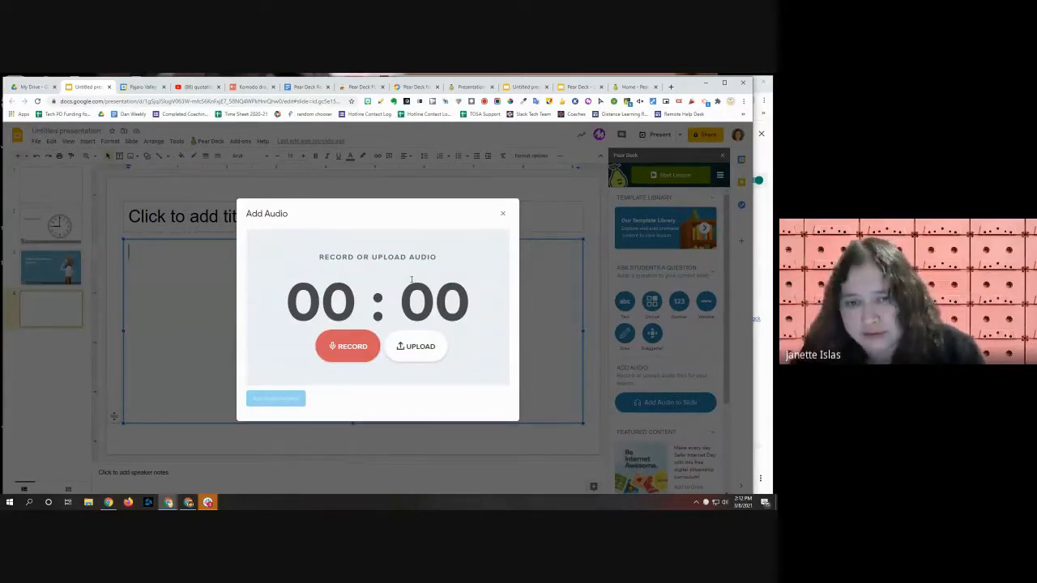
{"action": "left_click", "coordinate": [351, 350]}
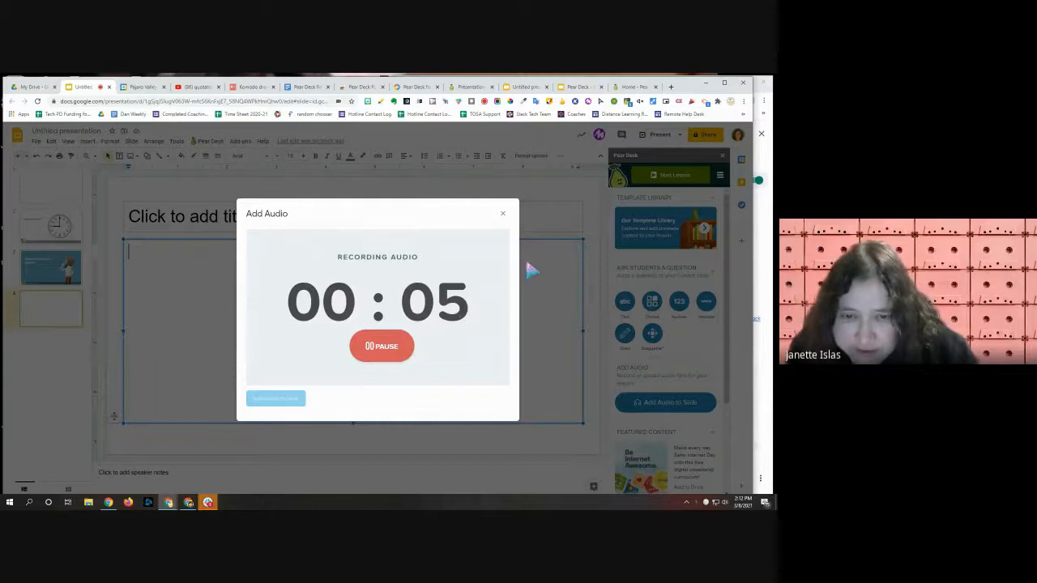
{"action": "left_click", "coordinate": [397, 346]}
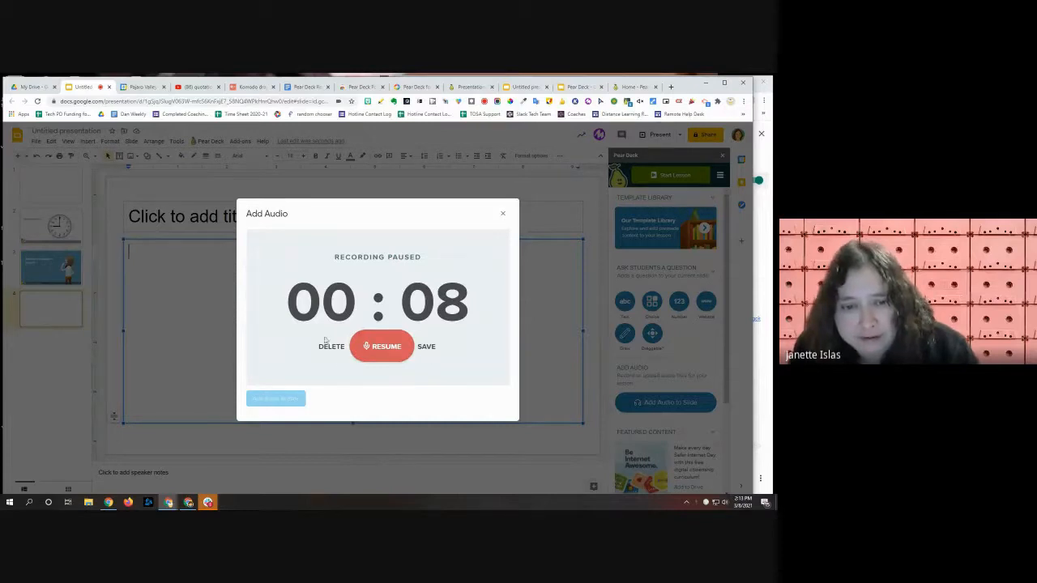
{"action": "left_click", "coordinate": [425, 349]}
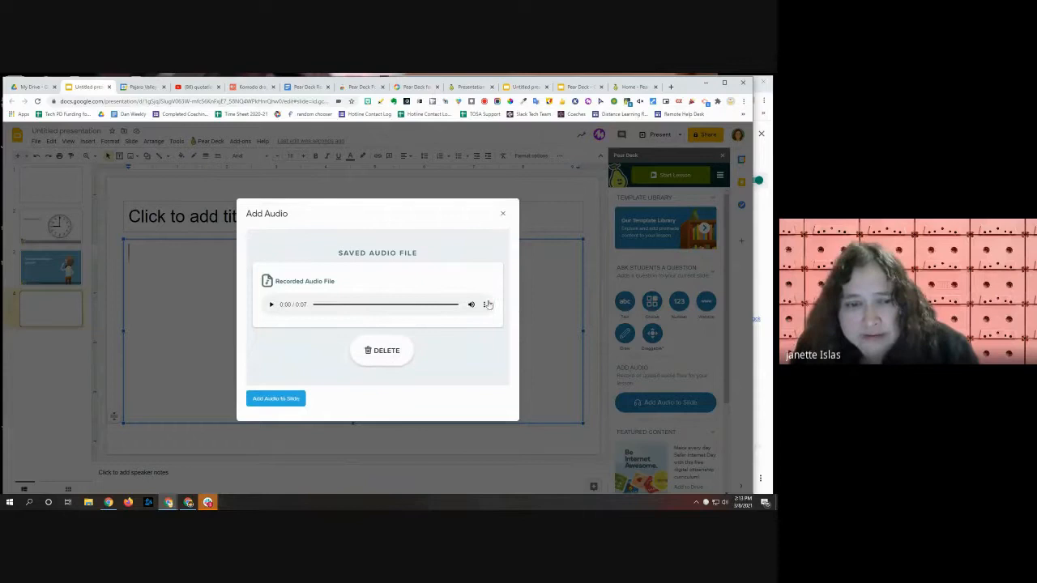
{"action": "left_click", "coordinate": [282, 398]}
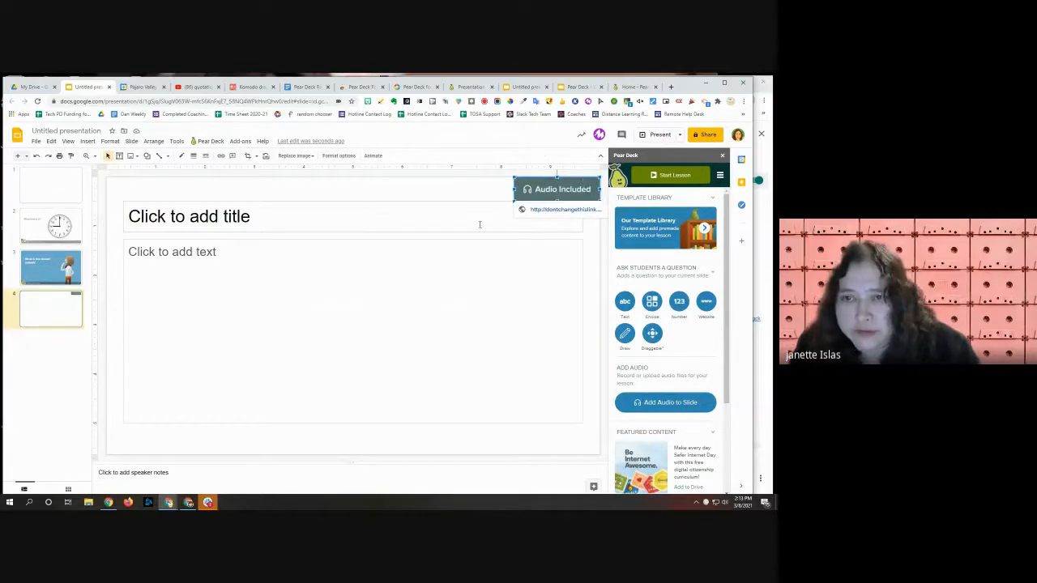
Step: Turn the fourth slide with the audio clip into a Pear Deck Number question
{"action": "left_click", "coordinate": [224, 287]}
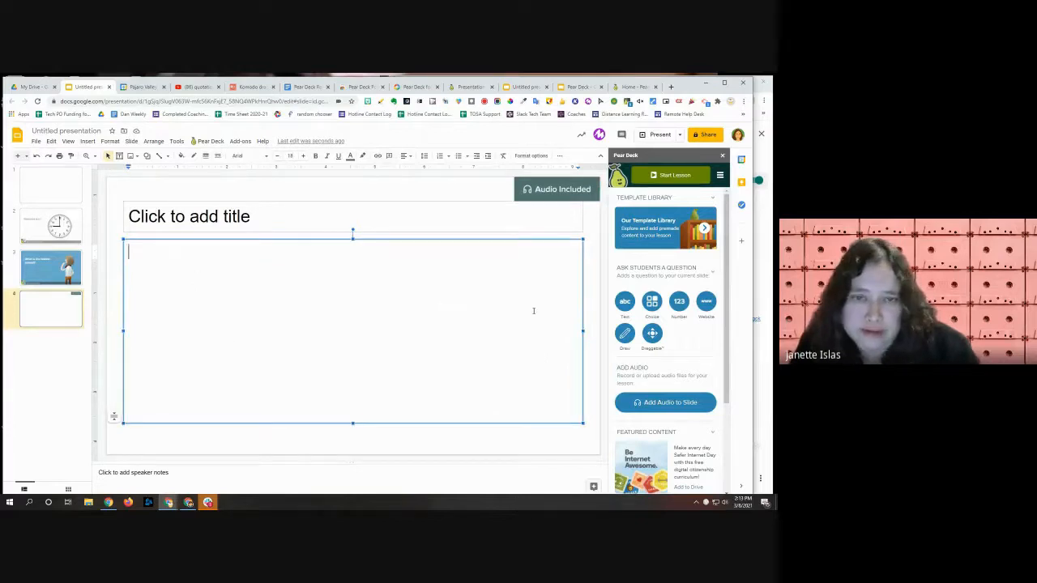
{"action": "left_click", "coordinate": [685, 304]}
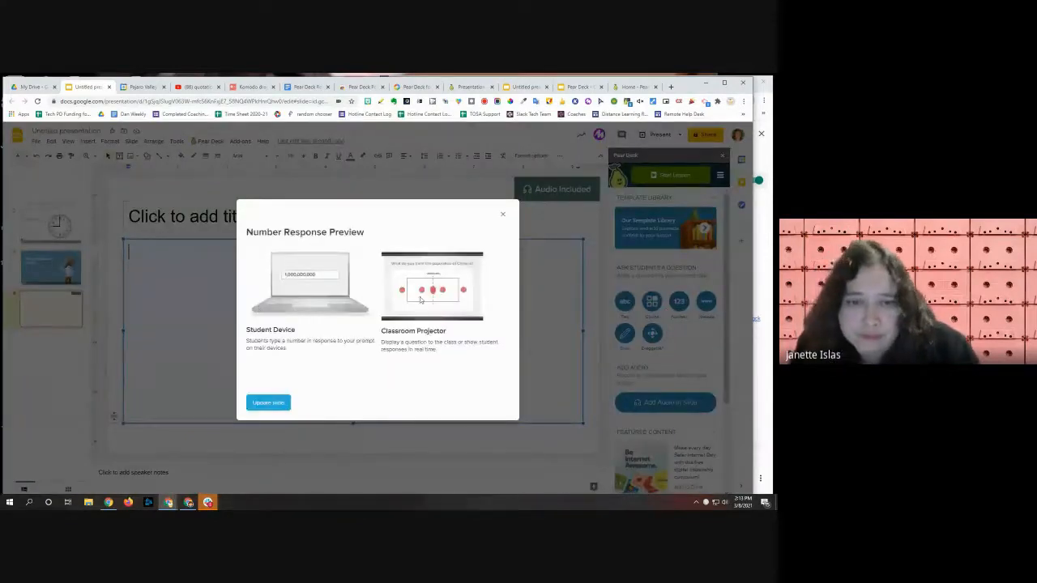
{"action": "left_click", "coordinate": [268, 403]}
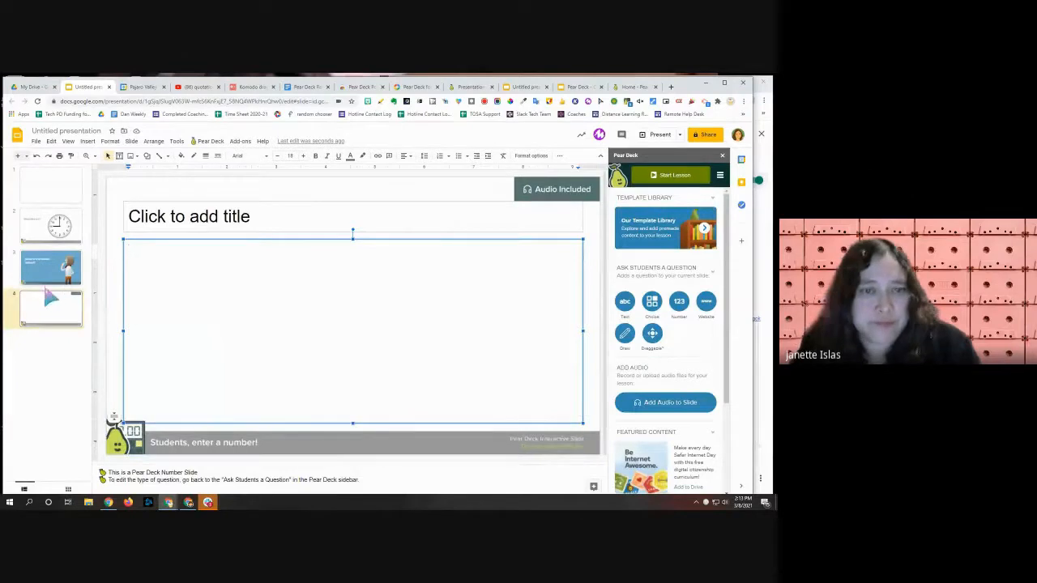
Step: Add a blank fifth slide, narrow the browser window and insert the "Locate" world map Draggable slide from the Social Studies templates
{"action": "left_click", "coordinate": [19, 157]}
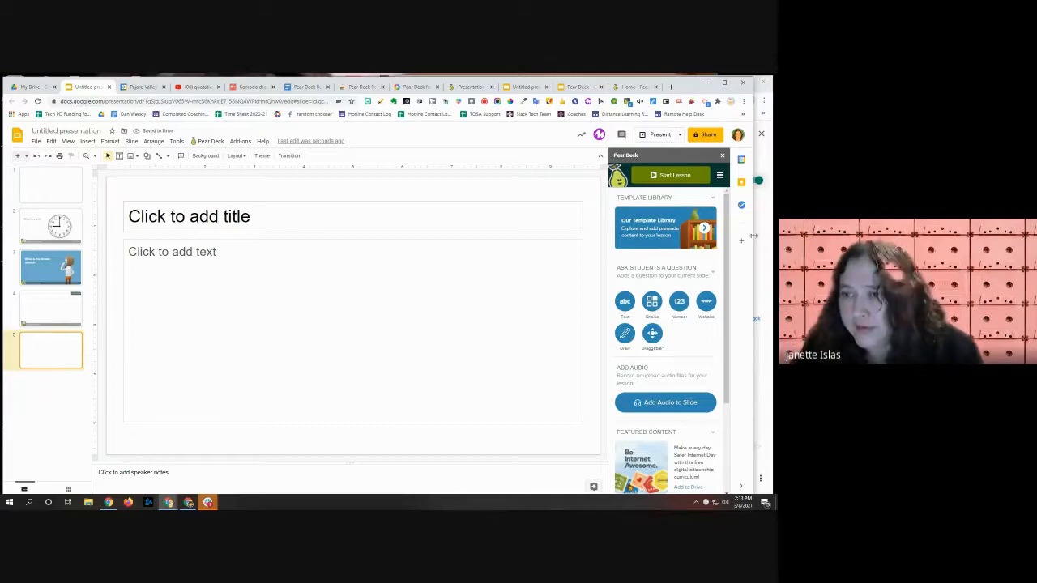
{"action": "left_click_drag", "start_coordinate": [754, 236], "coordinate": [730, 240]}
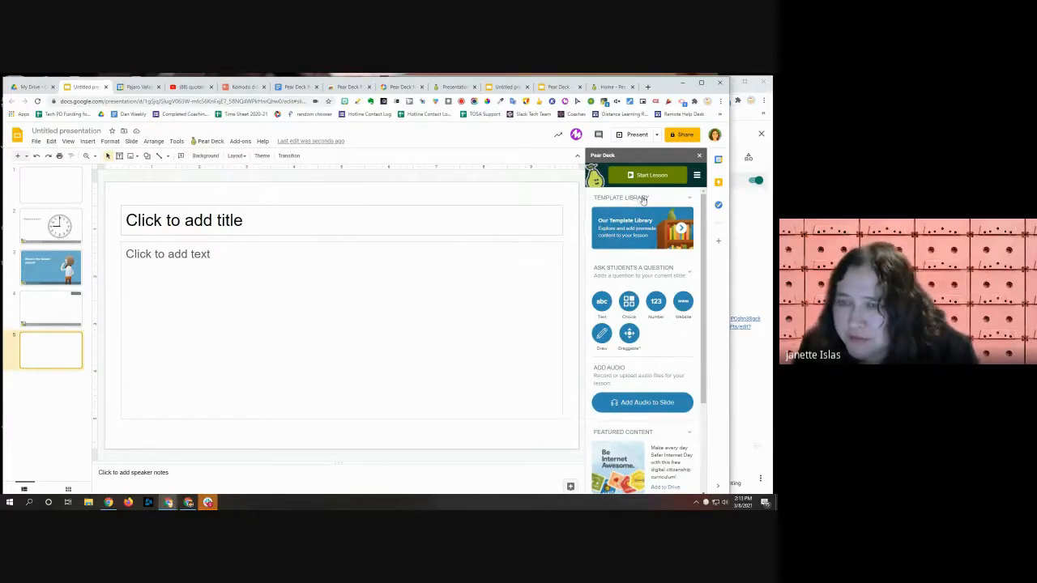
{"action": "left_click", "coordinate": [631, 226]}
{"action": "scroll", "coordinate": [640, 316], "scroll_direction": "down", "scroll_amount": 6}
{"action": "scroll", "coordinate": [644, 325], "scroll_direction": "up", "scroll_amount": 3}
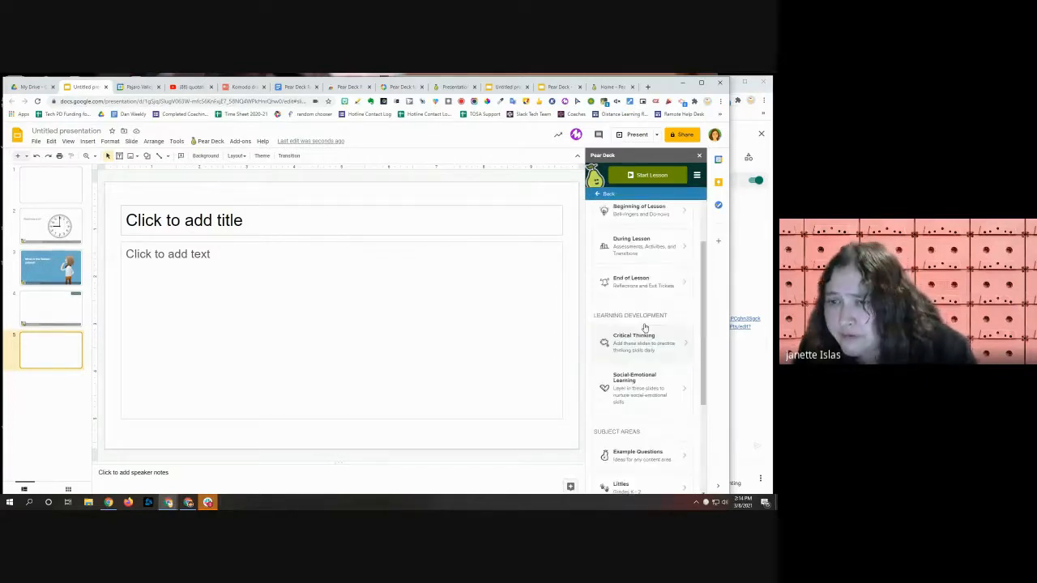
{"action": "scroll", "coordinate": [640, 381], "scroll_direction": "down", "scroll_amount": 3}
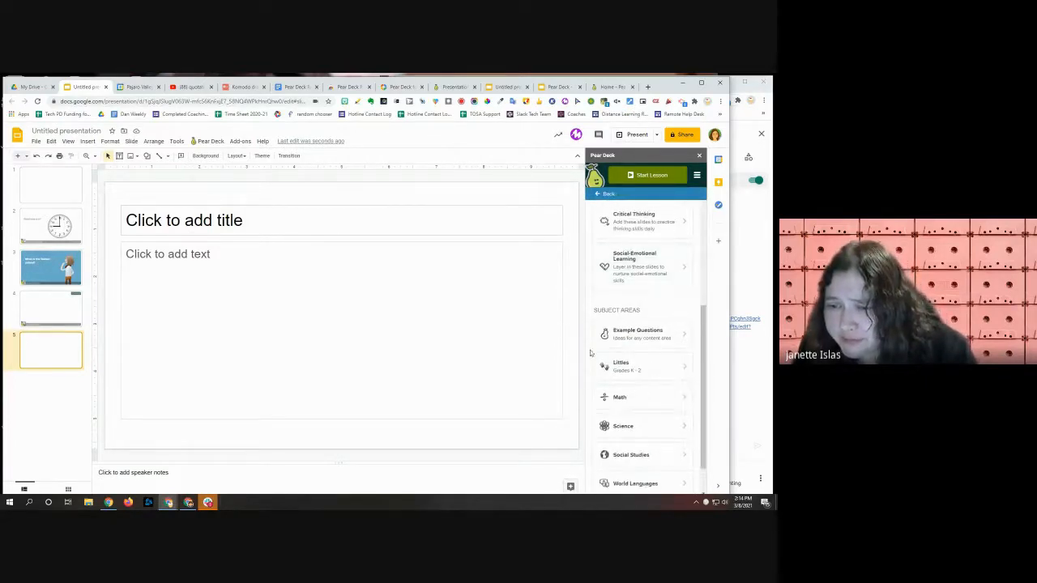
{"action": "left_click", "coordinate": [641, 417]}
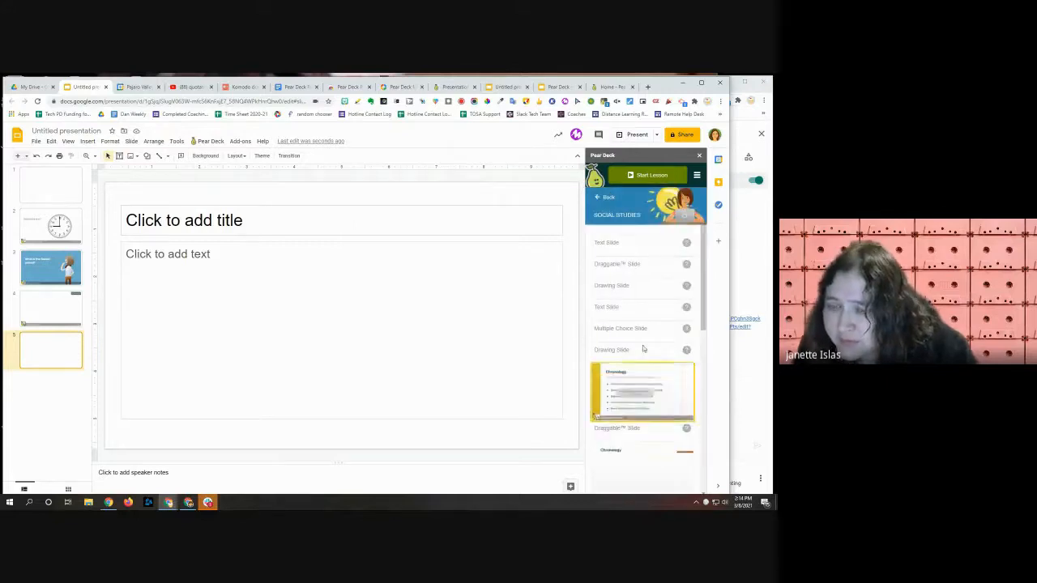
{"action": "scroll", "coordinate": [656, 304], "scroll_direction": "down", "scroll_amount": 5}
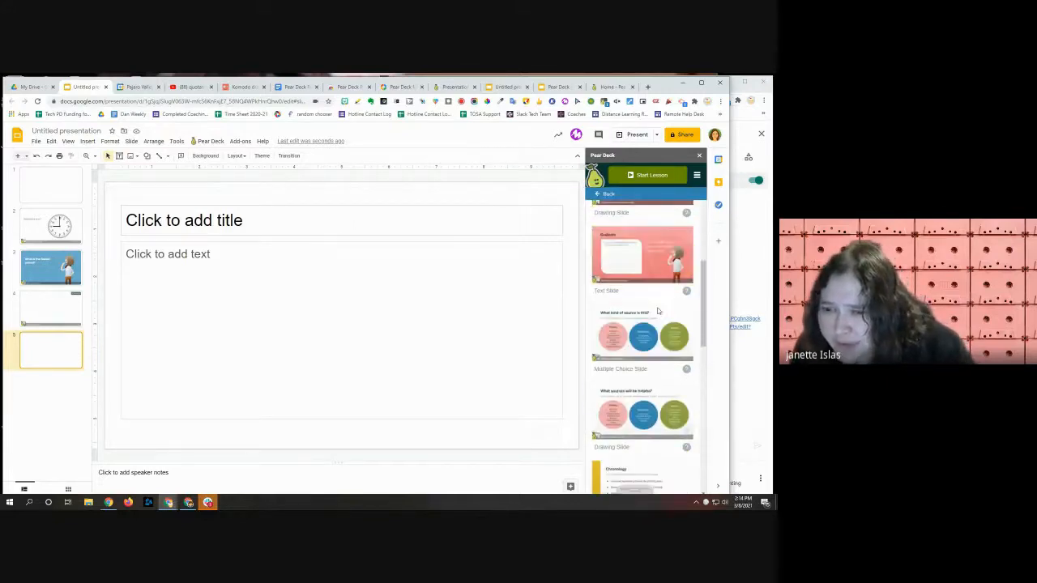
{"action": "scroll", "coordinate": [658, 311], "scroll_direction": "down", "scroll_amount": 5}
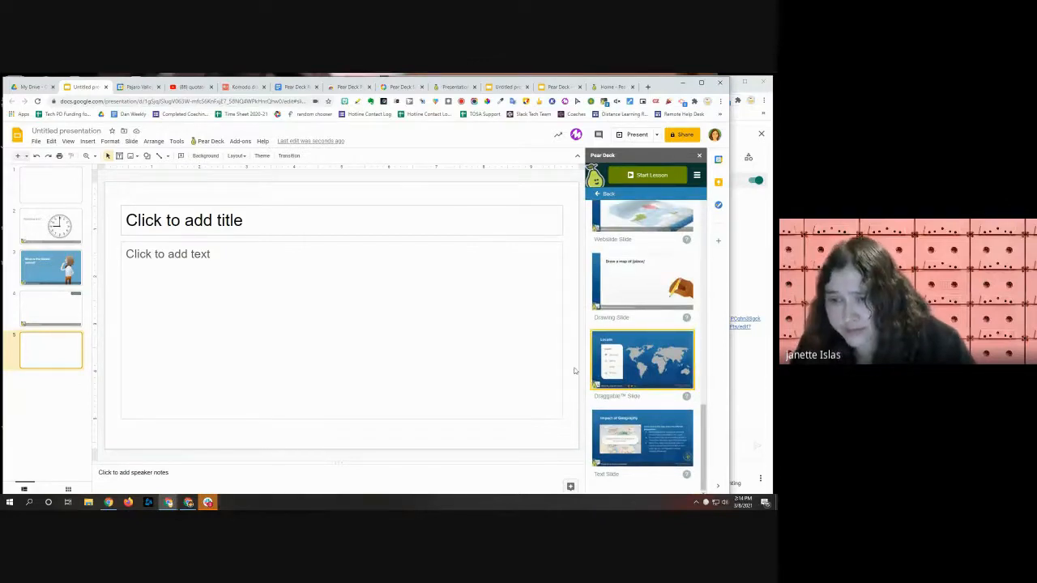
{"action": "left_click", "coordinate": [629, 368]}
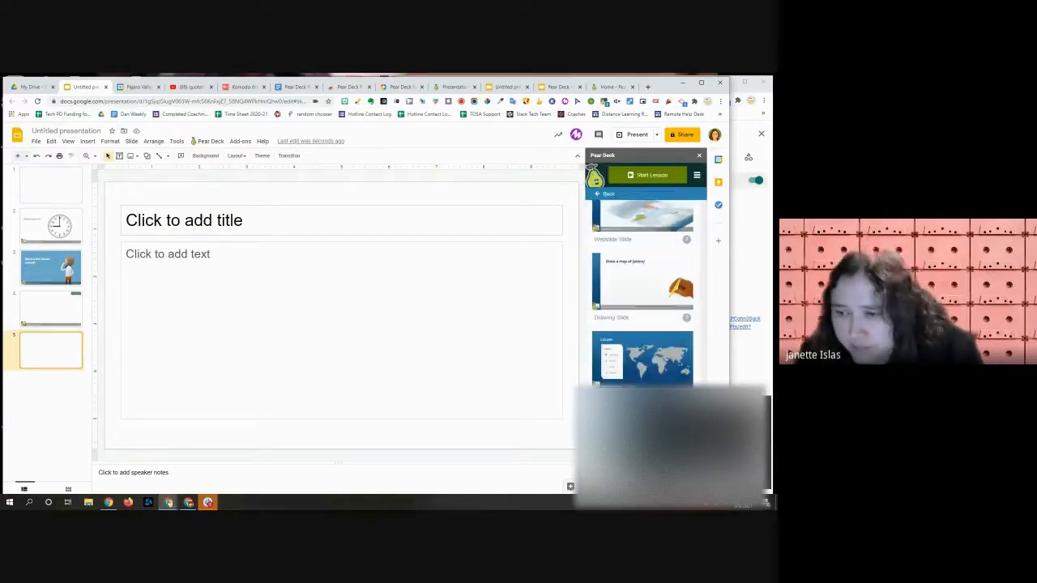
Step: Extend the map slide's title to read "Locate 3 spanish-speaking countries"
{"action": "left_click", "coordinate": [210, 297]}
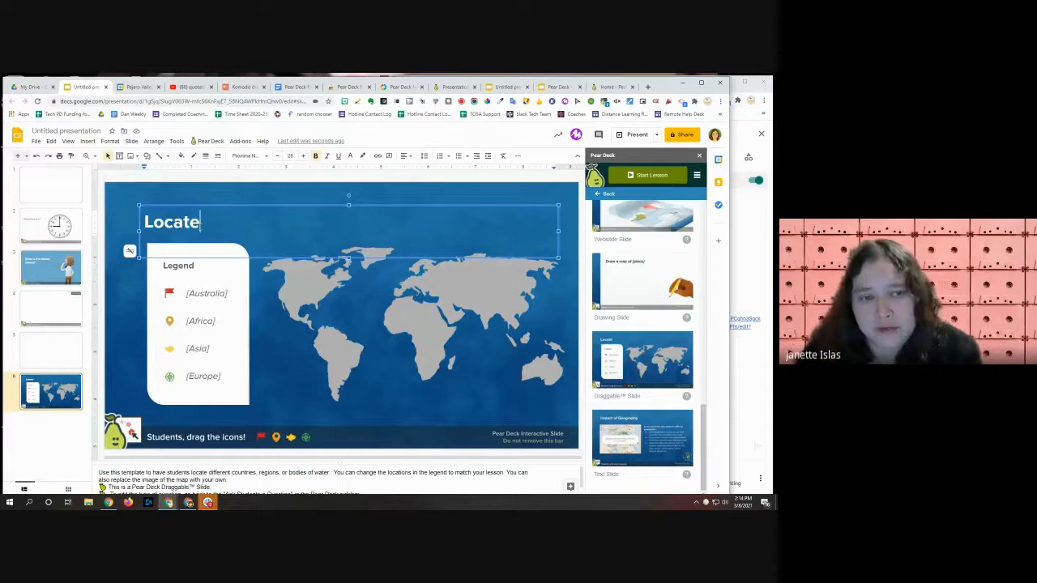
{"action": "type", "text": "3 spanish"}
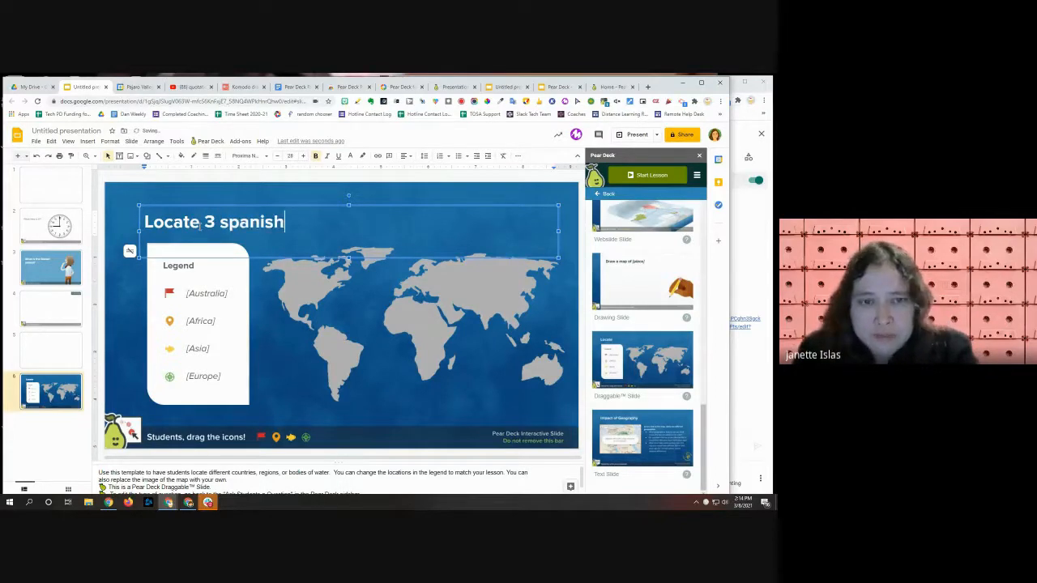
{"action": "type", "text": "-speaking countries"}
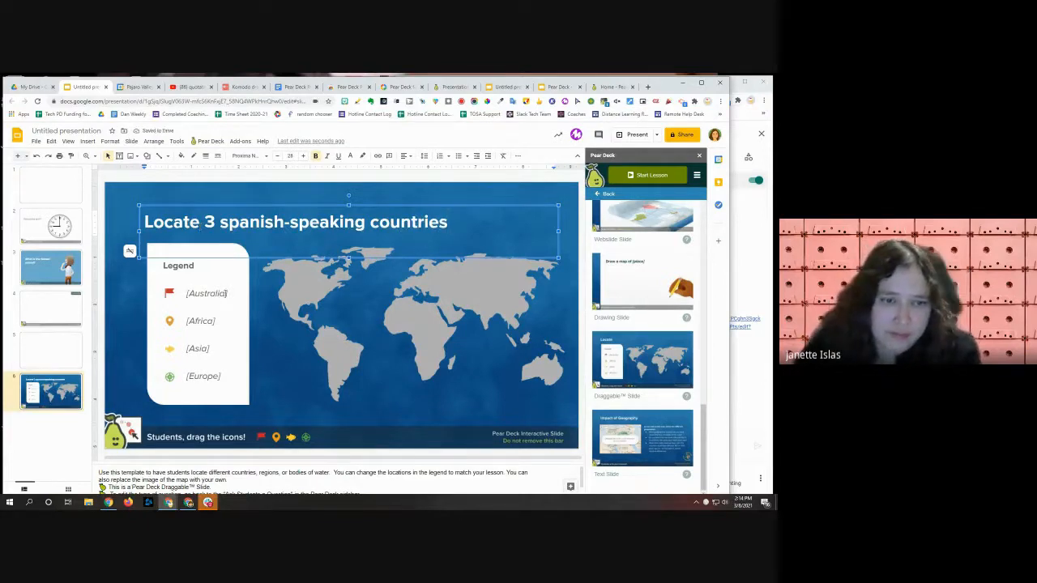
Step: Replace Australia with Mexico and Africa with Peru in the map slide's legend
{"action": "left_click", "coordinate": [226, 293]}
{"action": "key", "text": "Return"}
{"action": "key", "text": "BackSpace"}
{"action": "key", "text": "BackSpace"}
{"action": "key", "text": "BackSpace"}
{"action": "key", "text": "BackSpace"}
{"action": "key", "text": "BackSpace"}
{"action": "key", "text": "BackSpace"}
{"action": "key", "text": "BackSpace"}
{"action": "key", "text": "BackSpace"}
{"action": "key", "text": "BackSpace"}
{"action": "key", "text": "BackSpace"}
{"action": "key", "text": "BackSpace"}
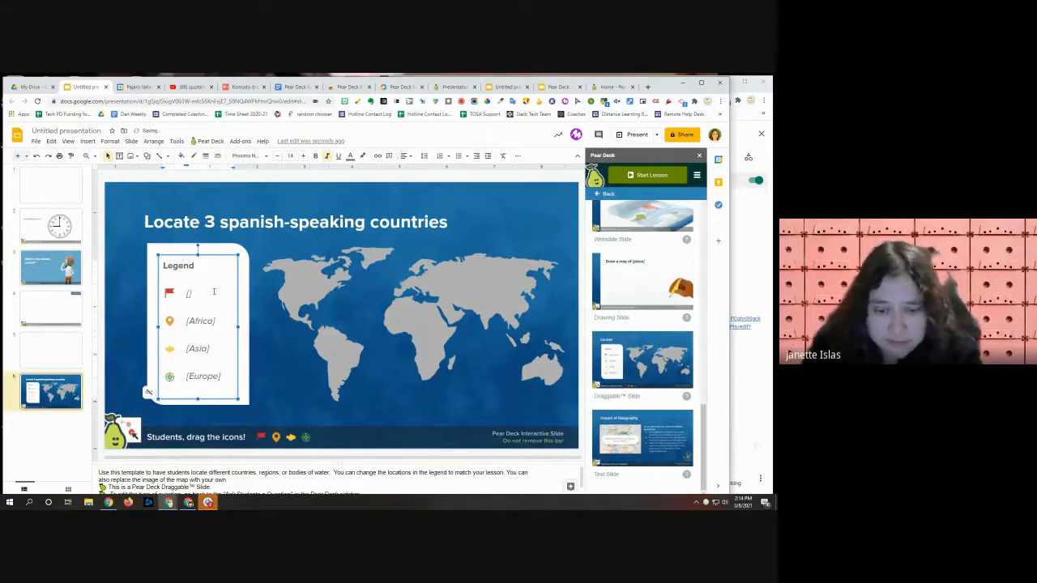
{"action": "type", "text": "Mexico"}
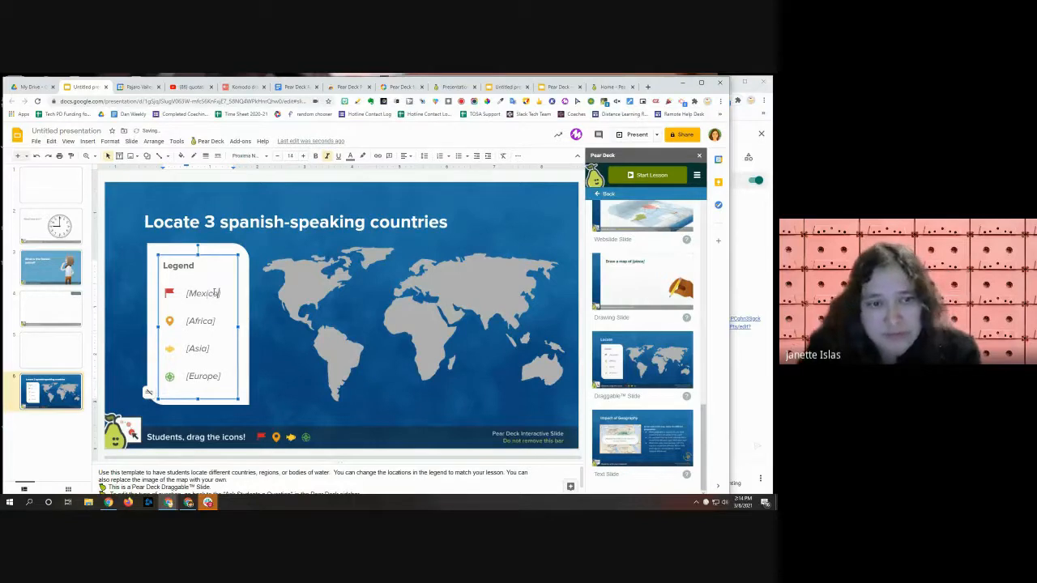
{"action": "left_click_drag", "start_coordinate": [215, 321], "coordinate": [190, 321]}
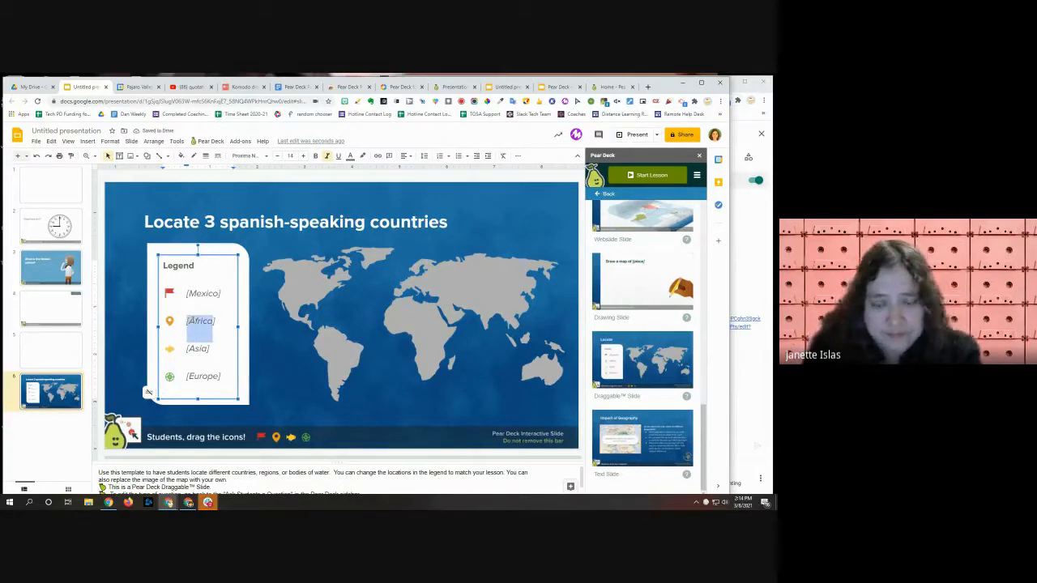
{"action": "type", "text": "Peru"}
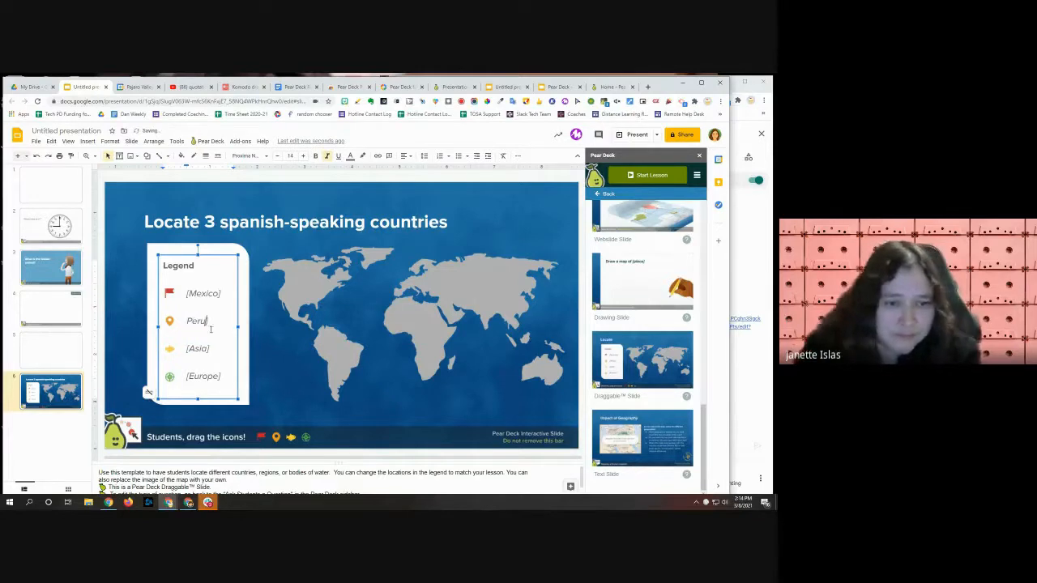
Step: Delete the Europe and Asia entries together with their icons from the map slide's legend
{"action": "left_click_drag", "start_coordinate": [219, 377], "coordinate": [164, 387]}
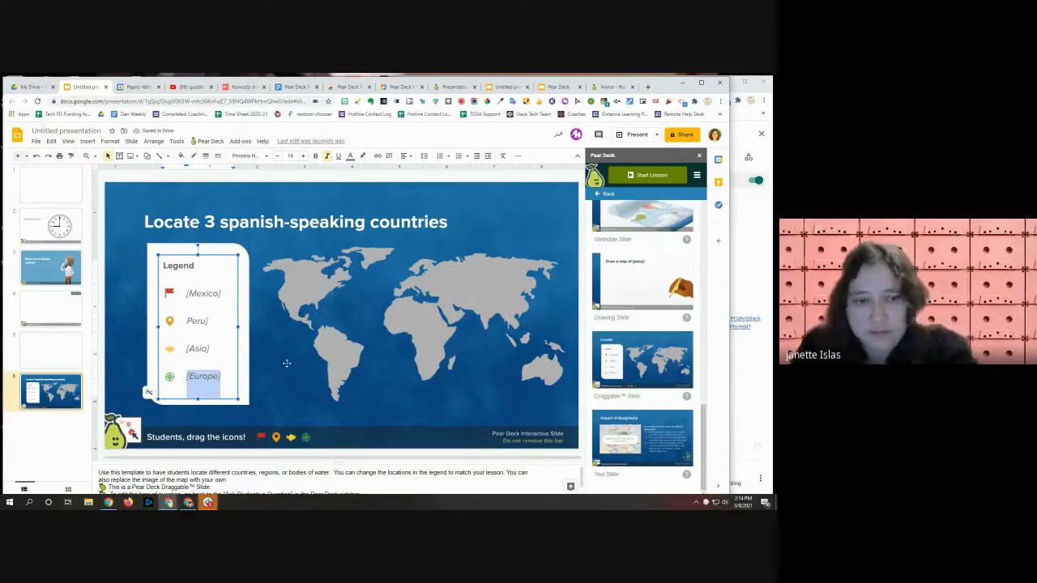
{"action": "key", "text": "BackSpace"}
{"action": "left_click", "coordinate": [173, 377]}
{"action": "key", "text": "Delete"}
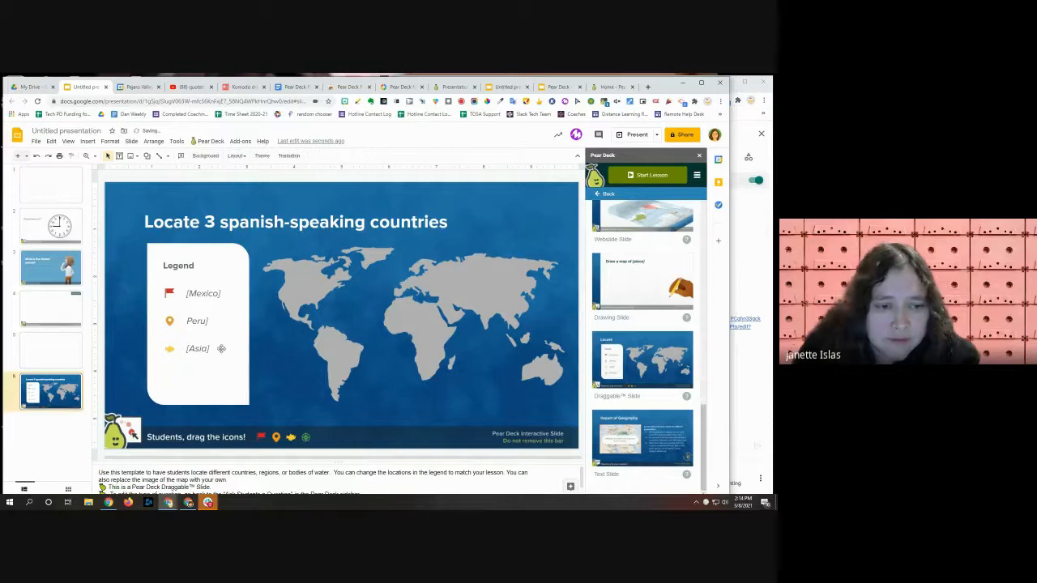
{"action": "left_click", "coordinate": [202, 350]}
{"action": "left_click_drag", "start_coordinate": [212, 350], "coordinate": [186, 350]}
{"action": "key", "text": "BackSpace"}
{"action": "left_click", "coordinate": [170, 349]}
{"action": "key", "text": "Delete"}
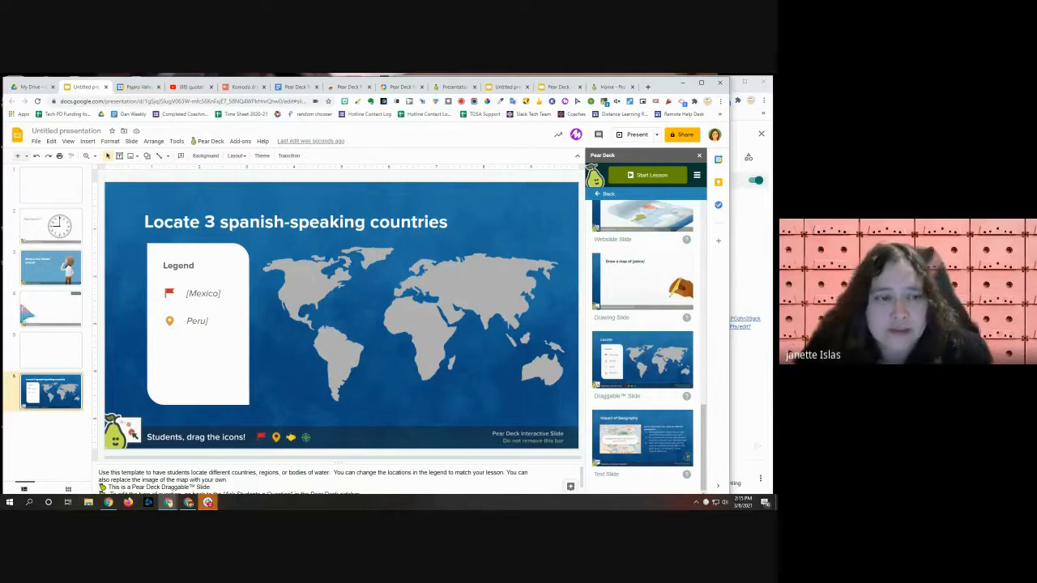
Step: Move the blank slide below the map slide and insert the word-bank diagram labelling Drawing slide from the Example Questions templates
{"action": "left_click", "coordinate": [69, 355]}
{"action": "left_click_drag", "start_coordinate": [73, 360], "coordinate": [53, 405]}
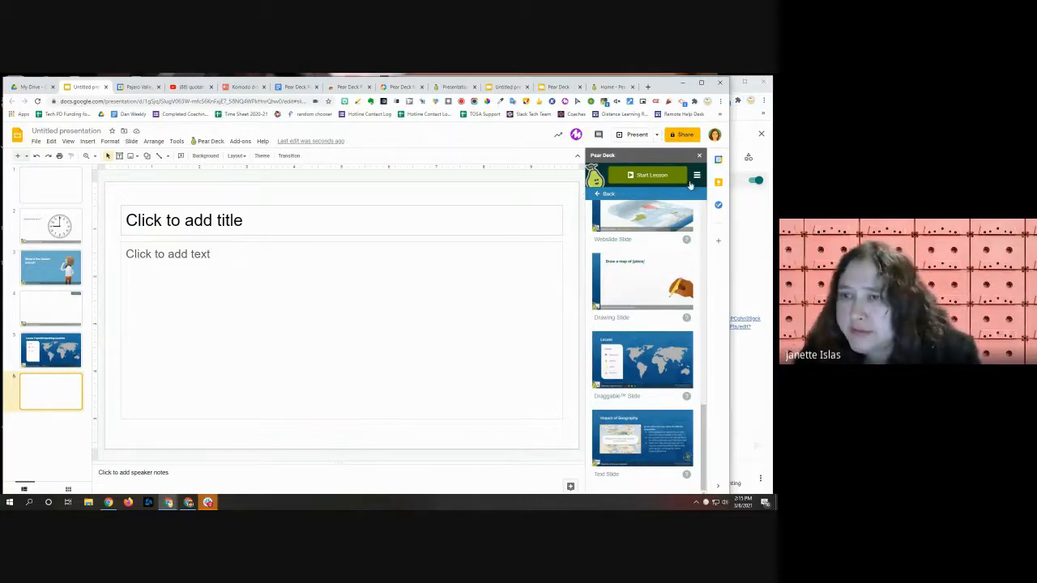
{"action": "scroll", "coordinate": [661, 234], "scroll_direction": "up", "scroll_amount": 10}
{"action": "scroll", "coordinate": [661, 234], "scroll_direction": "up", "scroll_amount": 2}
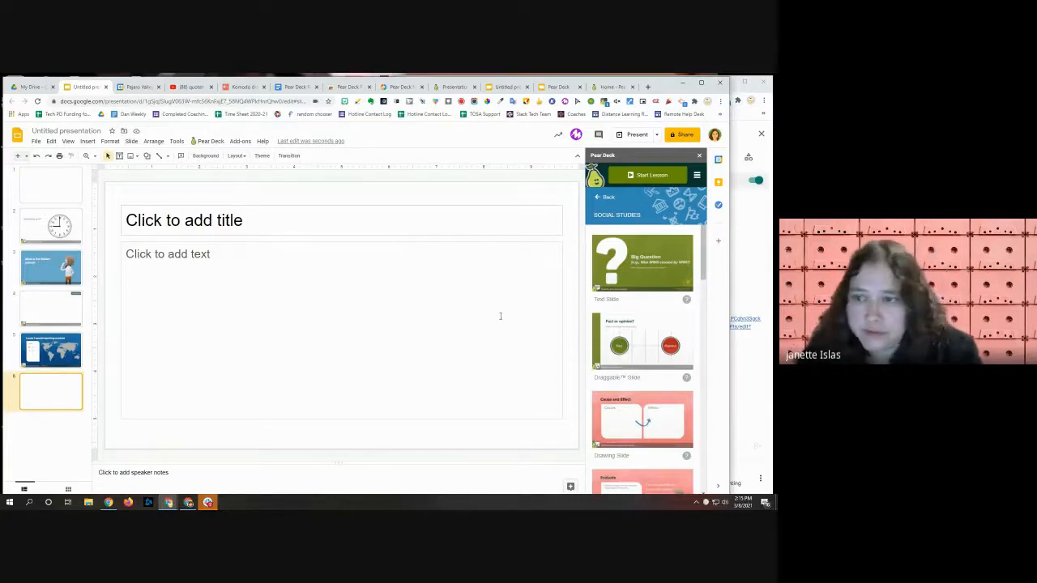
{"action": "left_click", "coordinate": [603, 198]}
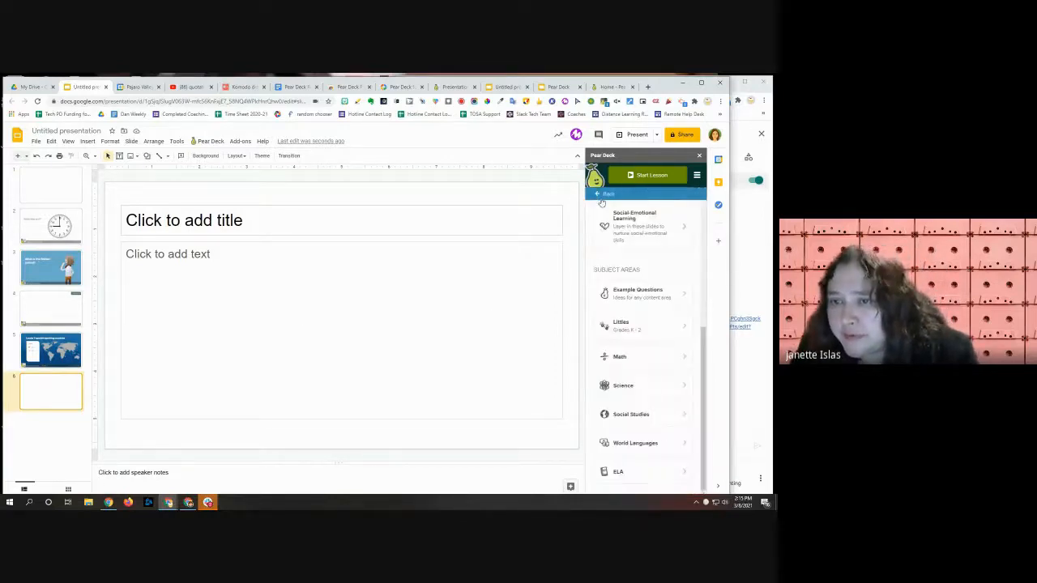
{"action": "scroll", "coordinate": [655, 290], "scroll_direction": "up", "scroll_amount": 5}
{"action": "scroll", "coordinate": [641, 395], "scroll_direction": "down", "scroll_amount": 5}
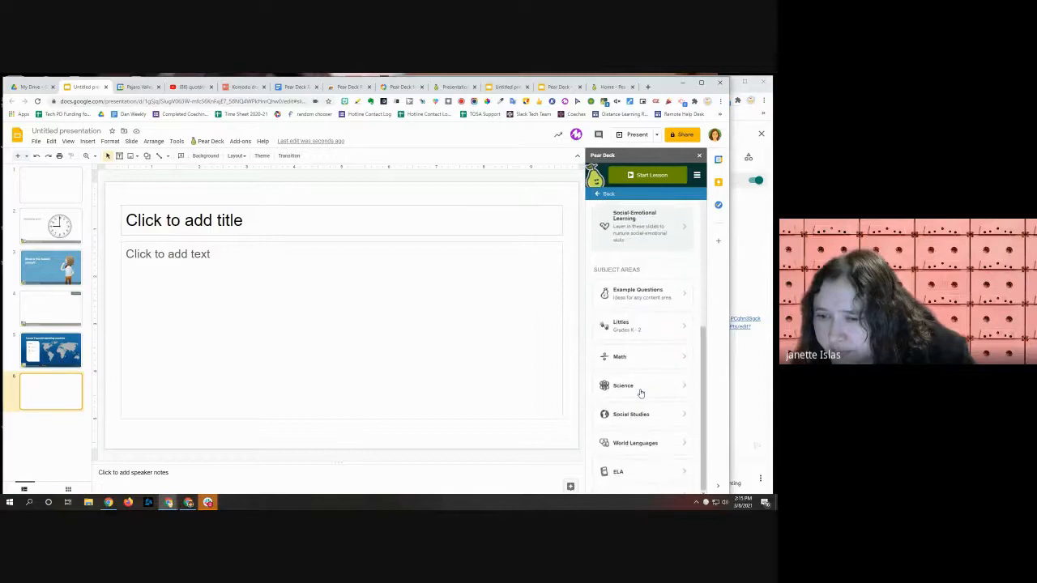
{"action": "left_click", "coordinate": [676, 301]}
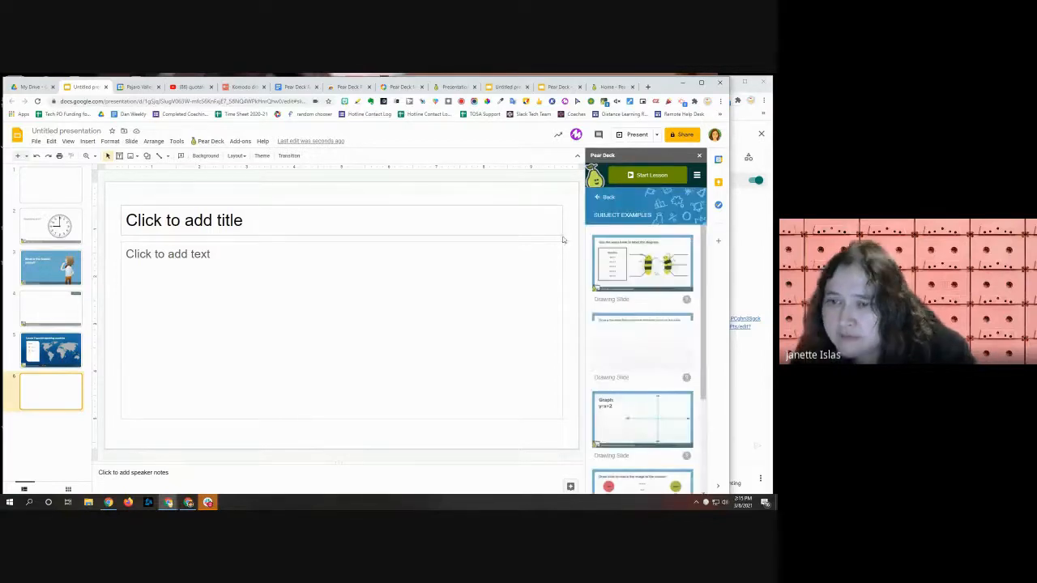
{"action": "scroll", "coordinate": [653, 300], "scroll_direction": "down", "scroll_amount": 1}
{"action": "scroll", "coordinate": [640, 276], "scroll_direction": "up", "scroll_amount": 1}
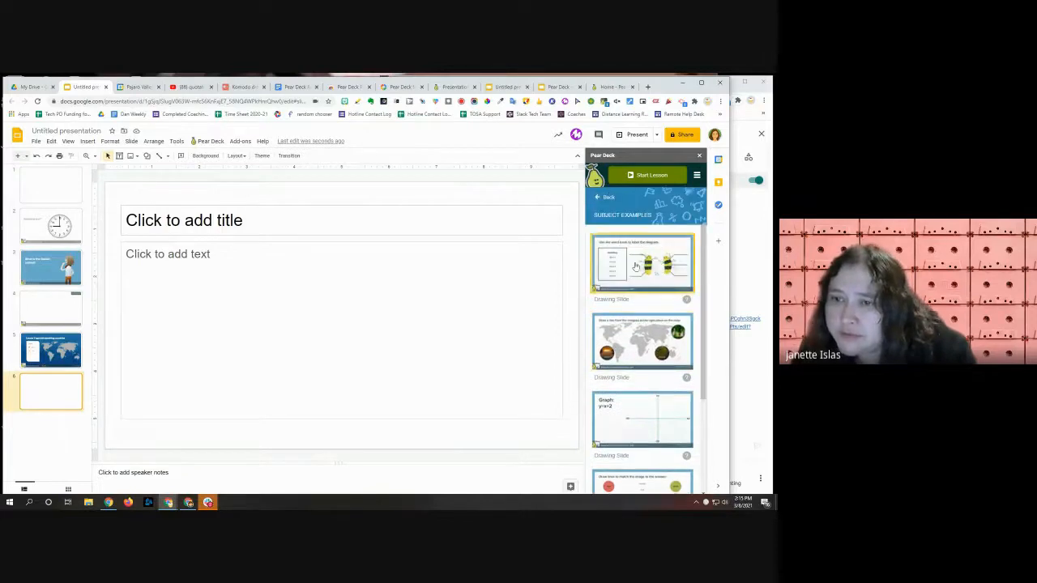
{"action": "left_click", "coordinate": [629, 269]}
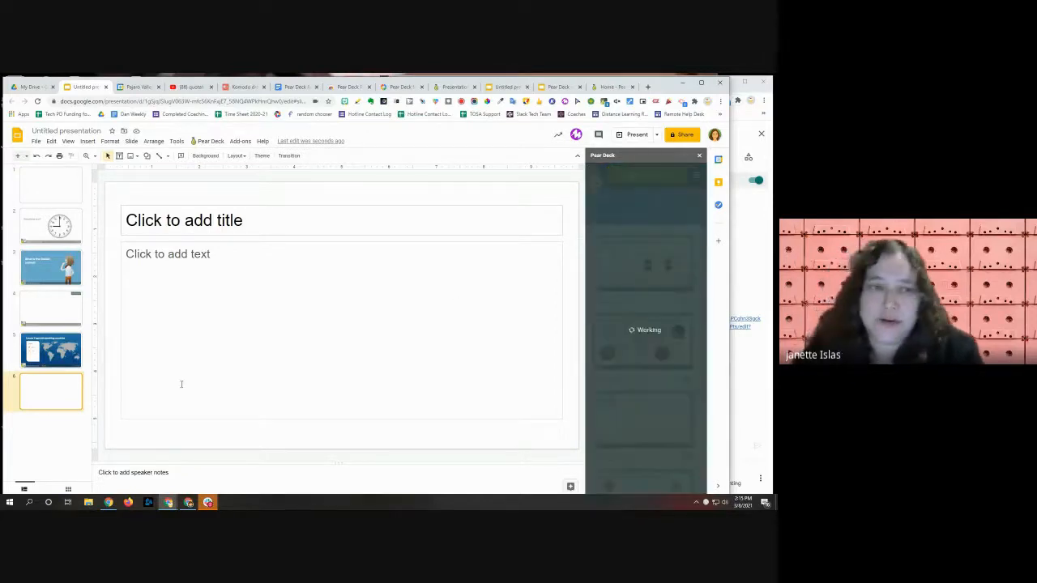
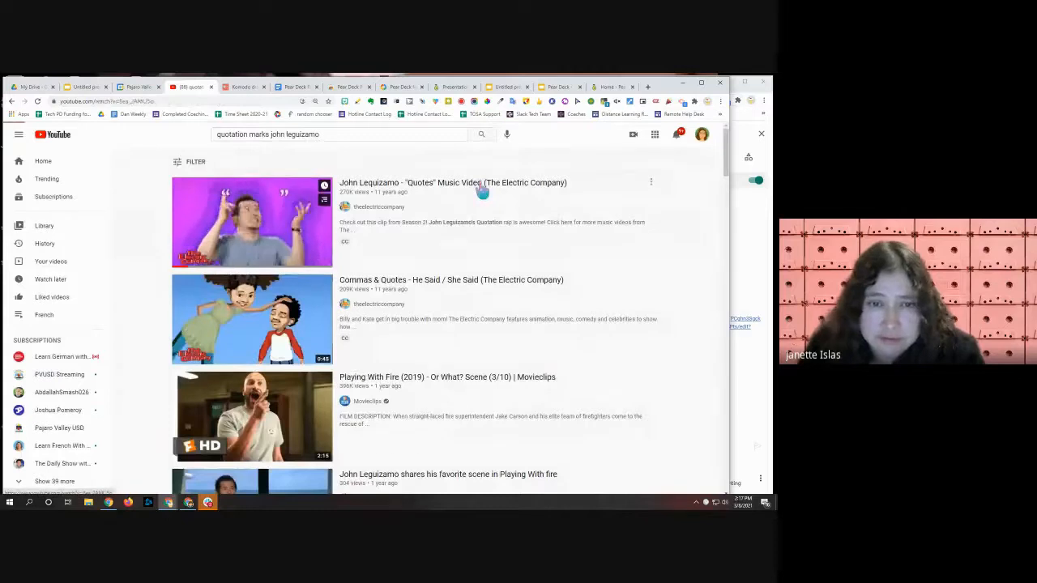
Step: Pause the "Quotes" music video by The Electric Company on YouTube and copy its embed code
{"action": "left_click", "coordinate": [35, 427]}
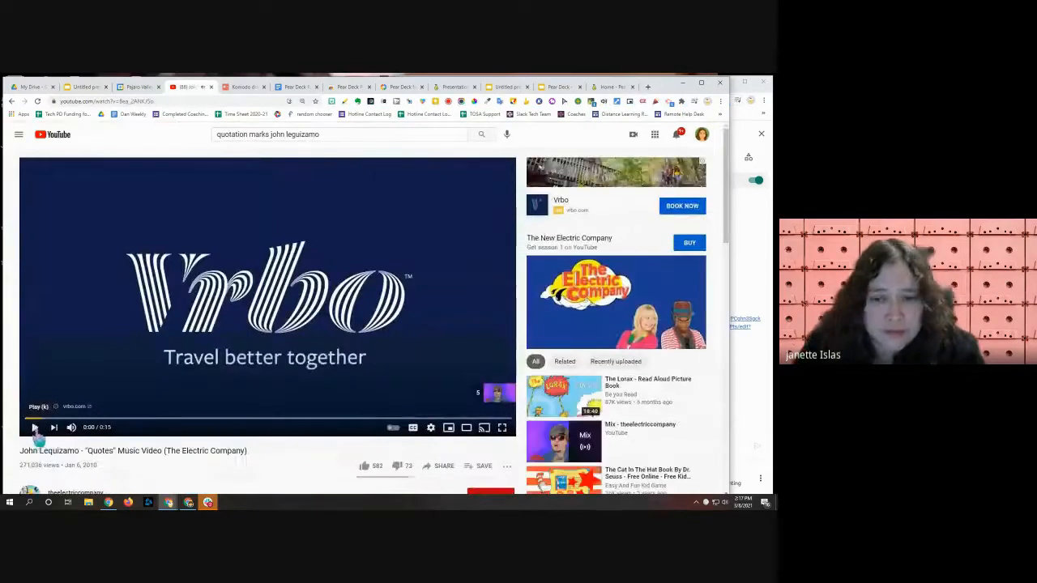
{"action": "scroll", "coordinate": [466, 340], "scroll_direction": "down", "scroll_amount": 3}
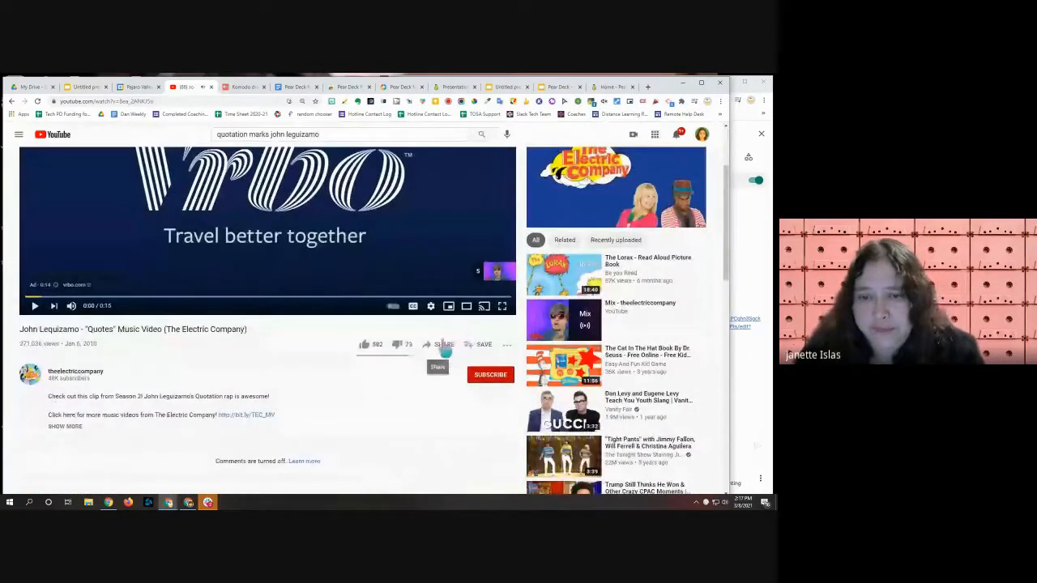
{"action": "left_click", "coordinate": [444, 347]}
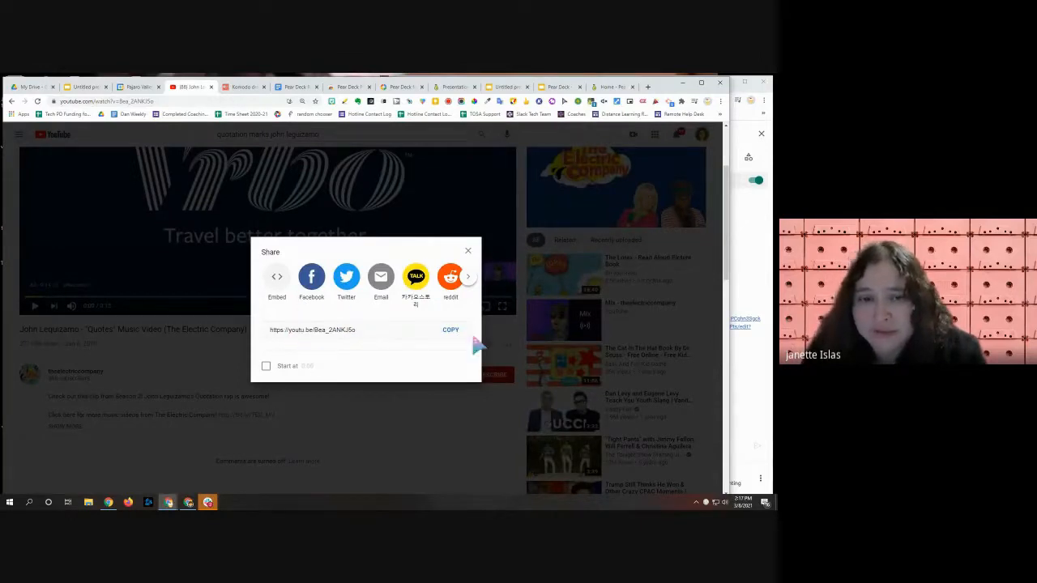
{"action": "left_click", "coordinate": [278, 281]}
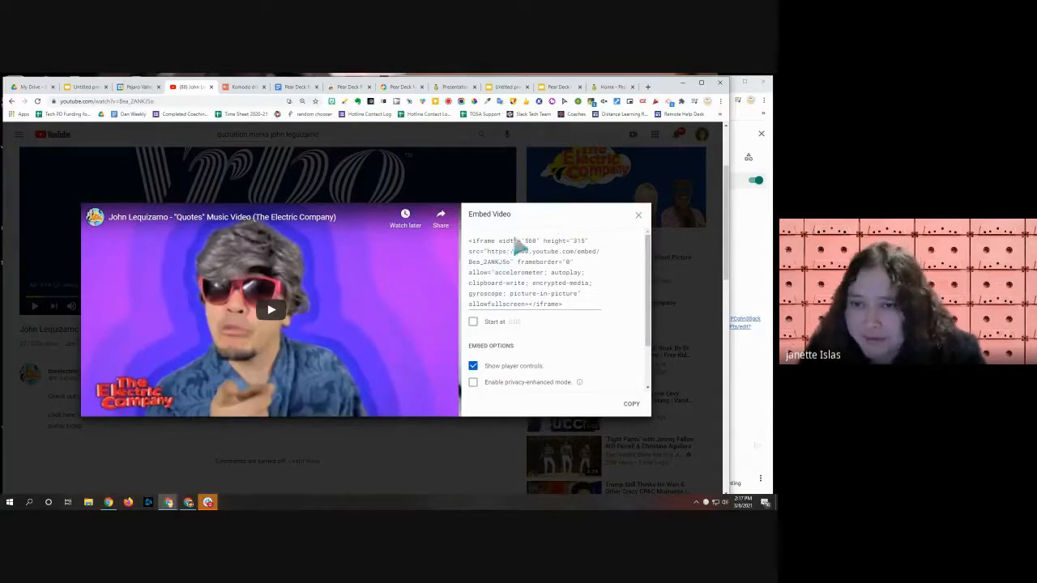
{"action": "left_click", "coordinate": [489, 254]}
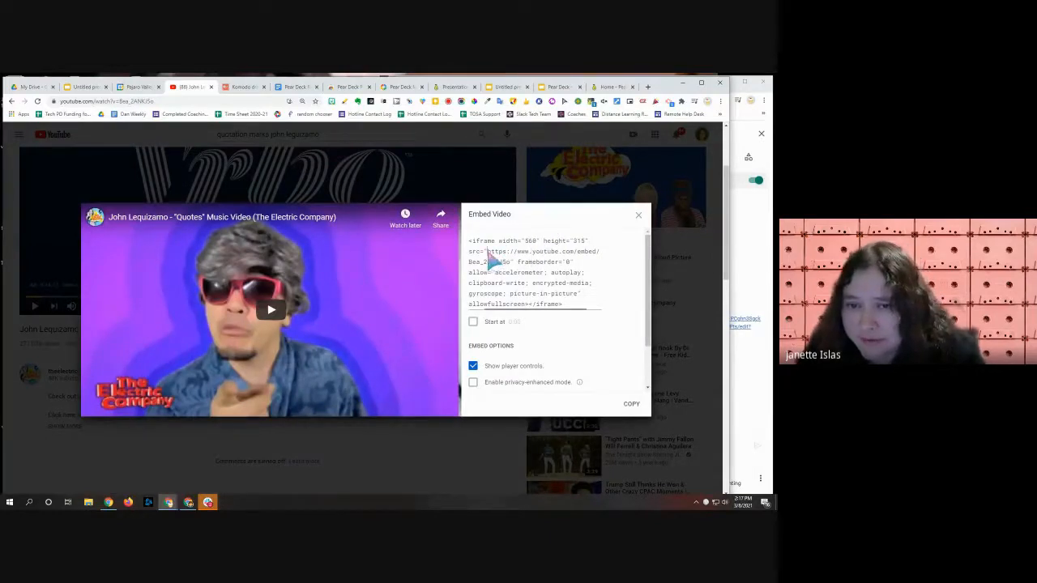
{"action": "left_click_drag", "start_coordinate": [489, 253], "coordinate": [512, 276]}
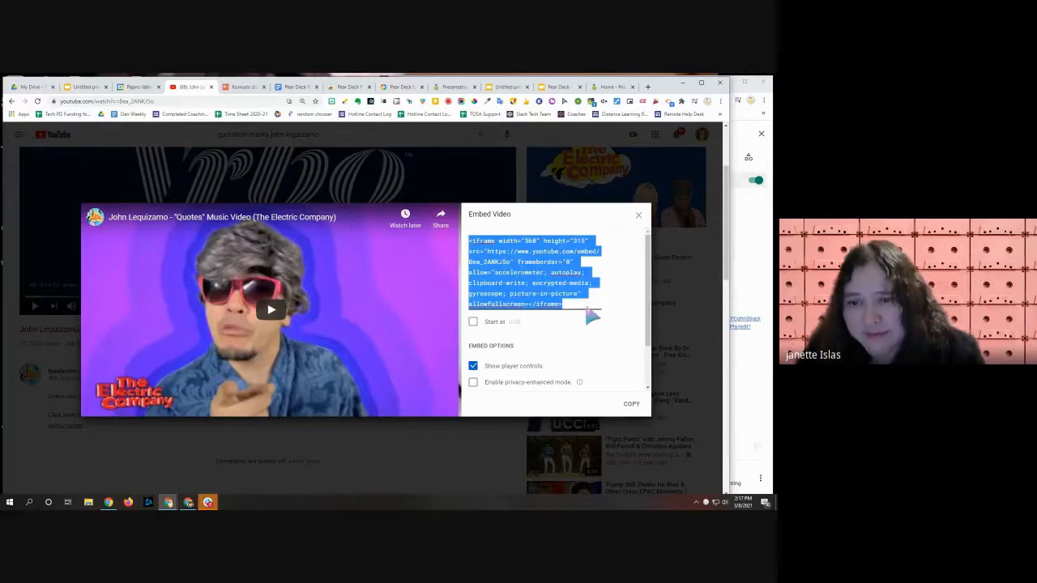
{"action": "left_click", "coordinate": [603, 226]}
{"action": "left_click_drag", "start_coordinate": [486, 252], "coordinate": [513, 274]}
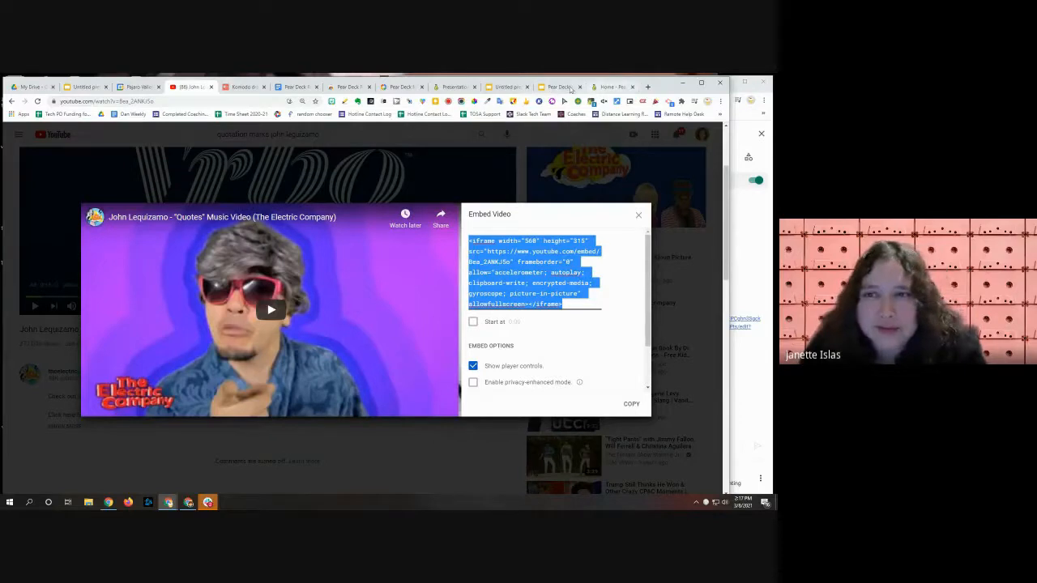
Step: Return to the presentation, paste the embed code as the Website question's address and delete everything preceding the link
{"action": "left_click", "coordinate": [87, 91]}
{"action": "left_click", "coordinate": [276, 267]}
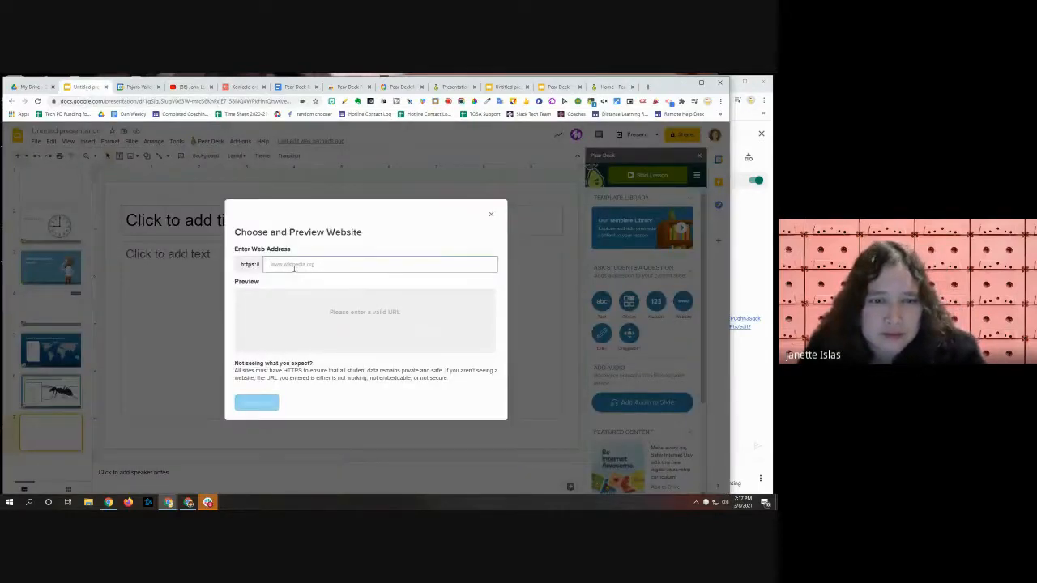
{"action": "key", "text": "ctrl+v"}
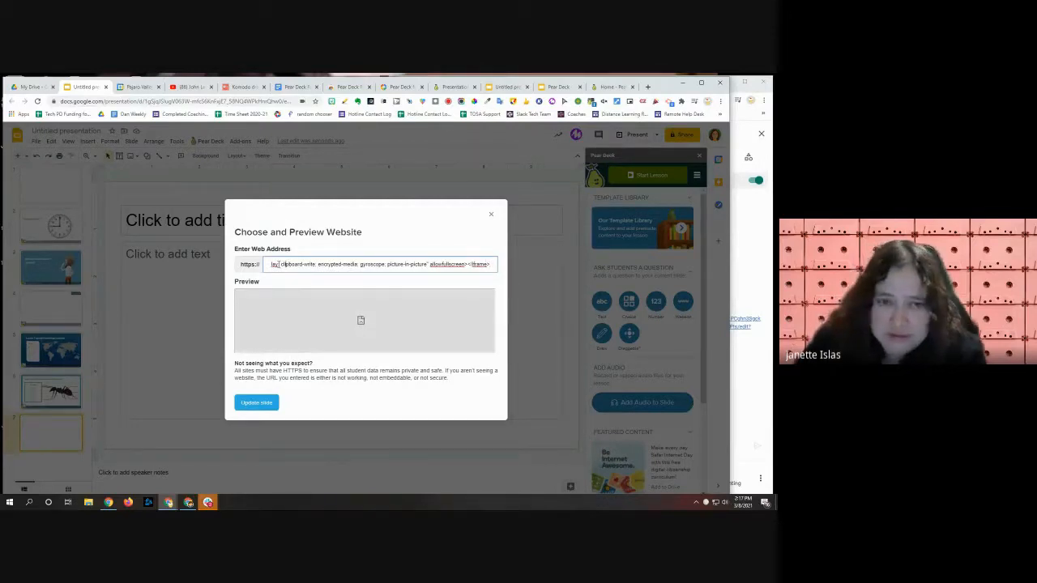
{"action": "left_click_drag", "start_coordinate": [276, 264], "coordinate": [276, 264]}
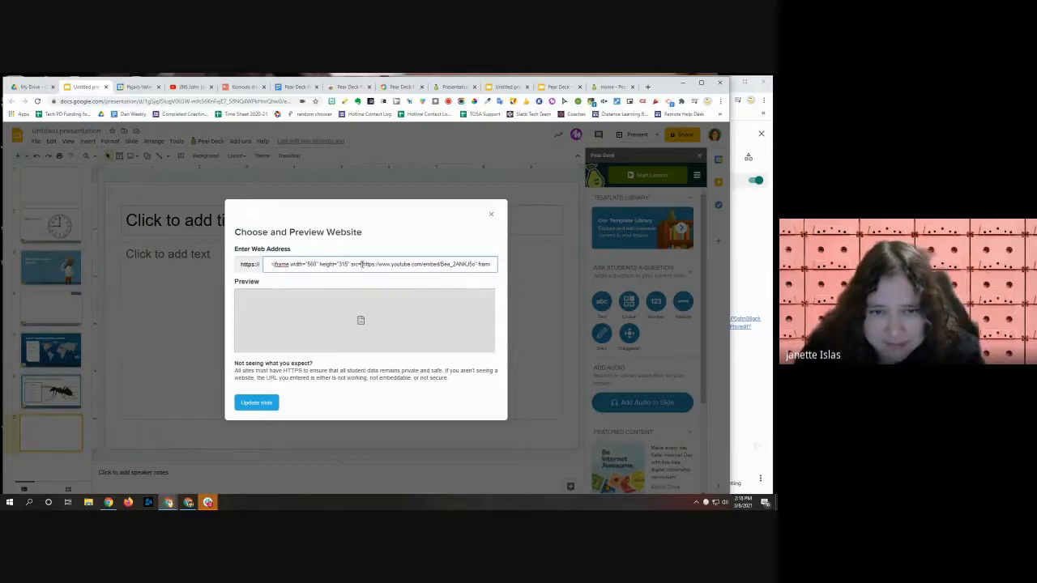
{"action": "left_click_drag", "start_coordinate": [362, 264], "coordinate": [190, 266]}
{"action": "key", "text": "BackSpace"}
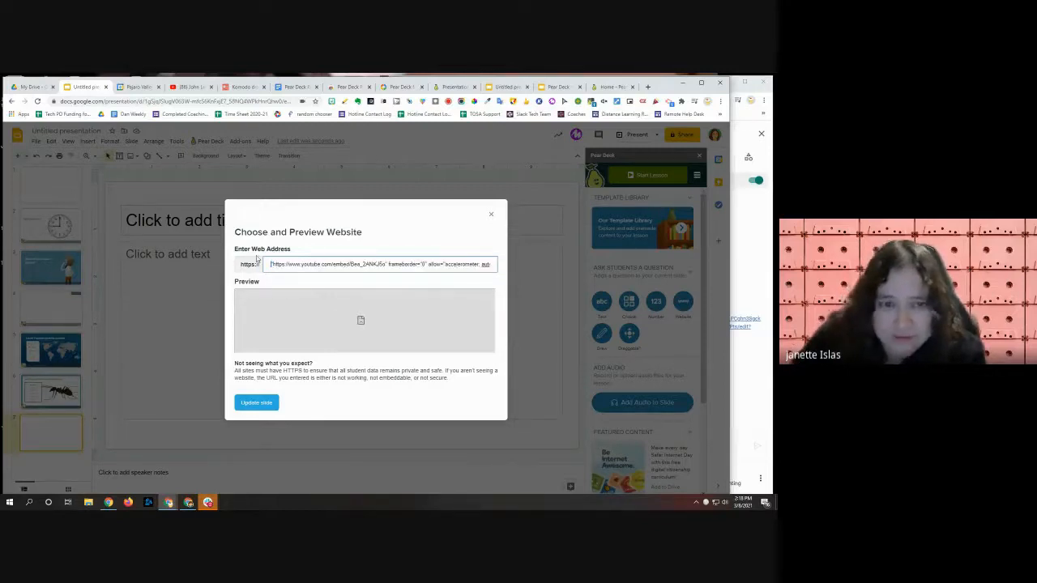
{"action": "key", "text": "End"}
{"action": "key", "text": "BackSpace"}
{"action": "key", "text": "BackSpace"}
{"action": "key", "text": "BackSpace"}
{"action": "key", "text": "BackSpace"}
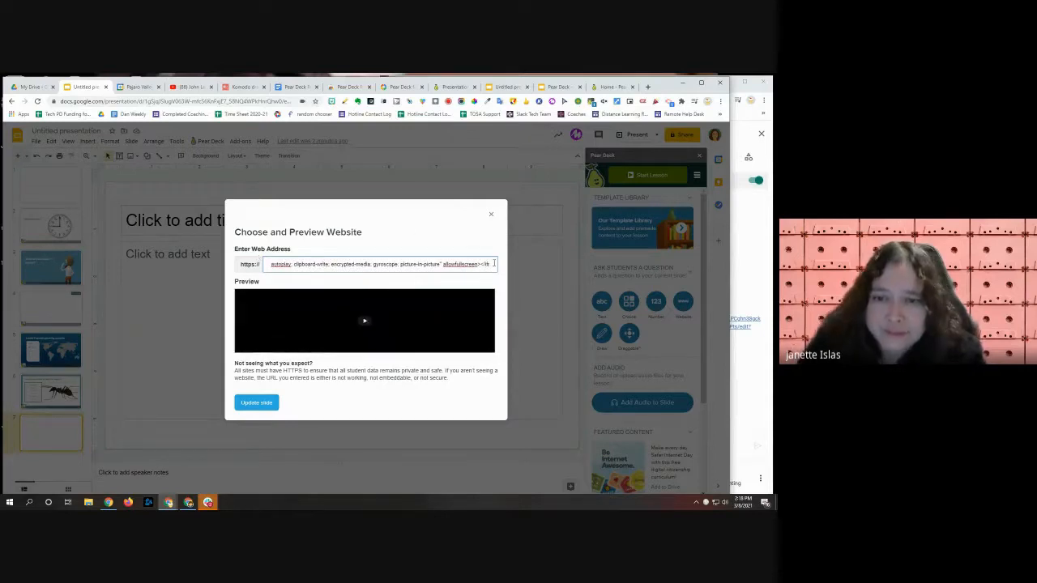
{"action": "left_click_drag", "start_coordinate": [493, 263], "coordinate": [364, 271]}
{"action": "key", "text": "BackSpace"}
{"action": "key", "text": "BackSpace"}
{"action": "key", "text": "BackSpace"}
{"action": "key", "text": "BackSpace"}
{"action": "key", "text": "BackSpace"}
{"action": "key", "text": "BackSpace"}
{"action": "key", "text": "BackSpace"}
{"action": "key", "text": "BackSpace"}
{"action": "key", "text": "BackSpace"}
{"action": "key", "text": "BackSpace"}
{"action": "key", "text": "BackSpace"}
{"action": "key", "text": "BackSpace"}
{"action": "key", "text": "BackSpace"}
{"action": "key", "text": "BackSpace"}
{"action": "key", "text": "BackSpace"}
{"action": "key", "text": "BackSpace"}
{"action": "key", "text": "BackSpace"}
{"action": "key", "text": "BackSpace"}
{"action": "key", "text": "BackSpace"}
{"action": "key", "text": "BackSpace"}
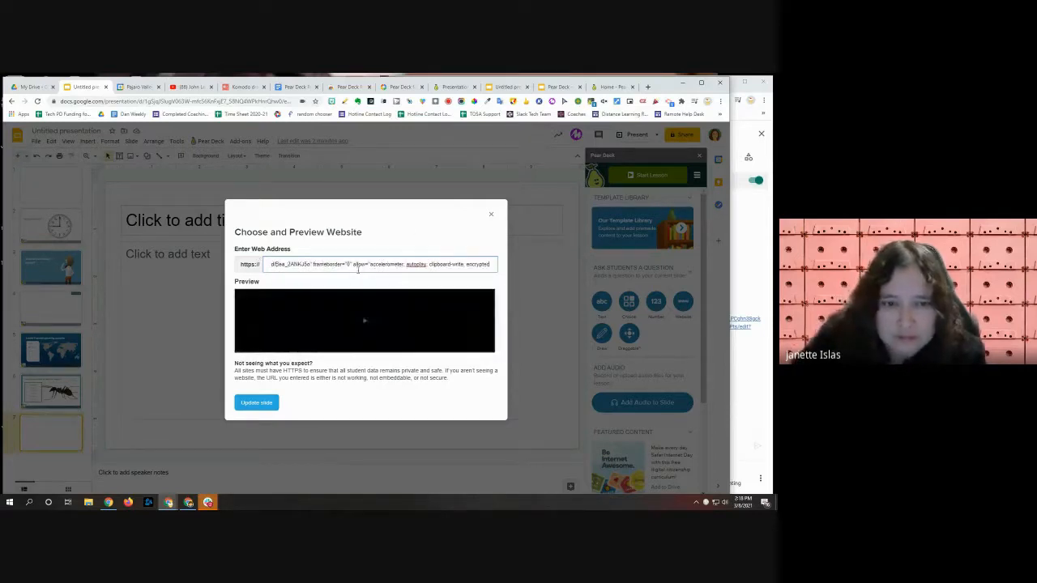
{"action": "key", "text": "BackSpace"}
{"action": "key", "text": "BackSpace"}
{"action": "key", "text": "BackSpace"}
{"action": "key", "text": "BackSpace"}
{"action": "key", "text": "BackSpace"}
{"action": "key", "text": "BackSpace"}
{"action": "key", "text": "BackSpace"}
{"action": "key", "text": "BackSpace"}
{"action": "key", "text": "BackSpace"}
{"action": "key", "text": "BackSpace"}
{"action": "key", "text": "BackSpace"}
{"action": "key", "text": "BackSpace"}
{"action": "key", "text": "BackSpace"}
{"action": "key", "text": "BackSpace"}
{"action": "key", "text": "BackSpace"}
{"action": "key", "text": "BackSpace"}
{"action": "key", "text": "BackSpace"}
{"action": "key", "text": "BackSpace"}
{"action": "key", "text": "BackSpace"}
{"action": "key", "text": "BackSpace"}
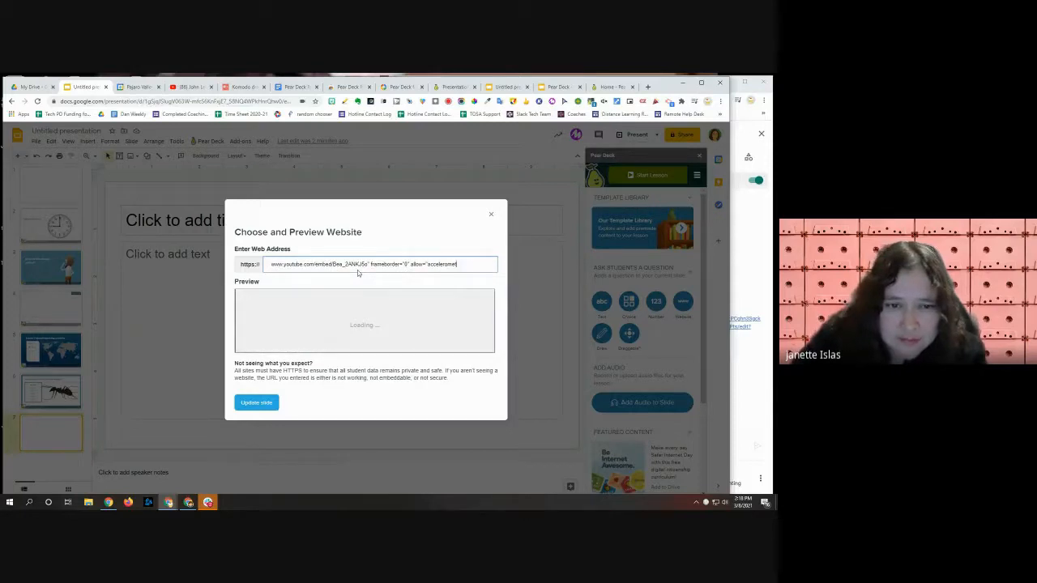
{"action": "key", "text": "BackSpace"}
{"action": "key", "text": "BackSpace"}
{"action": "key", "text": "BackSpace"}
{"action": "key", "text": "BackSpace"}
{"action": "key", "text": "BackSpace"}
{"action": "key", "text": "BackSpace"}
{"action": "key", "text": "BackSpace"}
{"action": "key", "text": "BackSpace"}
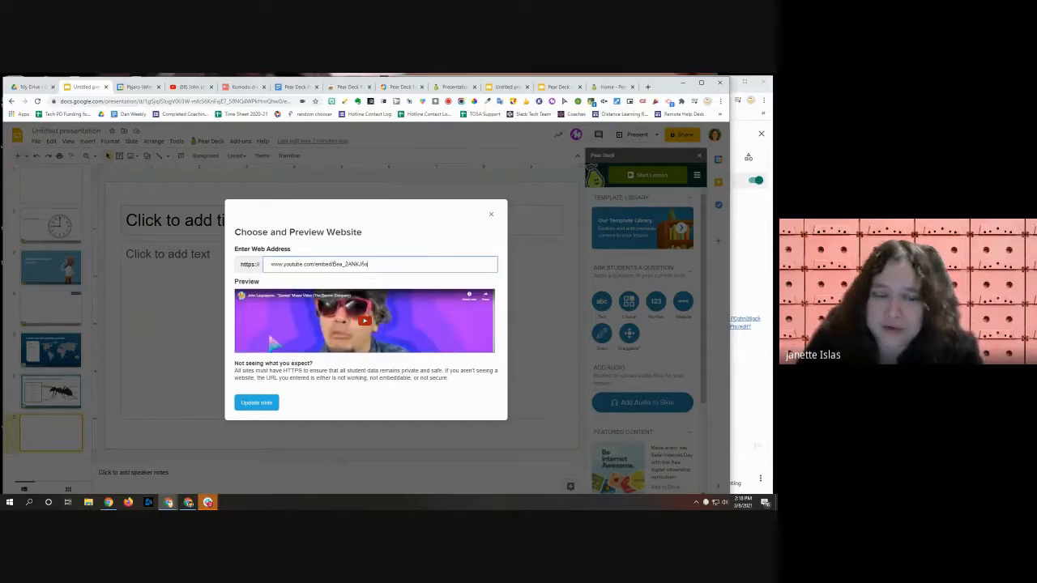
{"action": "left_click", "coordinate": [253, 403]}
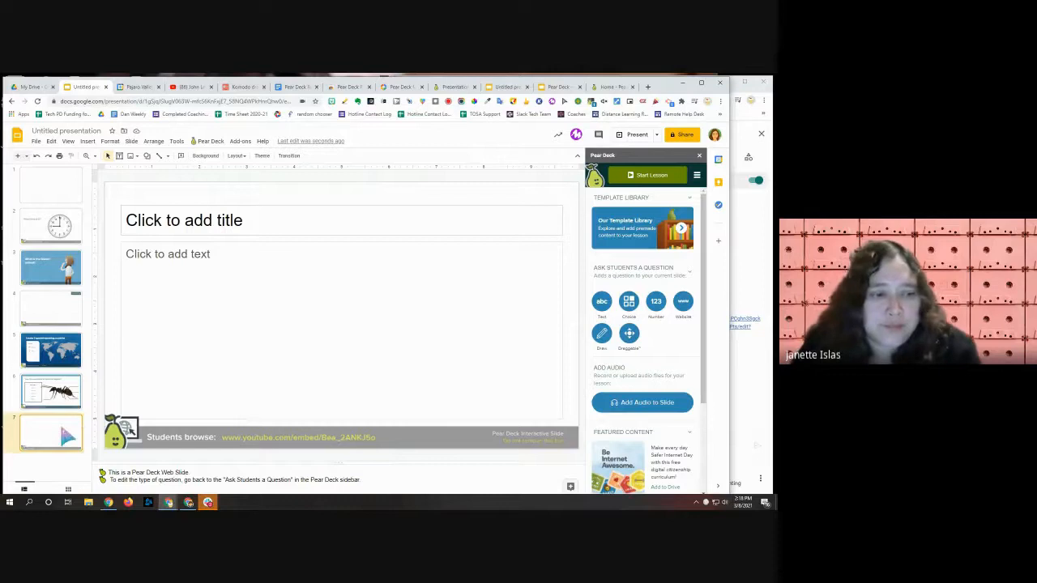
Step: Add a blank eighth slide, open the Draggable question's options for it and browse the available icon categories
{"action": "left_click", "coordinate": [19, 159]}
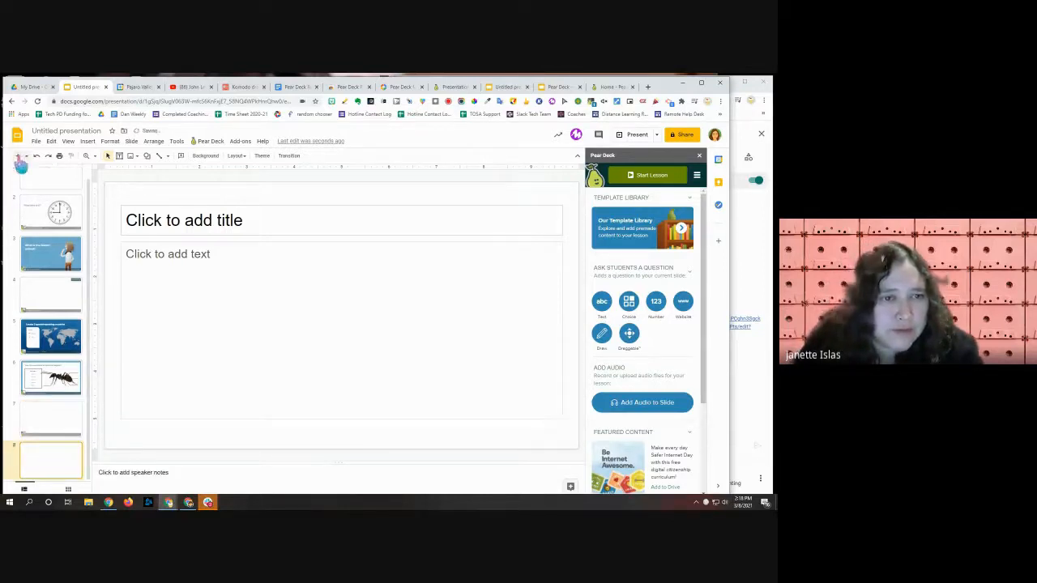
{"action": "left_click", "coordinate": [629, 333]}
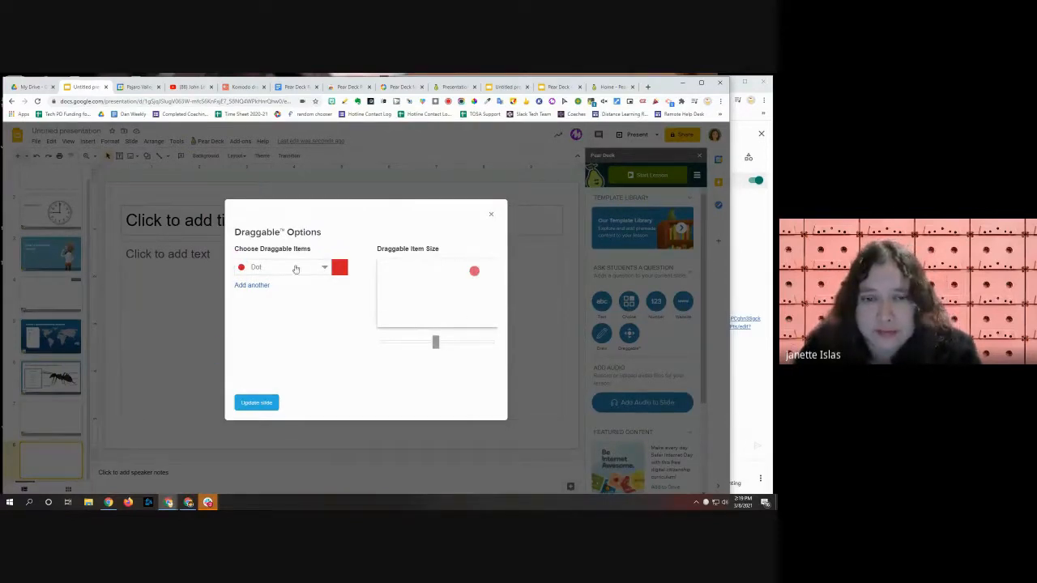
{"action": "left_click", "coordinate": [325, 271]}
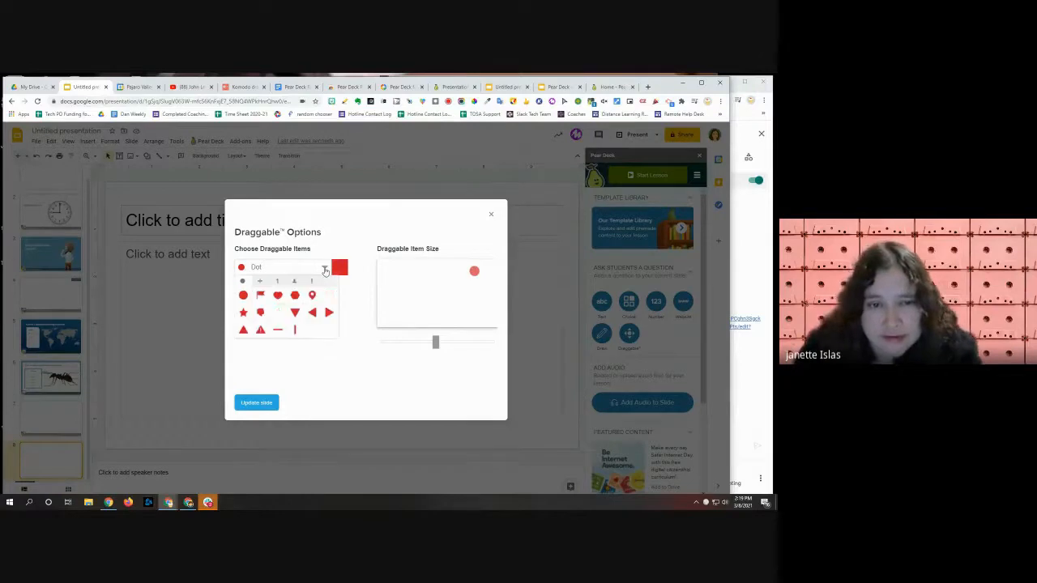
{"action": "left_click", "coordinate": [260, 282]}
{"action": "left_click", "coordinate": [277, 281]}
{"action": "left_click", "coordinate": [295, 282]}
{"action": "left_click", "coordinate": [312, 281]}
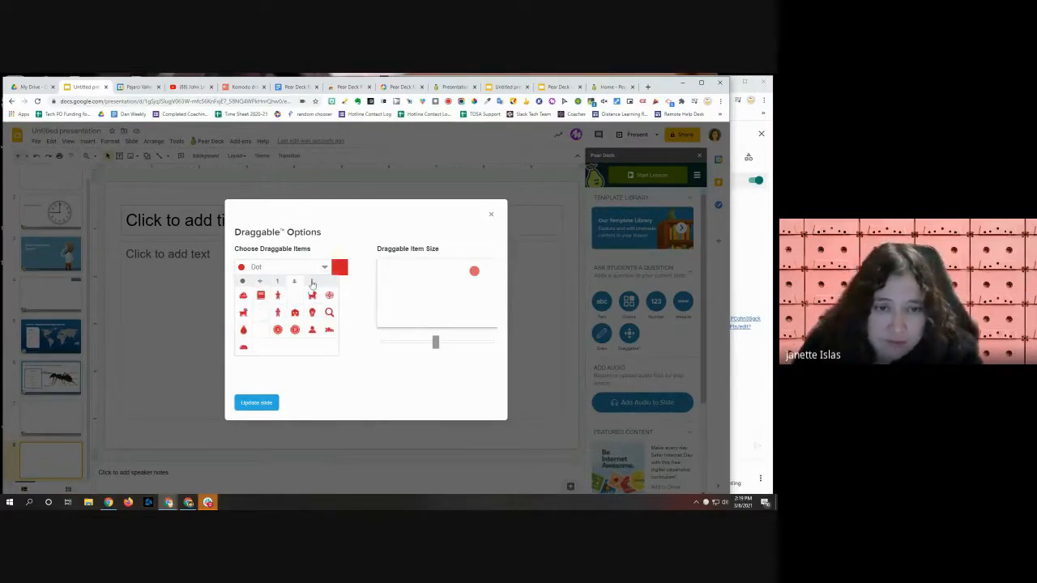
{"action": "left_click", "coordinate": [243, 281]}
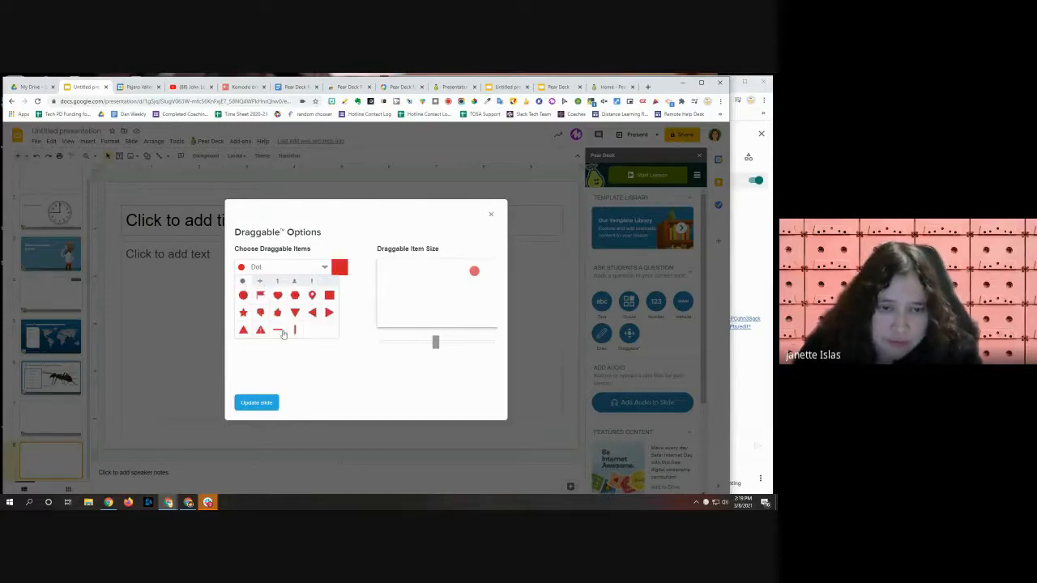
Step: Choose the red Flag as the first draggable item and add a second item
{"action": "left_click", "coordinate": [260, 295]}
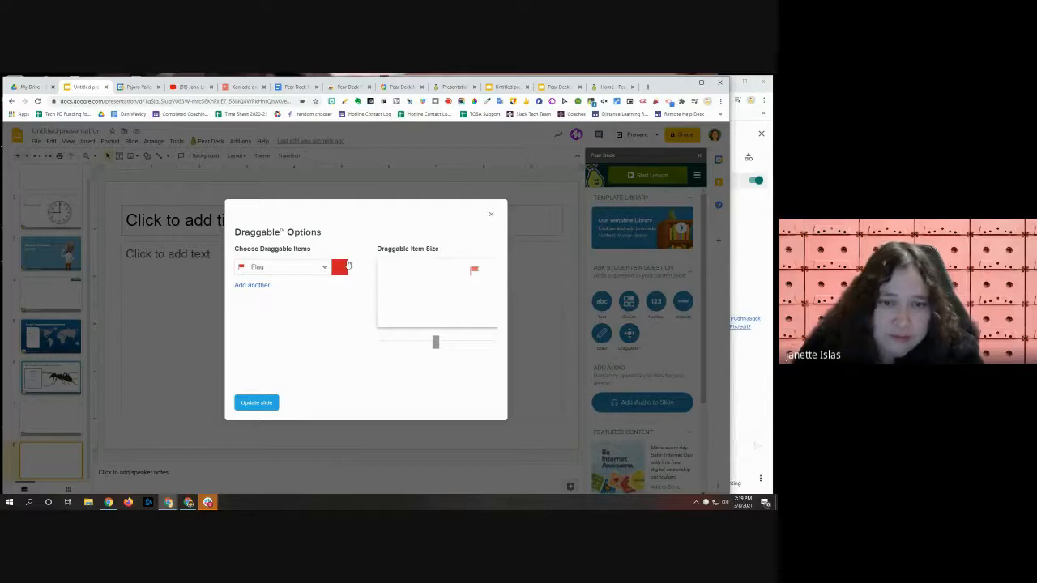
{"action": "left_click", "coordinate": [325, 270]}
{"action": "left_click", "coordinate": [263, 298]}
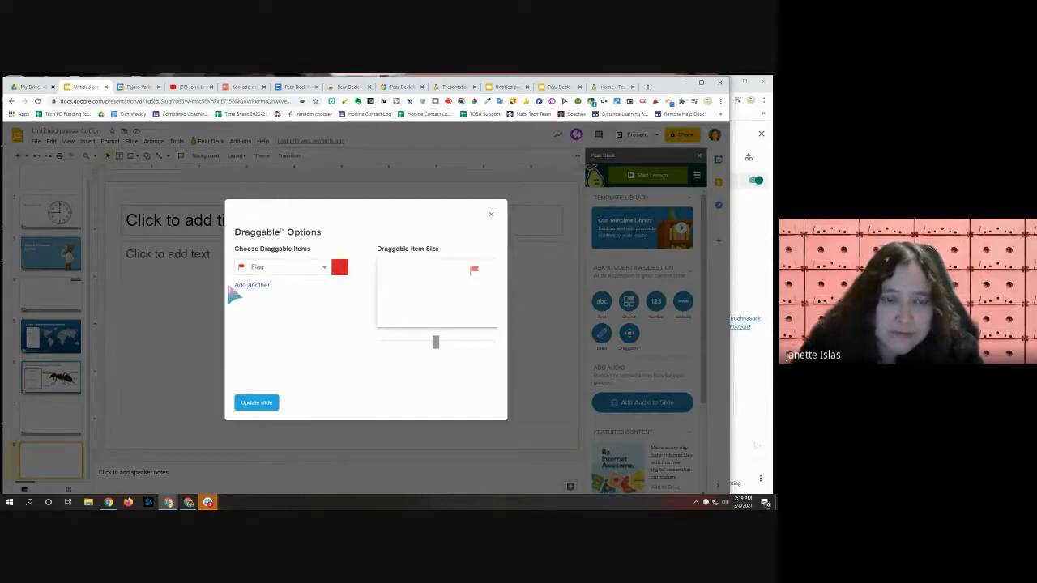
{"action": "left_click", "coordinate": [253, 285]}
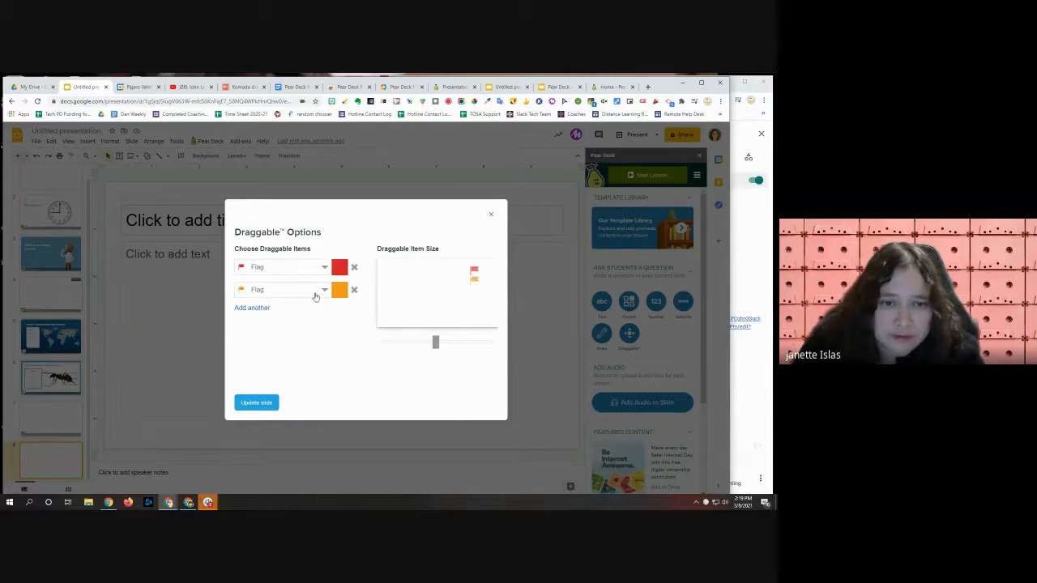
Step: Add a third Flag as a draggable item, recolour the second flag light blue and update the slide
{"action": "left_click", "coordinate": [252, 308]}
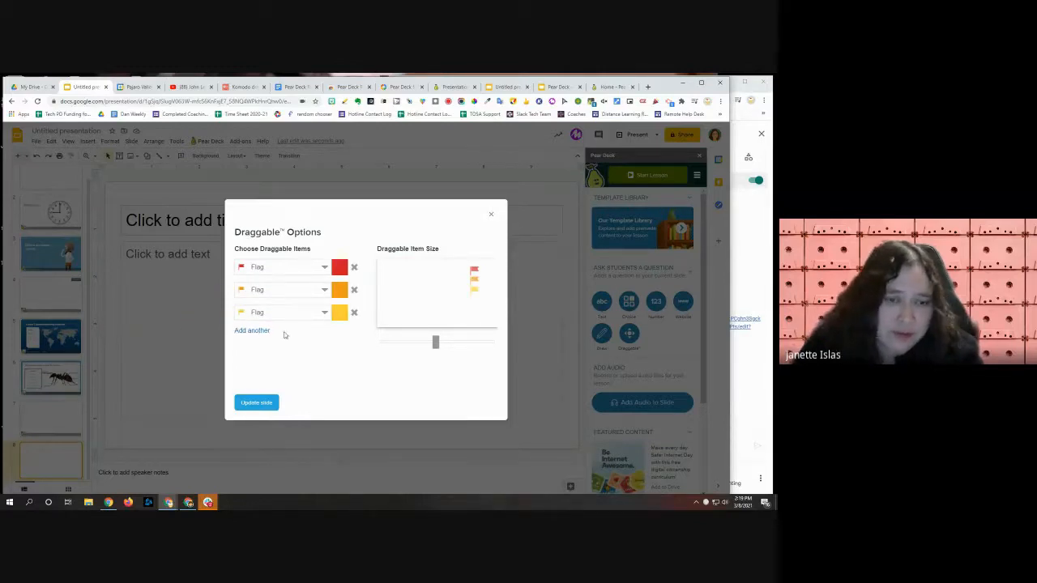
{"action": "left_click", "coordinate": [340, 290]}
{"action": "left_click", "coordinate": [354, 308]}
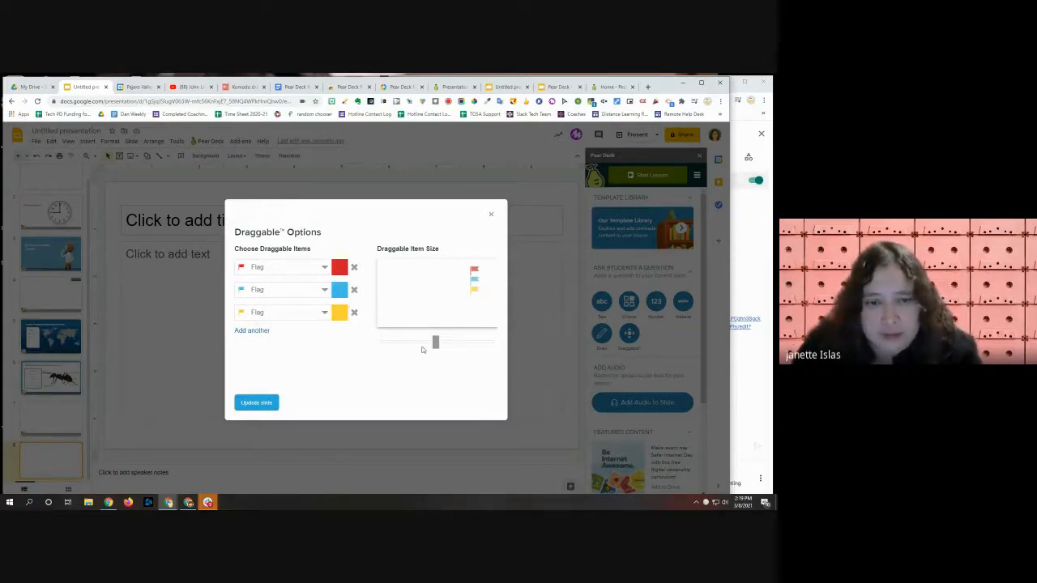
{"action": "left_click", "coordinate": [267, 406]}
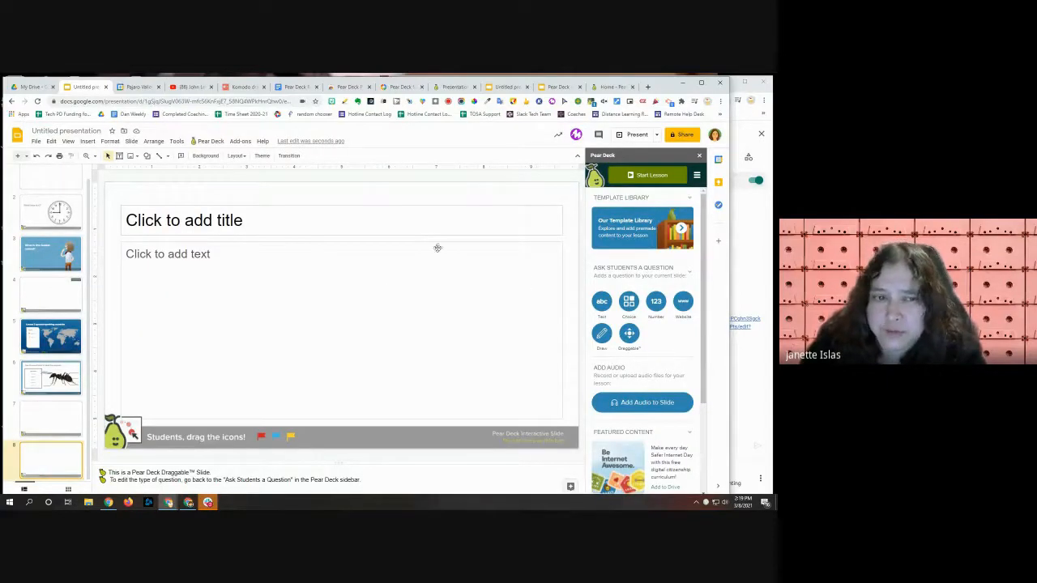
Step: Open the web image search for the eighth slide and replace the previous search with "map of united states"
{"action": "left_click", "coordinate": [179, 270]}
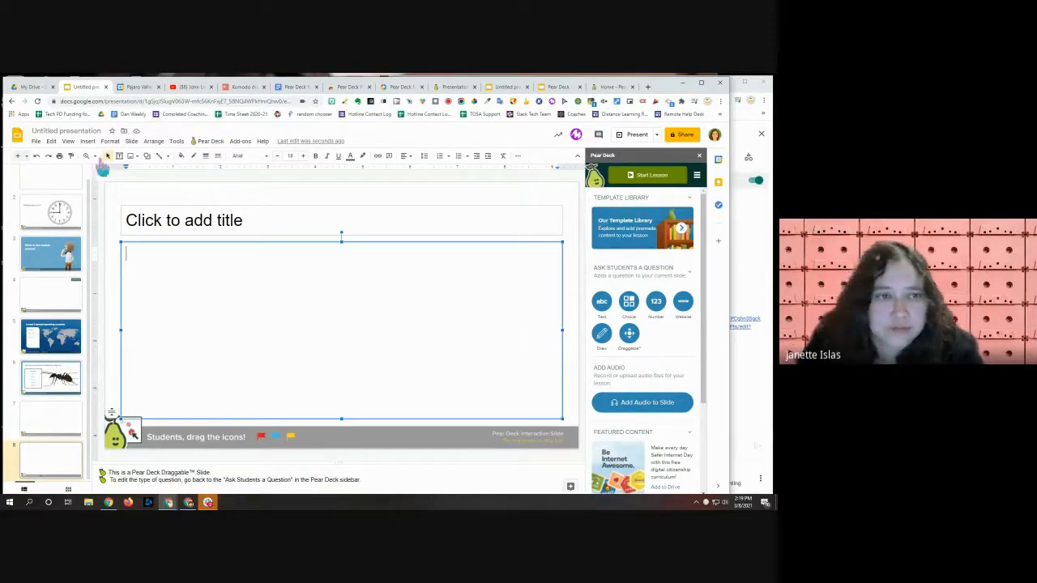
{"action": "left_click", "coordinate": [89, 143]}
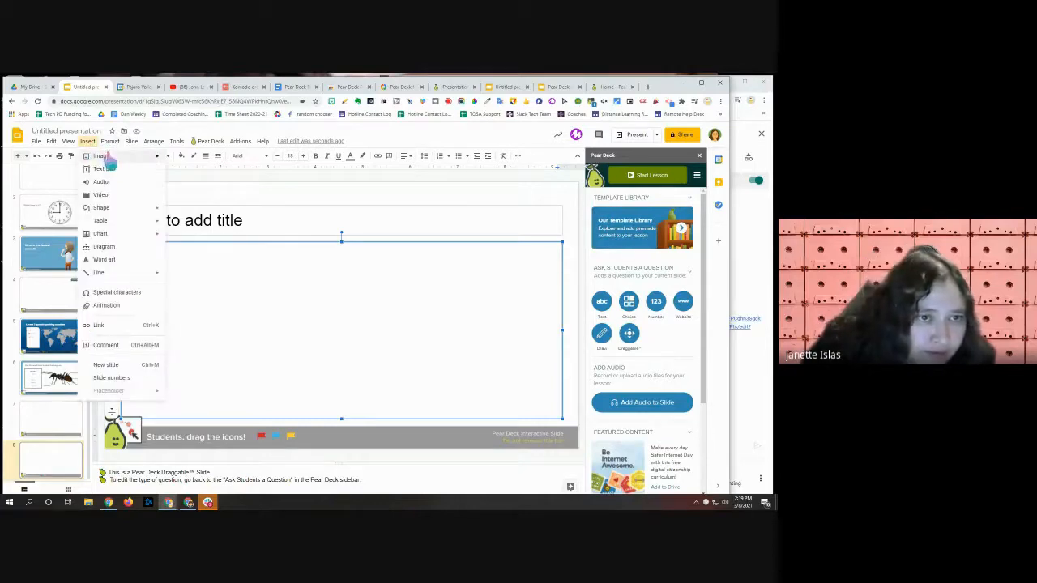
{"action": "mouse_move", "coordinate": [143, 161]}
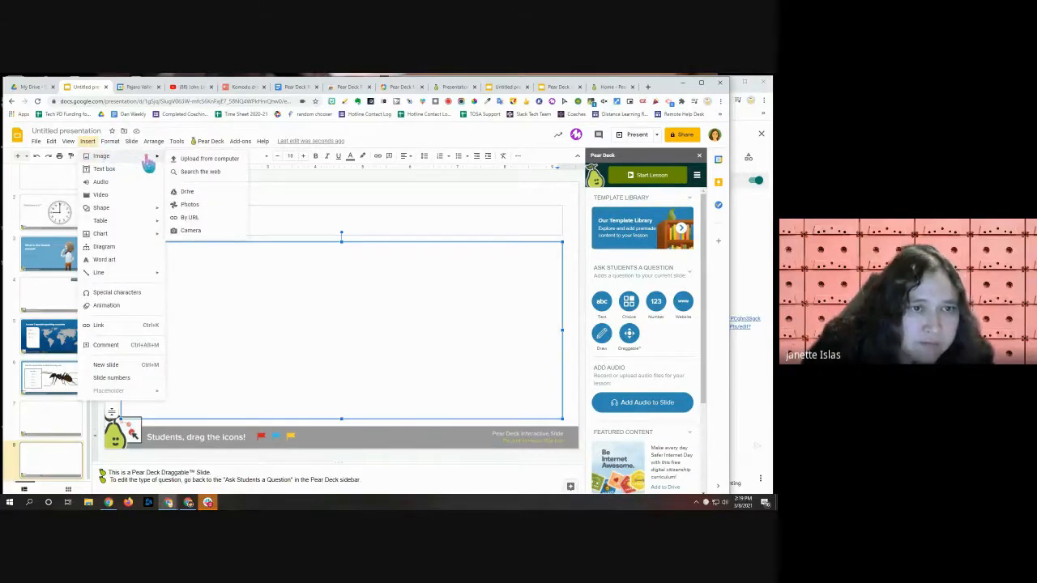
{"action": "left_click", "coordinate": [209, 173]}
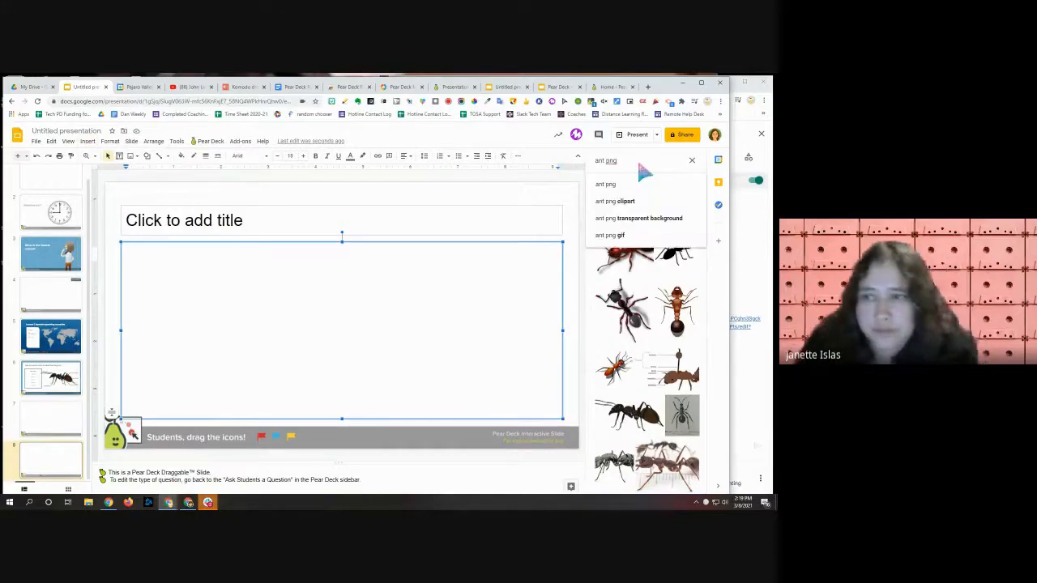
{"action": "key", "text": "BackSpace"}
{"action": "key", "text": "BackSpace"}
{"action": "key", "text": "BackSpace"}
{"action": "key", "text": "BackSpace"}
{"action": "key", "text": "BackSpace"}
{"action": "key", "text": "BackSpace"}
{"action": "key", "text": "BackSpace"}
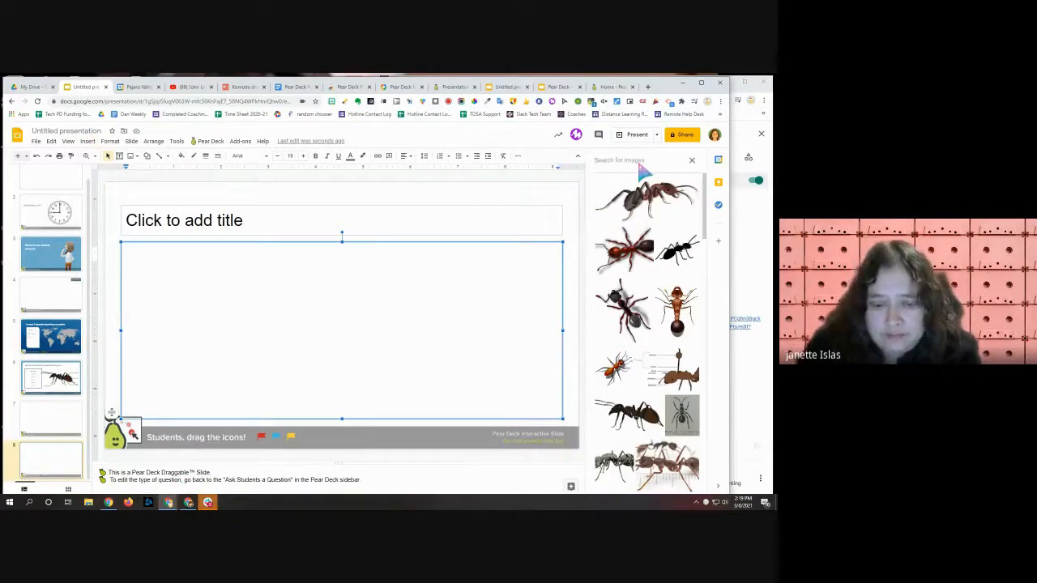
{"action": "type", "text": "map of united states"}
{"action": "key", "text": "Return"}
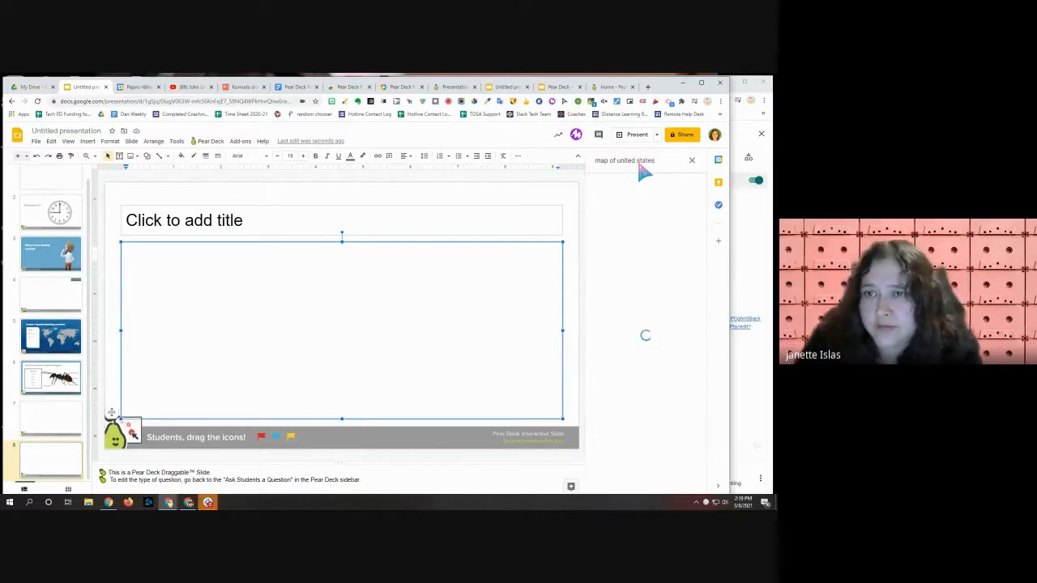
Step: Insert the coloured map with labelled states, reduce it to about two thirds of its size and move it above the Pear Deck bar
{"action": "left_click", "coordinate": [632, 243]}
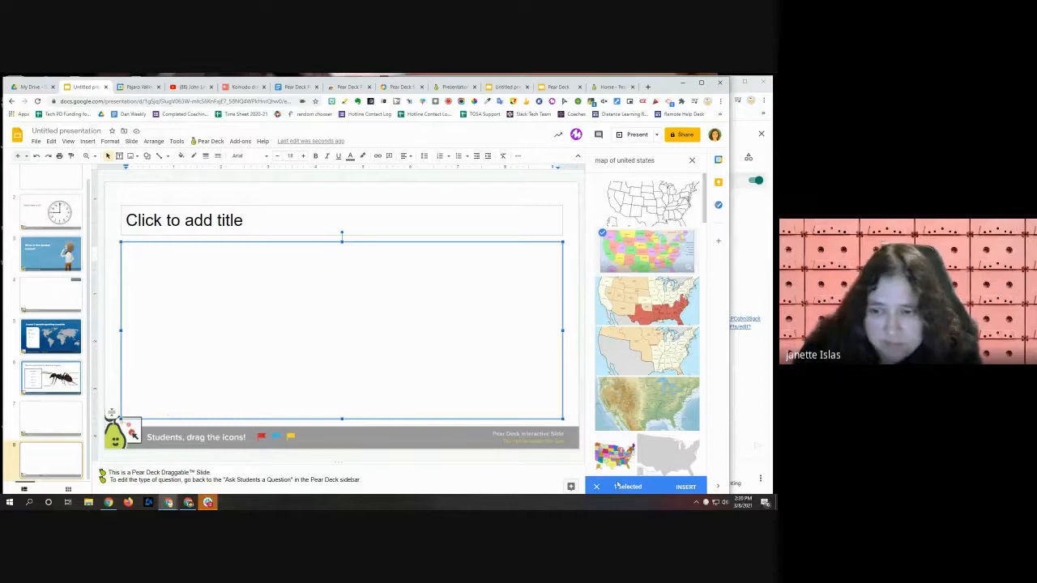
{"action": "left_click", "coordinate": [686, 487]}
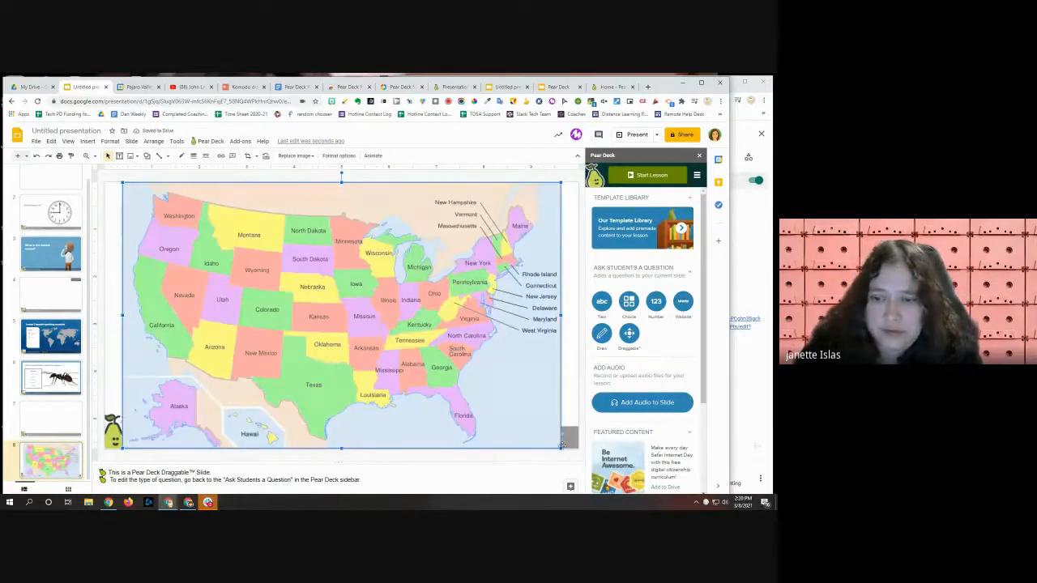
{"action": "left_click_drag", "start_coordinate": [560, 447], "coordinate": [418, 363]}
{"action": "left_click_drag", "start_coordinate": [348, 280], "coordinate": [364, 317]}
{"action": "left_click", "coordinate": [487, 298]}
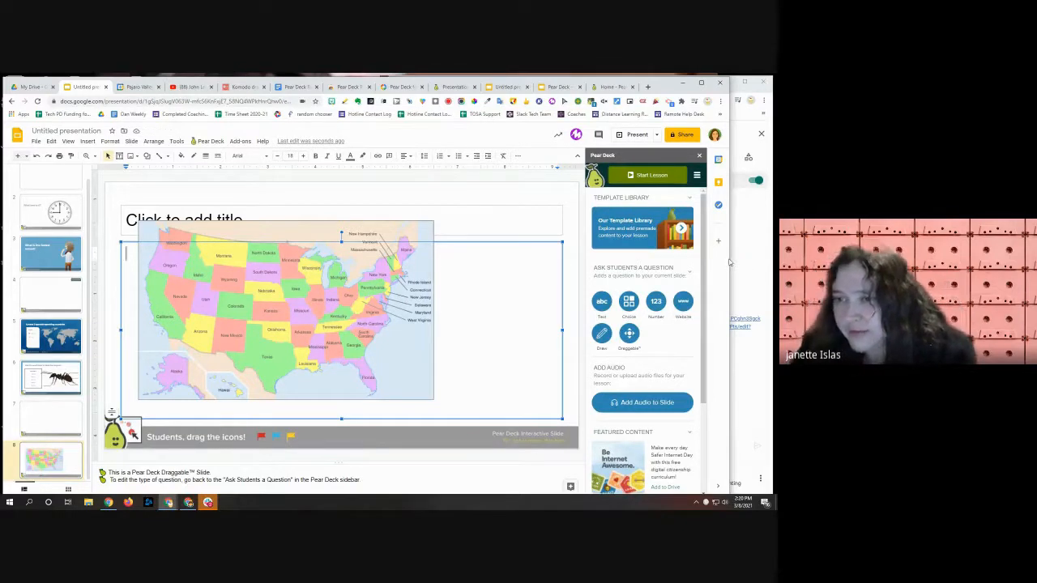
Step: Enlarge the United States map in stages until it covers most of the slide from its upper-left corner
{"action": "left_click_drag", "start_coordinate": [730, 258], "coordinate": [618, 243]}
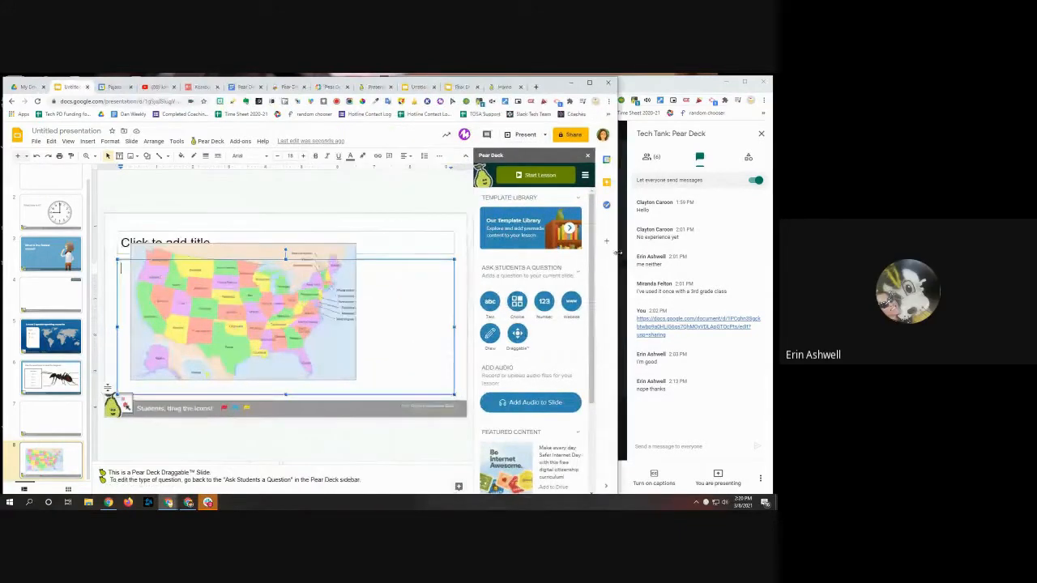
{"action": "left_click", "coordinate": [302, 251]}
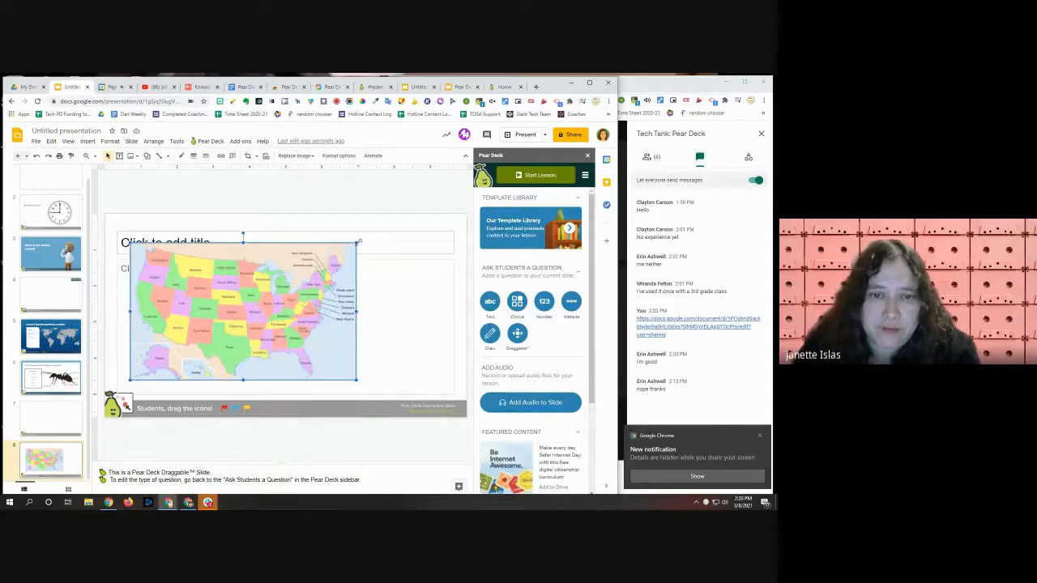
{"action": "left_click_drag", "start_coordinate": [357, 243], "coordinate": [405, 214]}
{"action": "left_click_drag", "start_coordinate": [315, 267], "coordinate": [344, 282]}
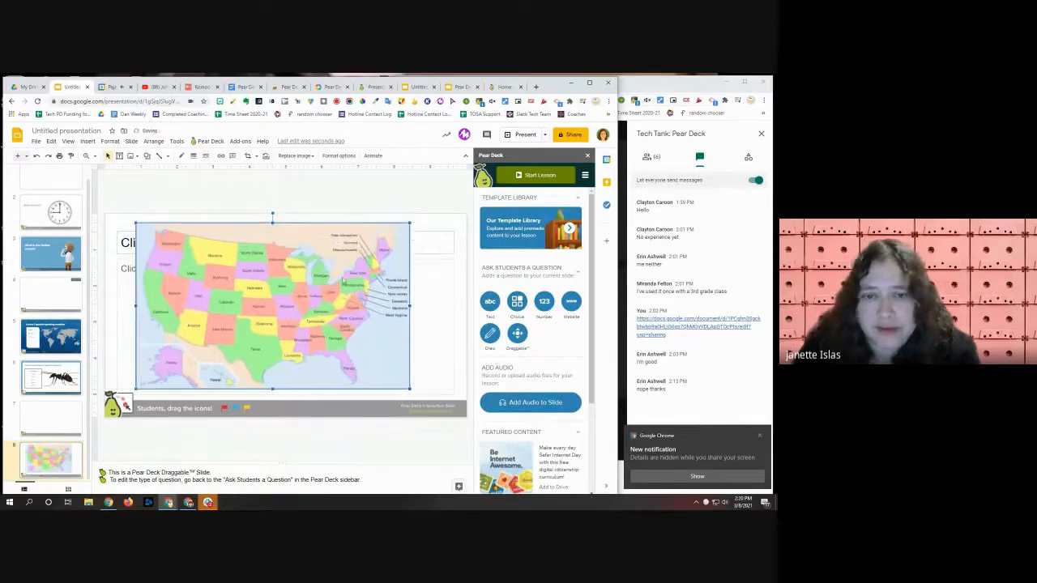
{"action": "right_click", "coordinate": [430, 281]}
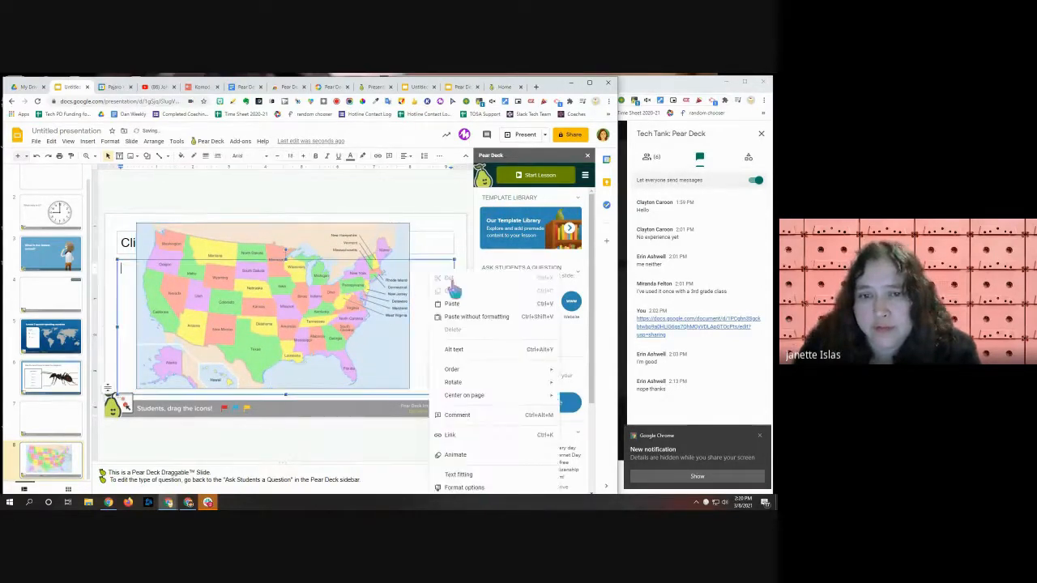
{"action": "left_click", "coordinate": [454, 226]}
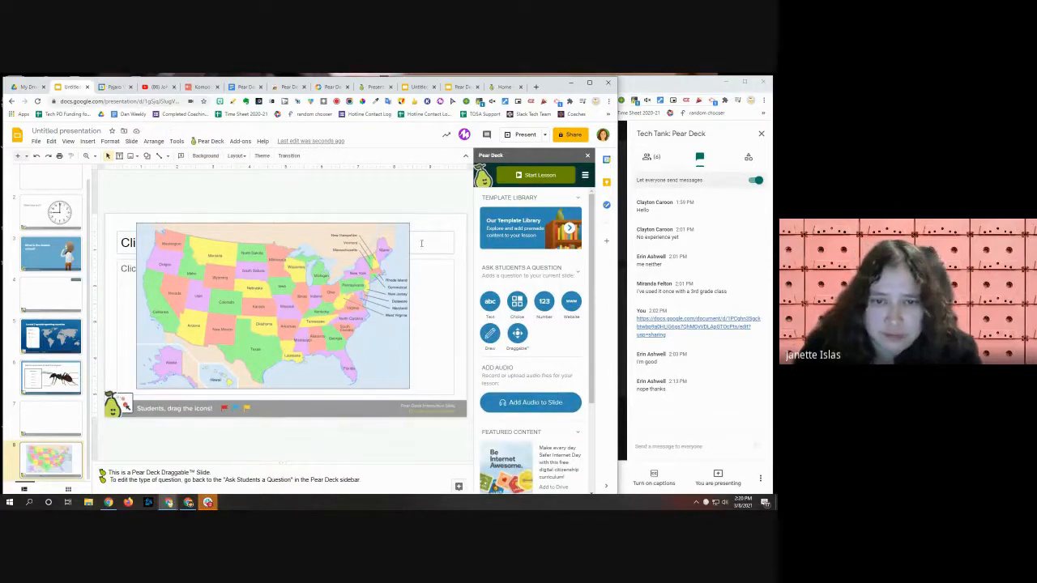
{"action": "left_click_drag", "start_coordinate": [324, 275], "coordinate": [309, 282]}
{"action": "left_click_drag", "start_coordinate": [393, 390], "coordinate": [430, 413]}
{"action": "left_click_drag", "start_coordinate": [335, 324], "coordinate": [324, 316]}
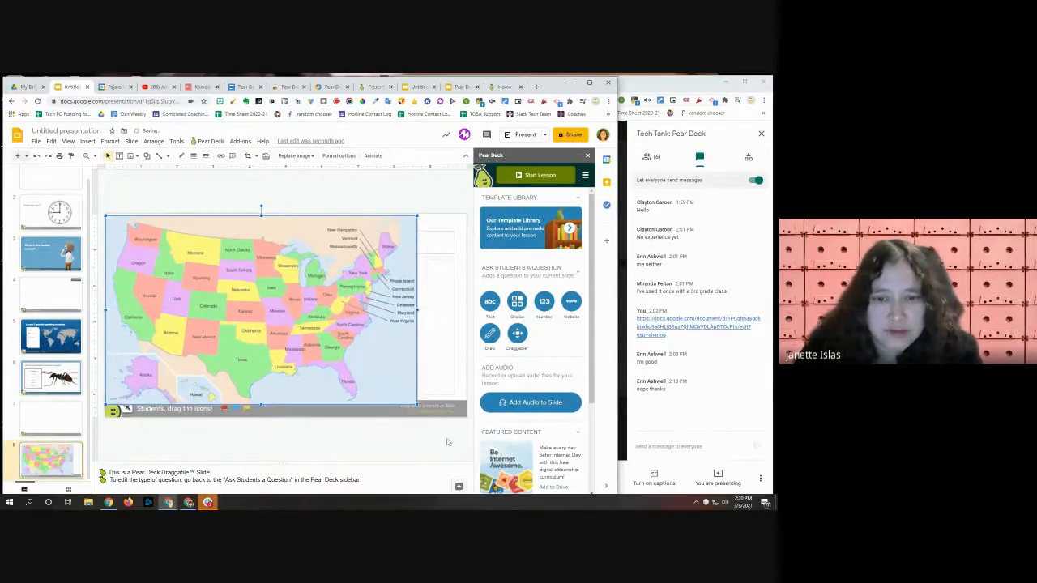
{"action": "left_click_drag", "start_coordinate": [417, 403], "coordinate": [427, 411]}
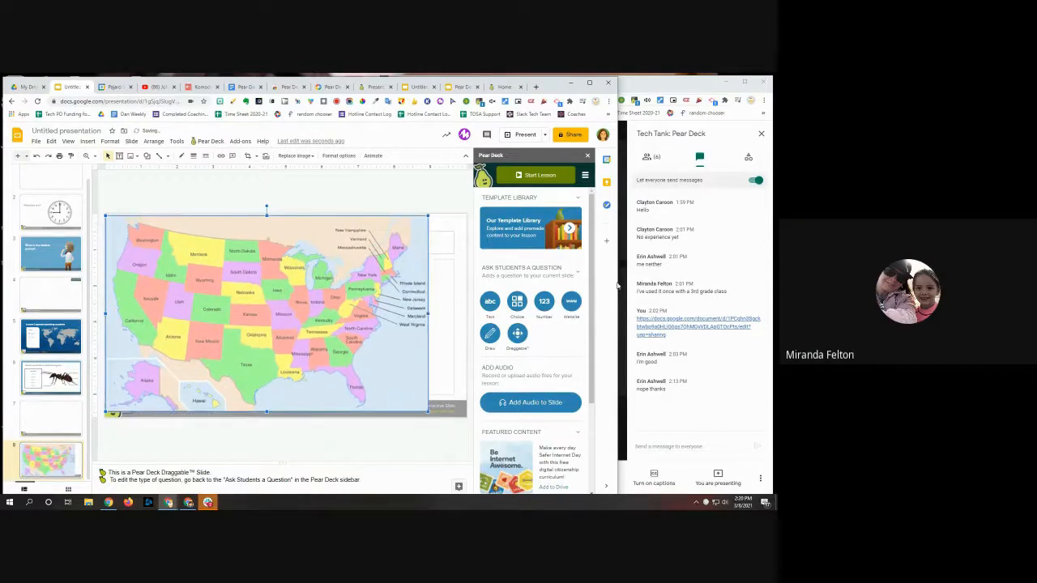
Step: Shrink the map into the right part of the slide, narrow the body text box beside it and enter "Find Watsonville."
{"action": "left_click_drag", "start_coordinate": [620, 288], "coordinate": [423, 290]}
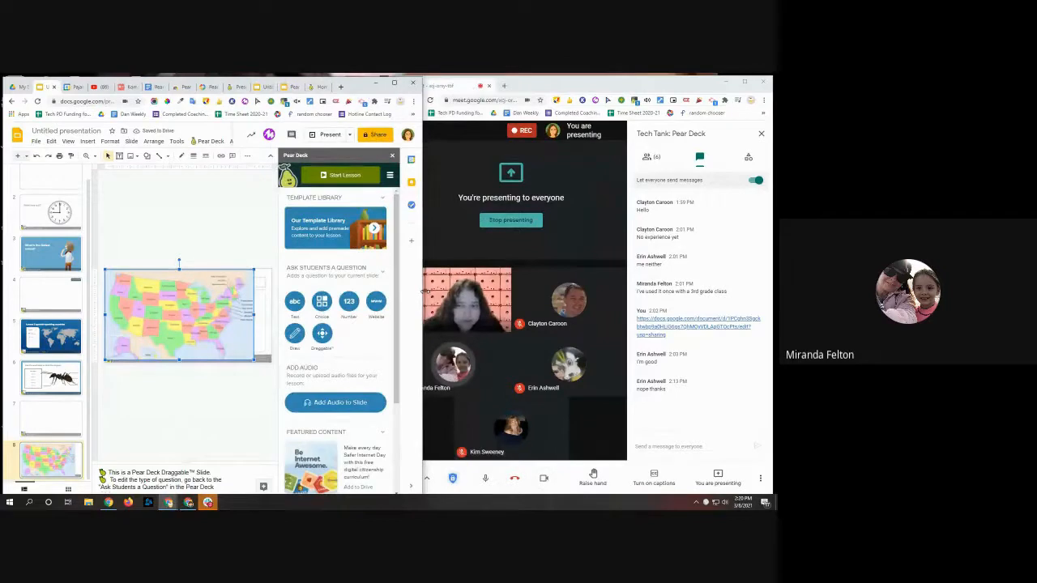
{"action": "left_click_drag", "start_coordinate": [423, 290], "coordinate": [582, 301]}
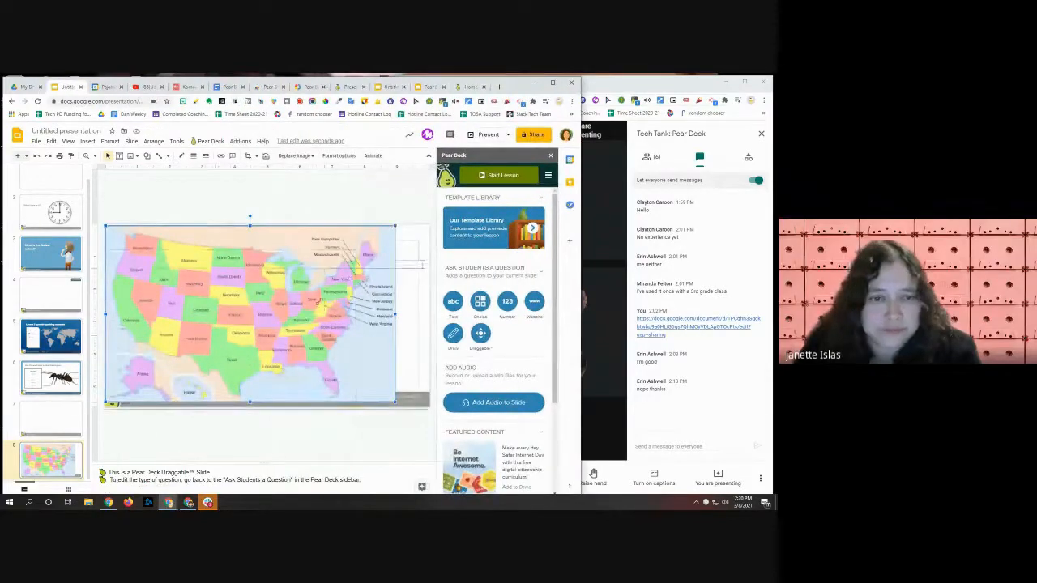
{"action": "left_click", "coordinate": [164, 293]}
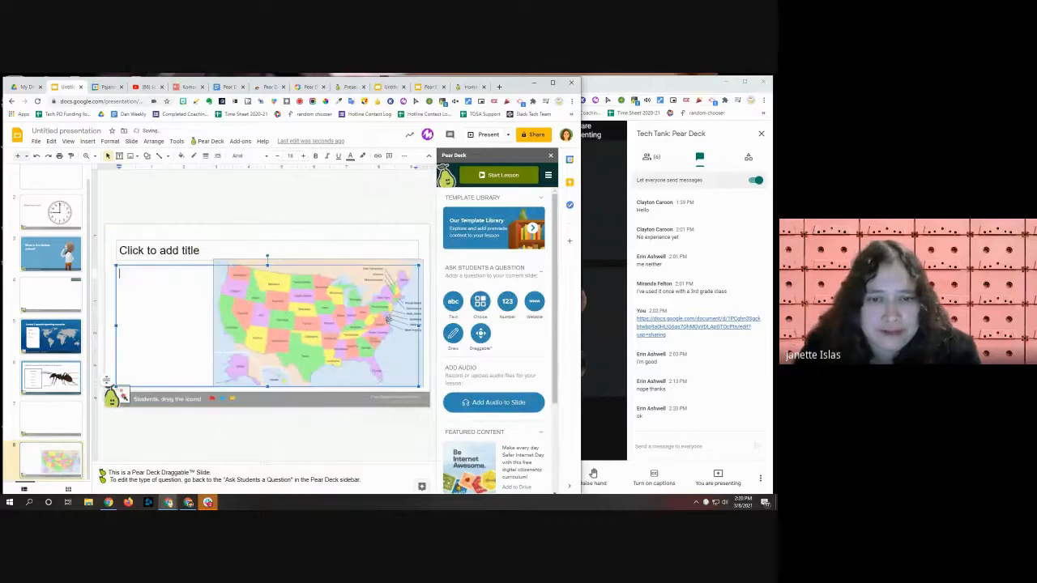
{"action": "left_click_drag", "start_coordinate": [418, 324], "coordinate": [197, 325]}
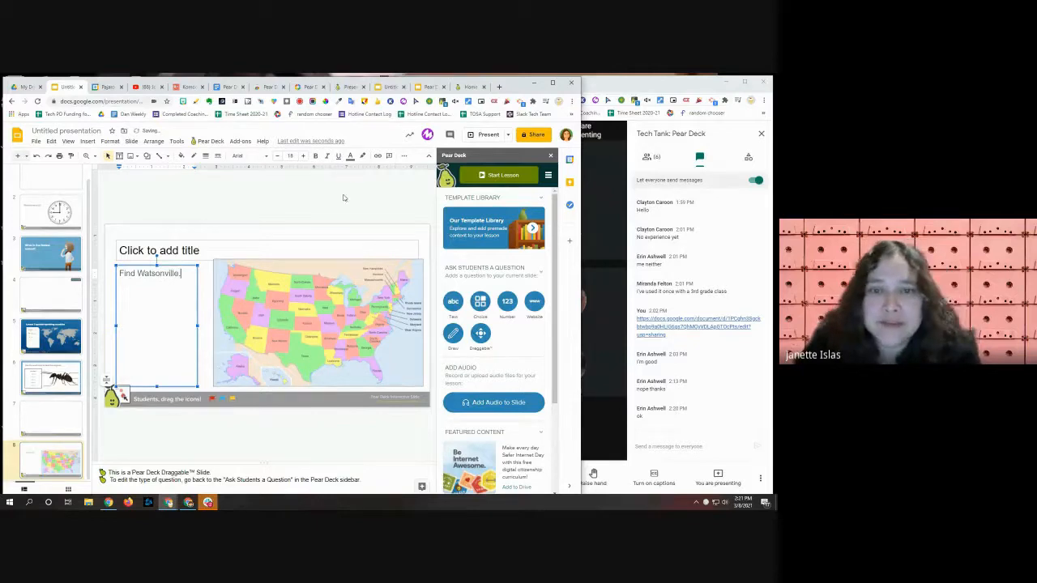
{"action": "left_click", "coordinate": [368, 201]}
Step: Delete the blank title slide at the start of the presentation and start the Pear Deck lesson to reach the lesson mode choice
{"action": "left_click_drag", "start_coordinate": [581, 232], "coordinate": [528, 233]}
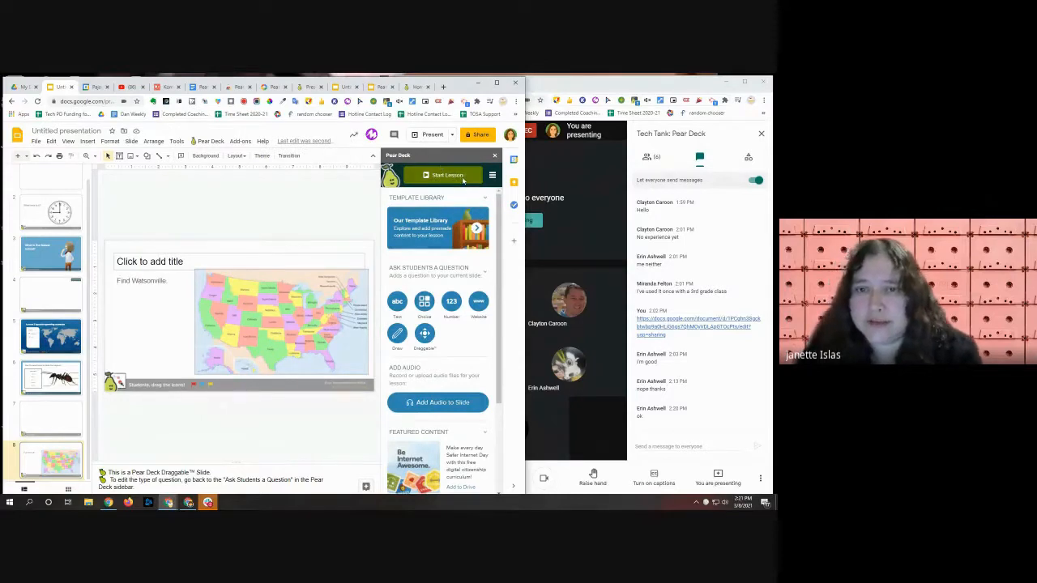
{"action": "scroll", "coordinate": [53, 252], "scroll_direction": "up", "scroll_amount": 2}
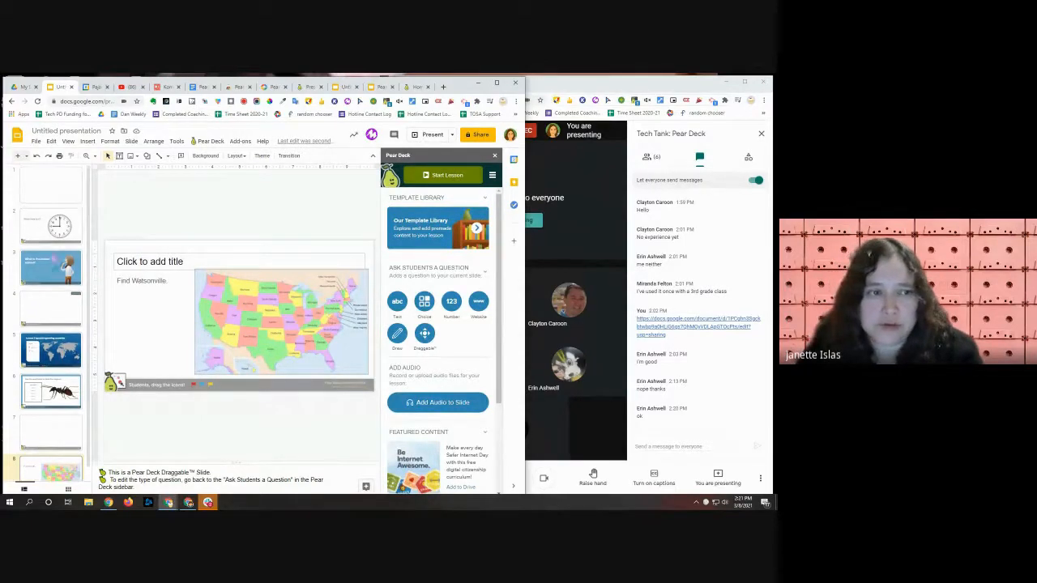
{"action": "left_click", "coordinate": [55, 193]}
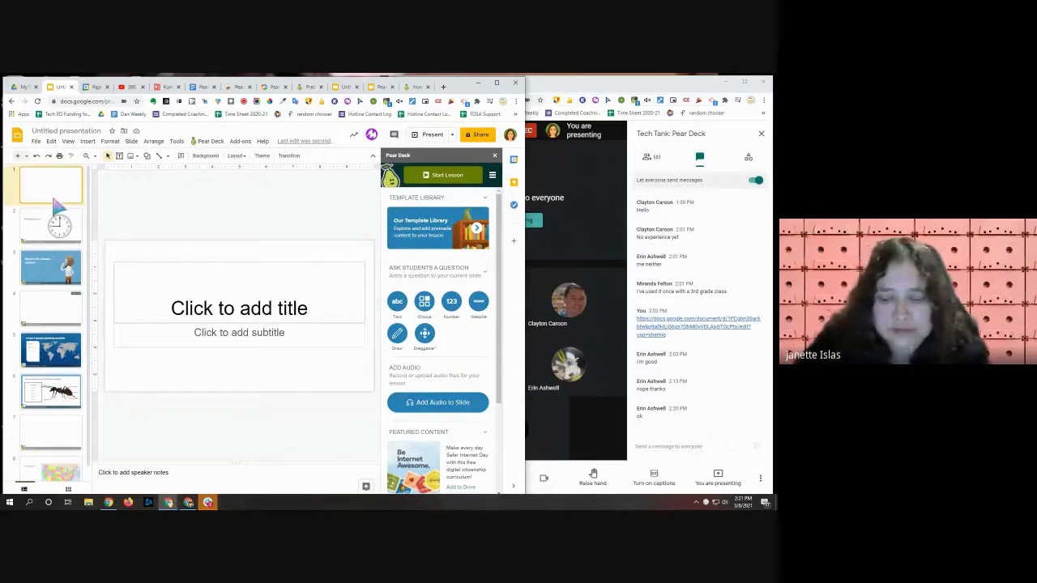
{"action": "key", "text": "Delete"}
{"action": "left_click", "coordinate": [447, 178]}
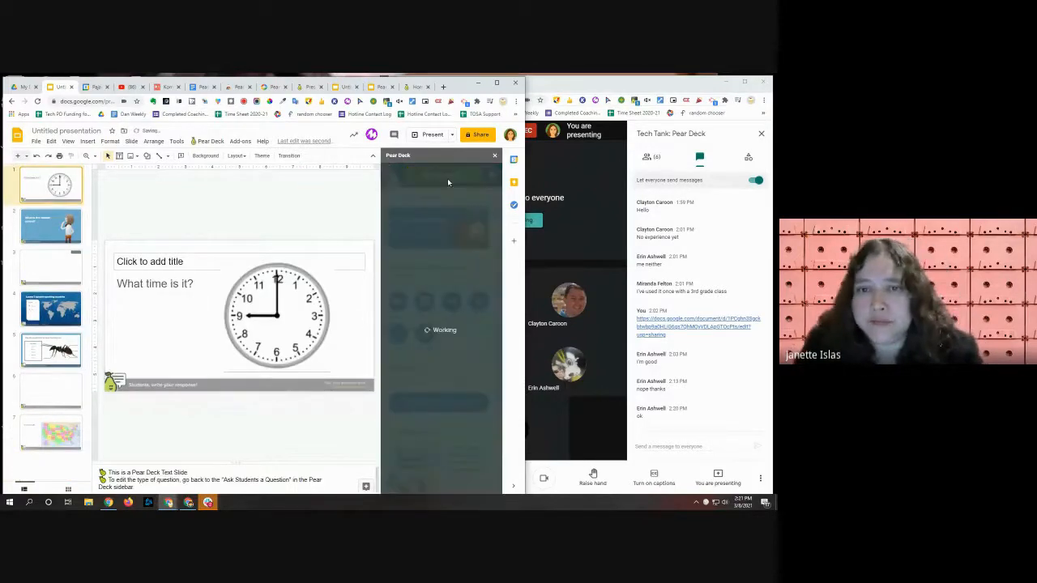
{"action": "left_click_drag", "start_coordinate": [526, 233], "coordinate": [729, 233]}
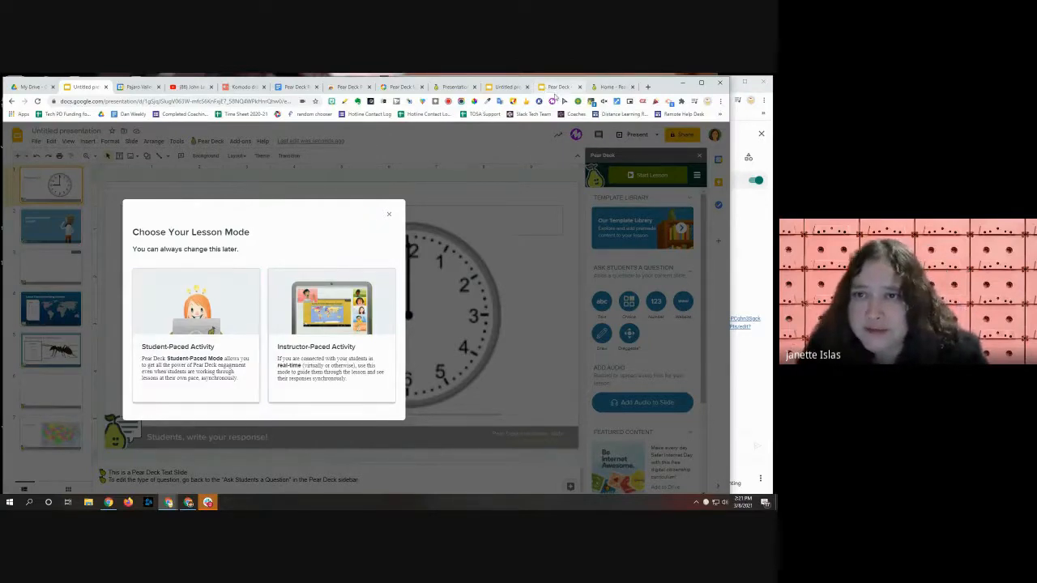
Step: Switch to the Pear Deck student view of the sample presentation and page through its interactive slides from 2 to 5
{"action": "left_click", "coordinate": [563, 87]}
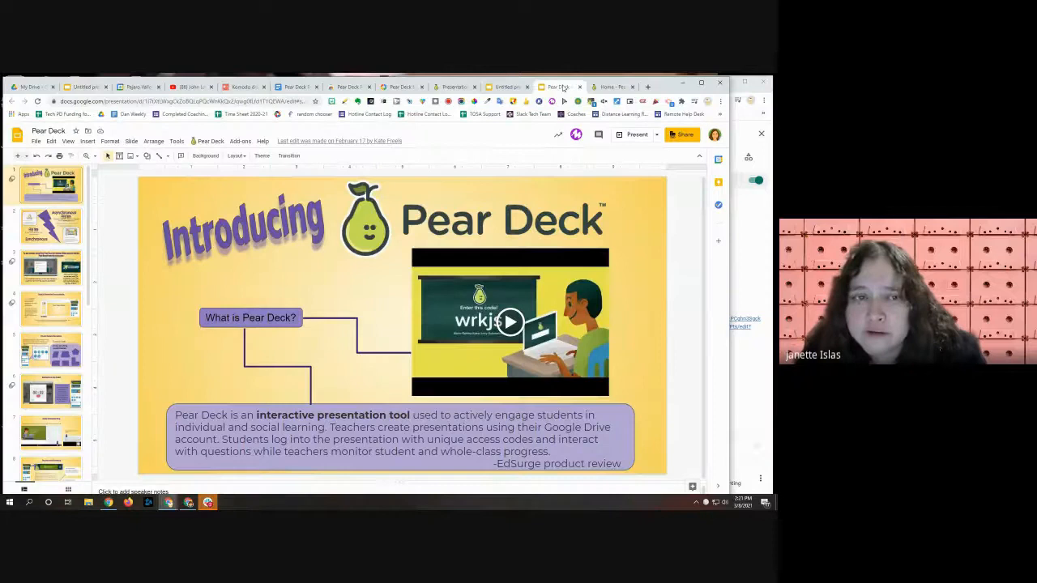
{"action": "left_click", "coordinate": [508, 87]}
{"action": "left_click", "coordinate": [610, 87]}
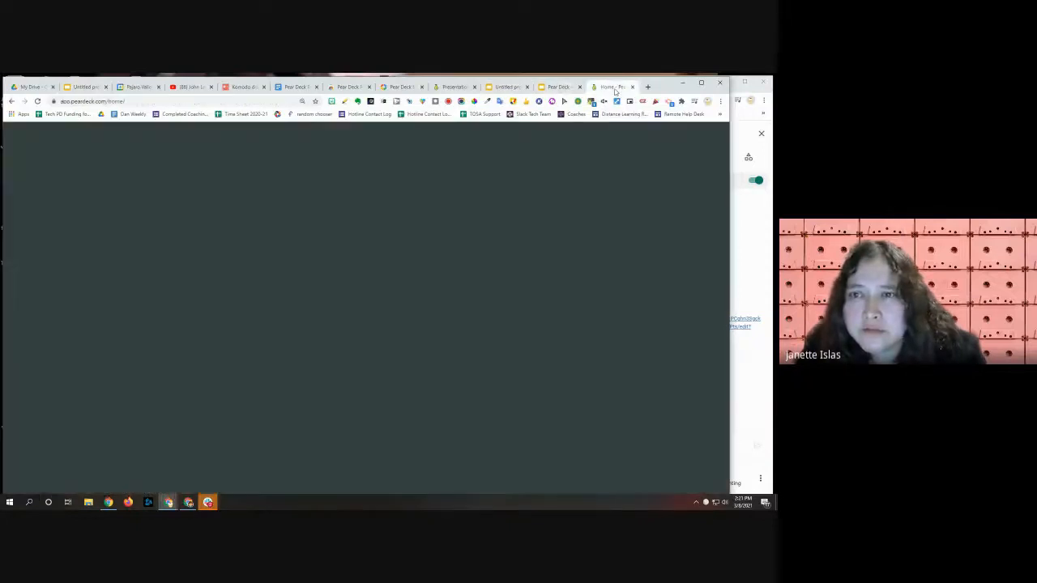
{"action": "left_click", "coordinate": [456, 86]}
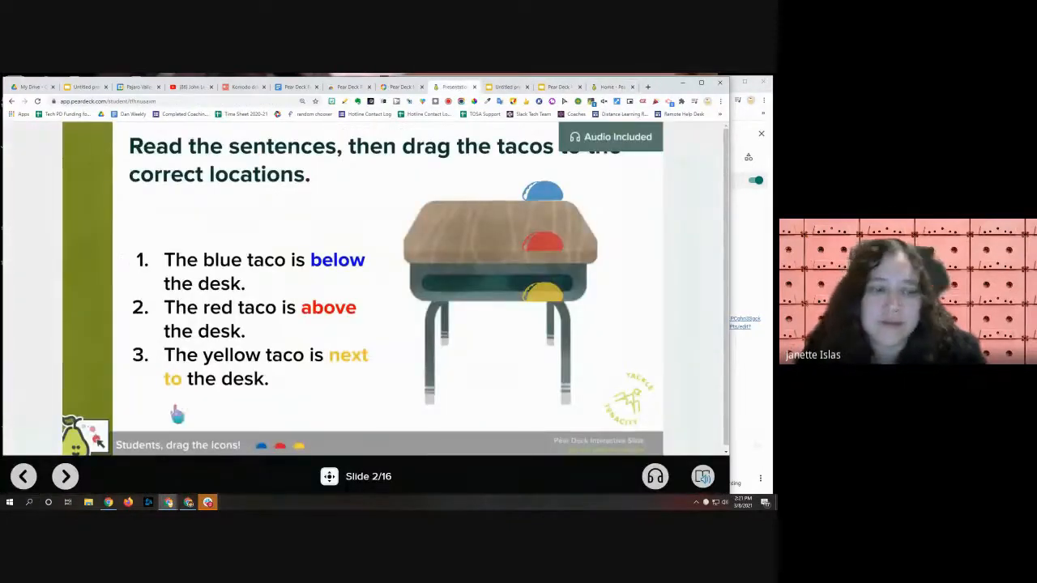
{"action": "left_click_drag", "start_coordinate": [729, 306], "coordinate": [762, 307]}
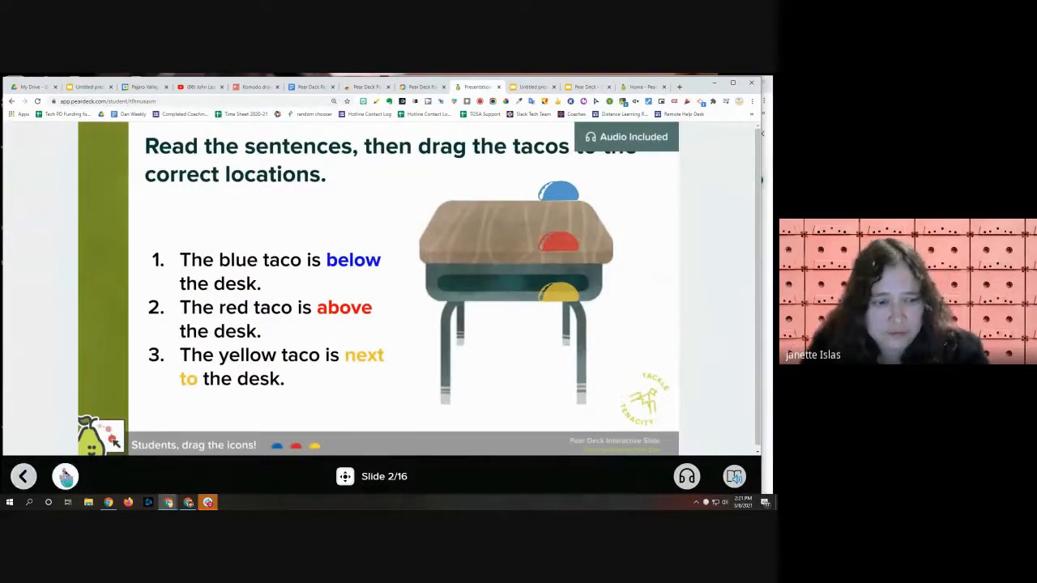
{"action": "left_click", "coordinate": [66, 477]}
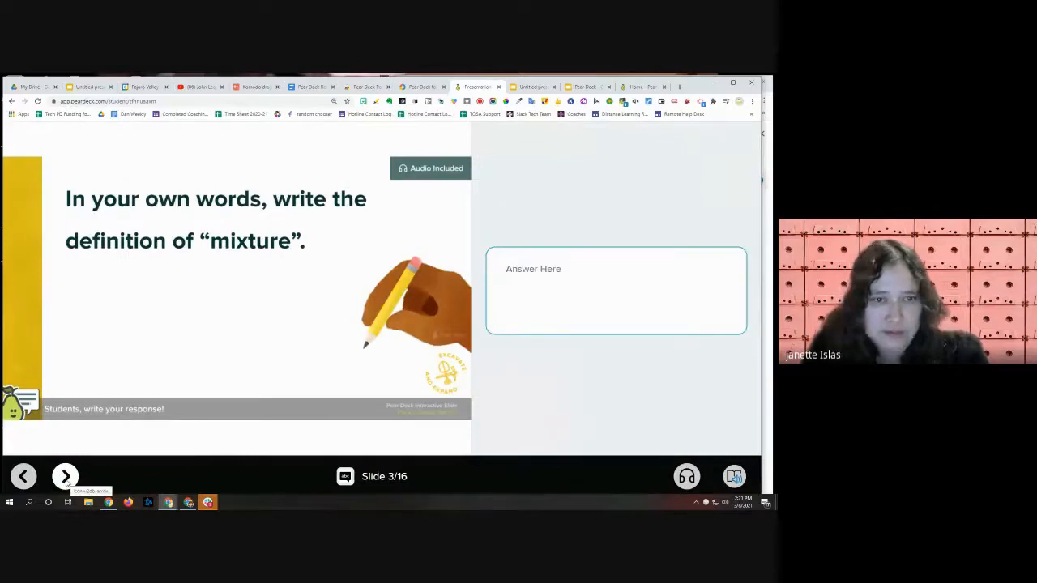
{"action": "left_click", "coordinate": [66, 477]}
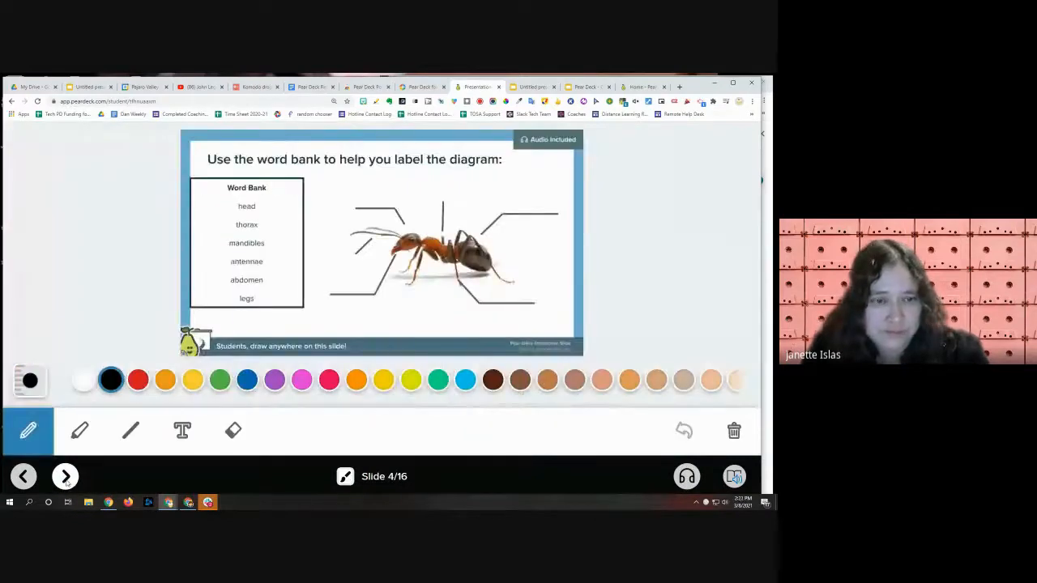
{"action": "left_click", "coordinate": [66, 477]}
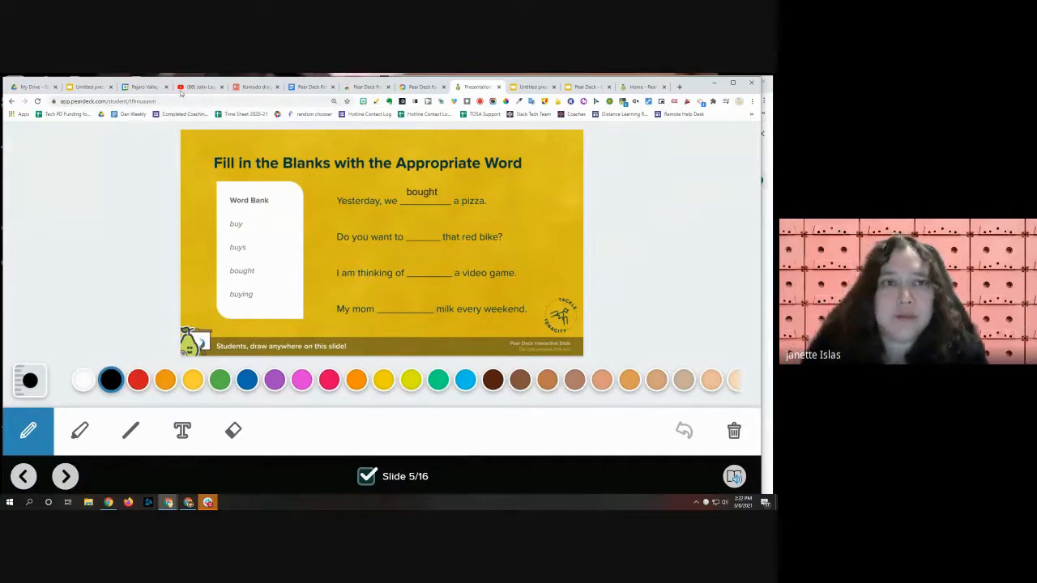
Step: Start the untitled lesson as an Instructor-Paced Activity and arrange the projector view and Teacher Dashboard windows side by side
{"action": "left_click", "coordinate": [90, 86]}
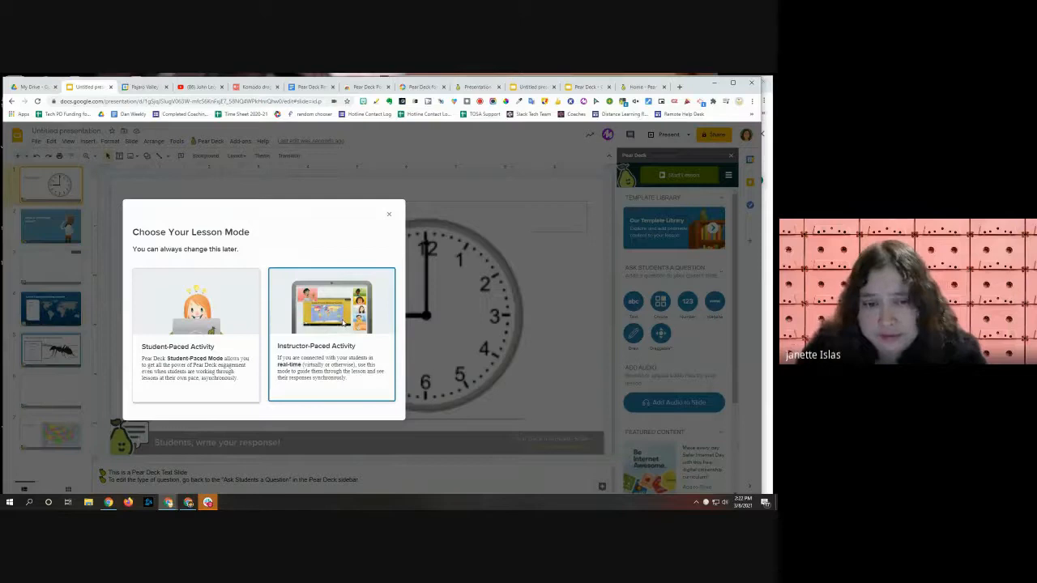
{"action": "left_click", "coordinate": [338, 321]}
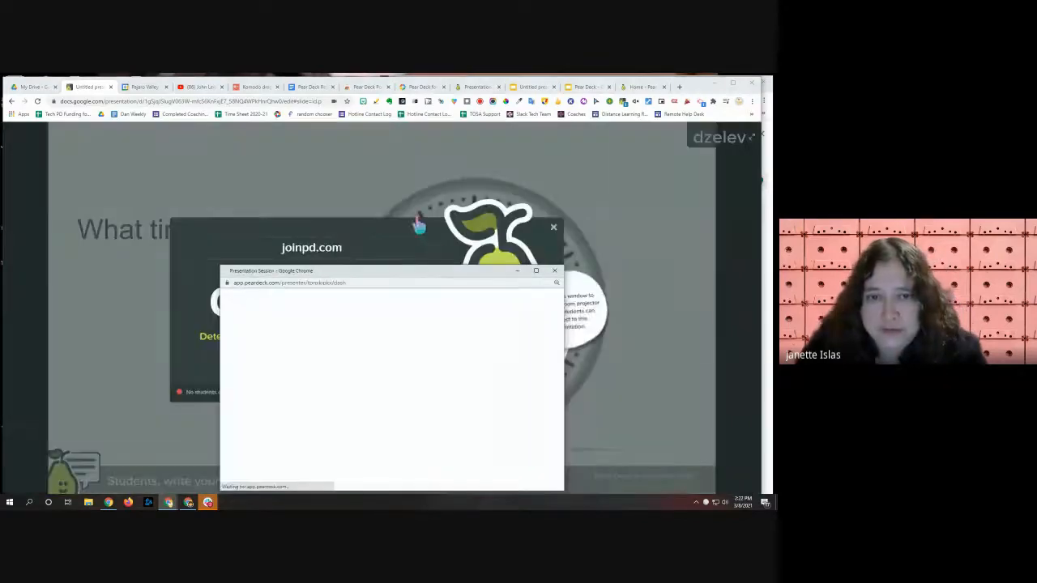
{"action": "left_click_drag", "start_coordinate": [389, 274], "coordinate": [521, 225]}
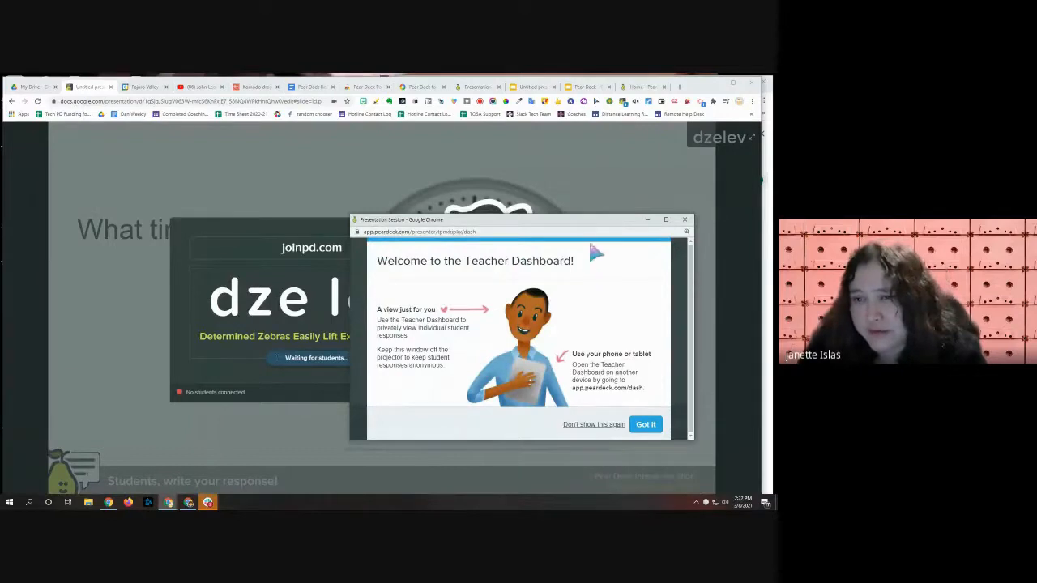
{"action": "left_click_drag", "start_coordinate": [762, 215], "coordinate": [399, 274]}
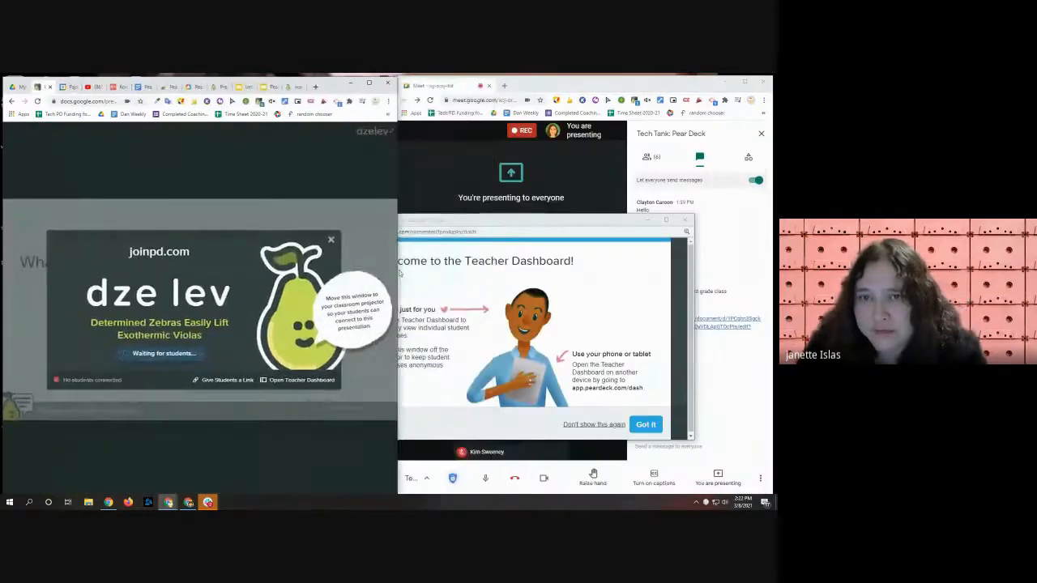
{"action": "left_click_drag", "start_coordinate": [506, 223], "coordinate": [569, 200]}
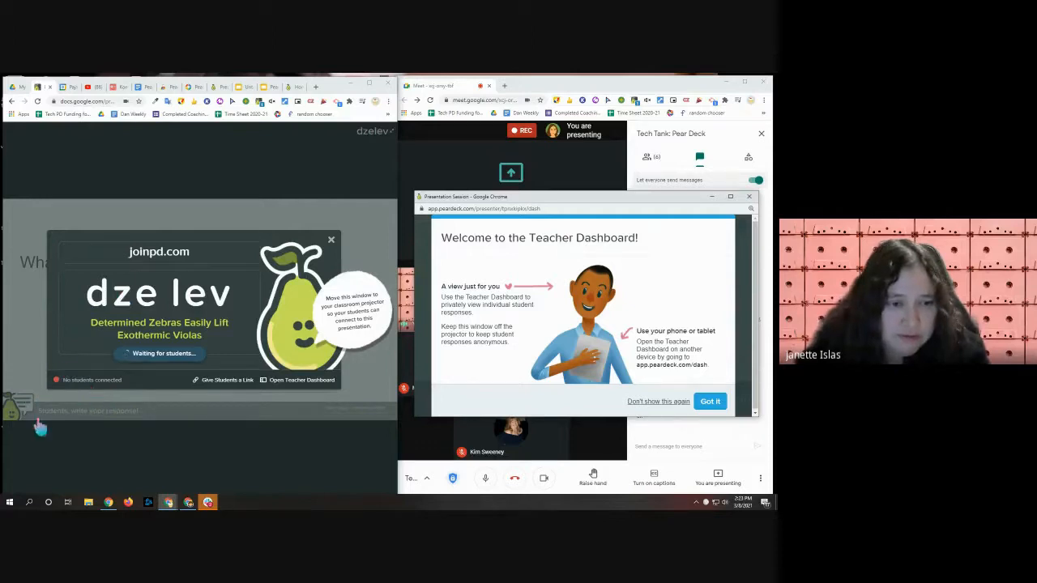
Step: Copy the student join link from the projector view and send it to everyone in the Google Meet chat
{"action": "left_click", "coordinate": [226, 381]}
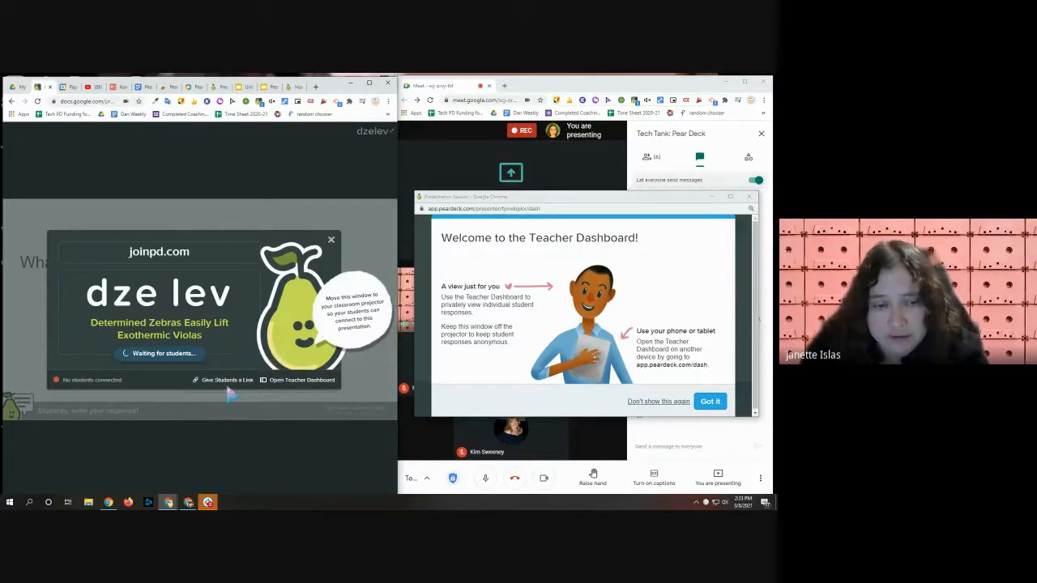
{"action": "left_click_drag", "start_coordinate": [676, 196], "coordinate": [363, 202]}
{"action": "left_click", "coordinate": [648, 447]}
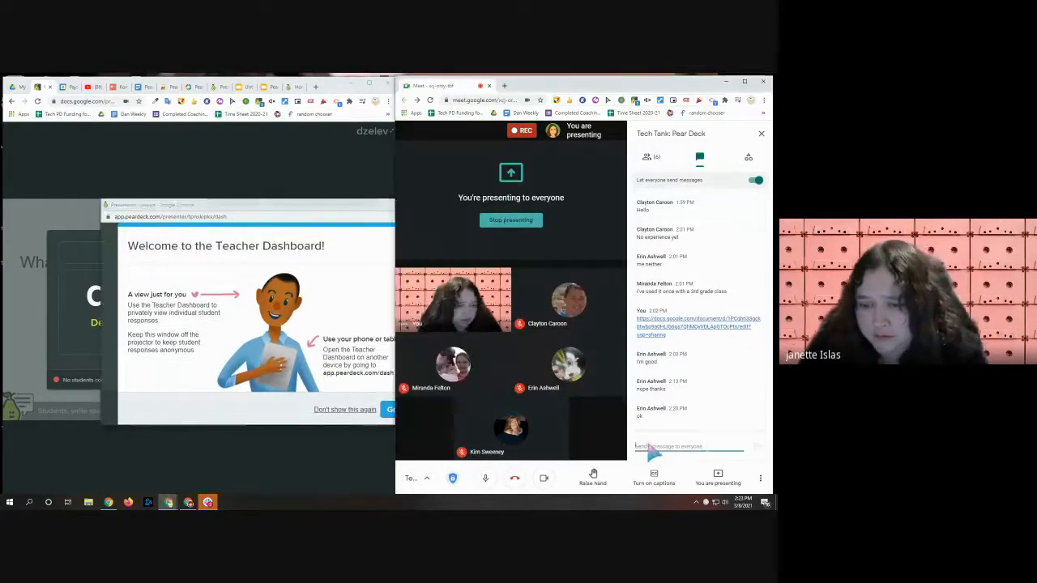
{"action": "key", "text": "ctrl+v"}
{"action": "key", "text": "Return"}
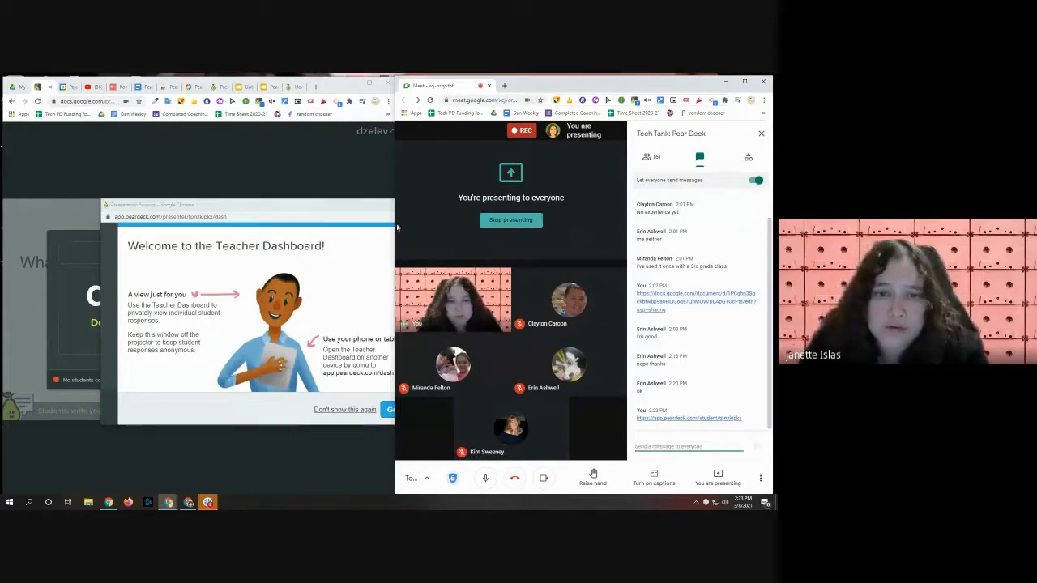
Step: Join the lesson as a student by opening the copied link in a new browser tab, skipping the feelings question
{"action": "left_click_drag", "start_coordinate": [395, 213], "coordinate": [412, 215]}
{"action": "left_click", "coordinate": [308, 151]}
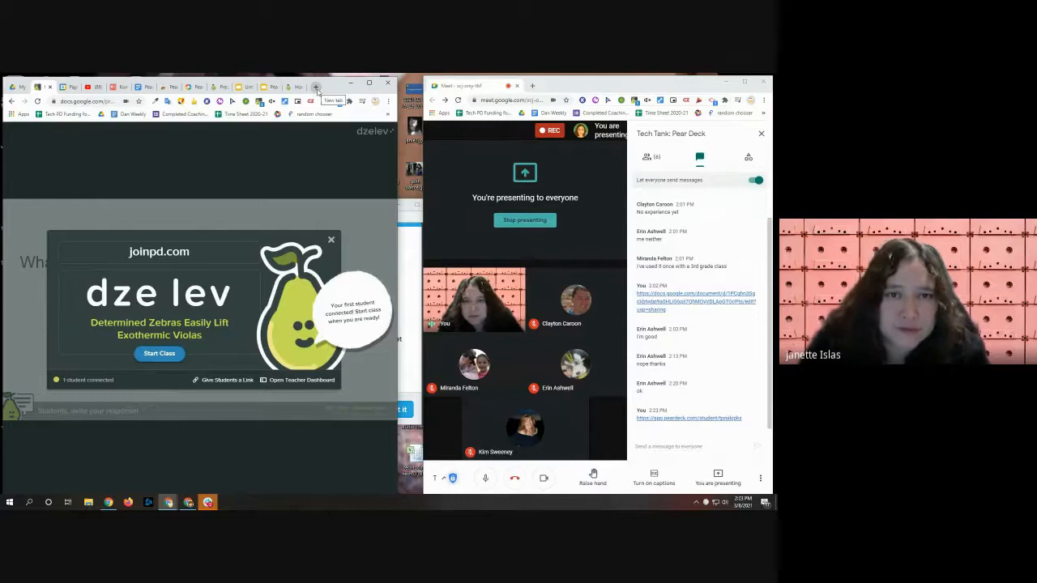
{"action": "left_click", "coordinate": [316, 87]}
{"action": "key", "text": "ctrl+v"}
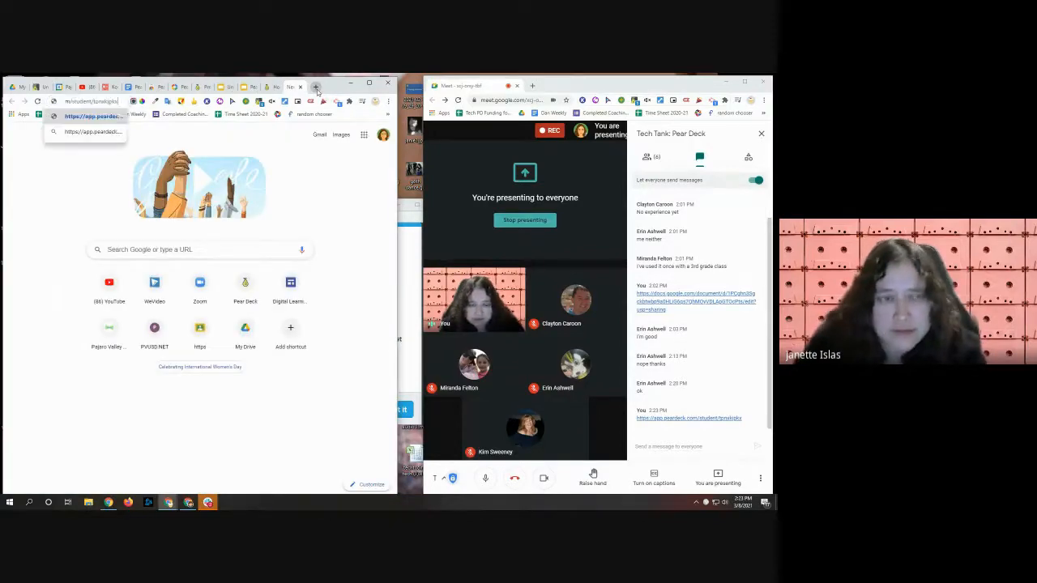
{"action": "key", "text": "Return"}
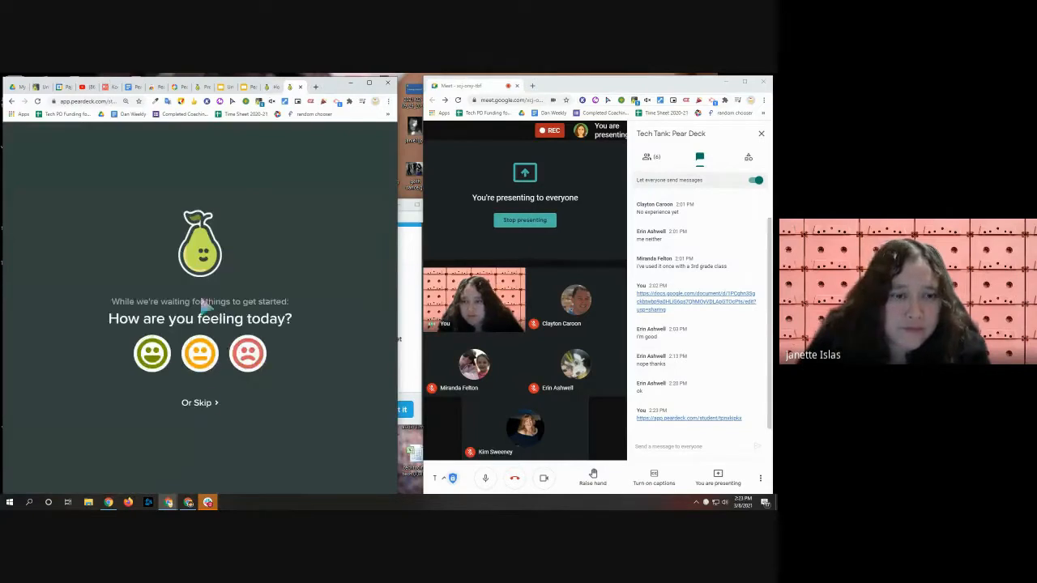
{"action": "left_click", "coordinate": [200, 404]}
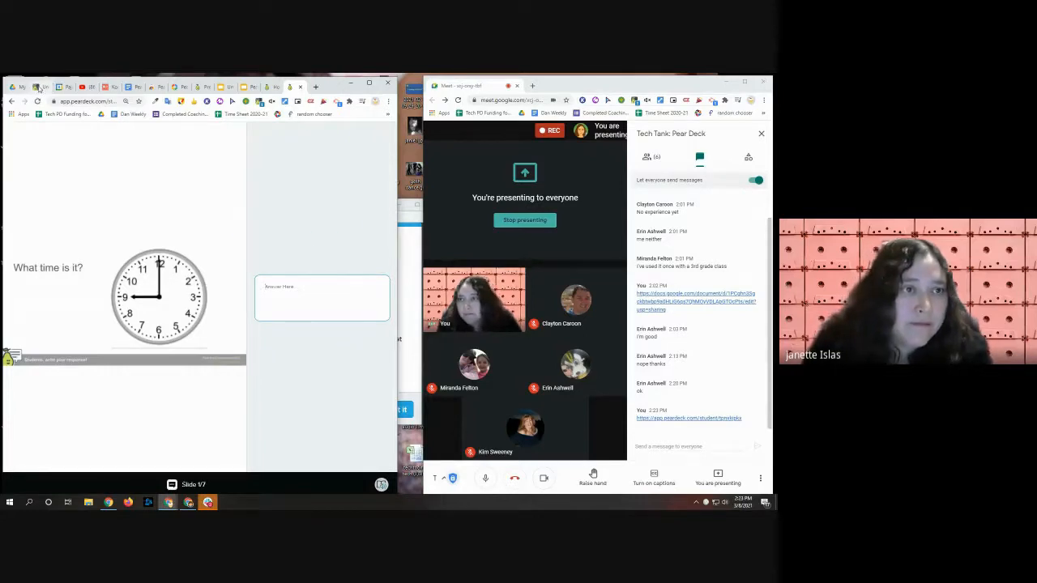
Step: Close the sample student view and G Suite Marketplace pages and start the class from the lesson's projector view
{"action": "left_click", "coordinate": [272, 87]}
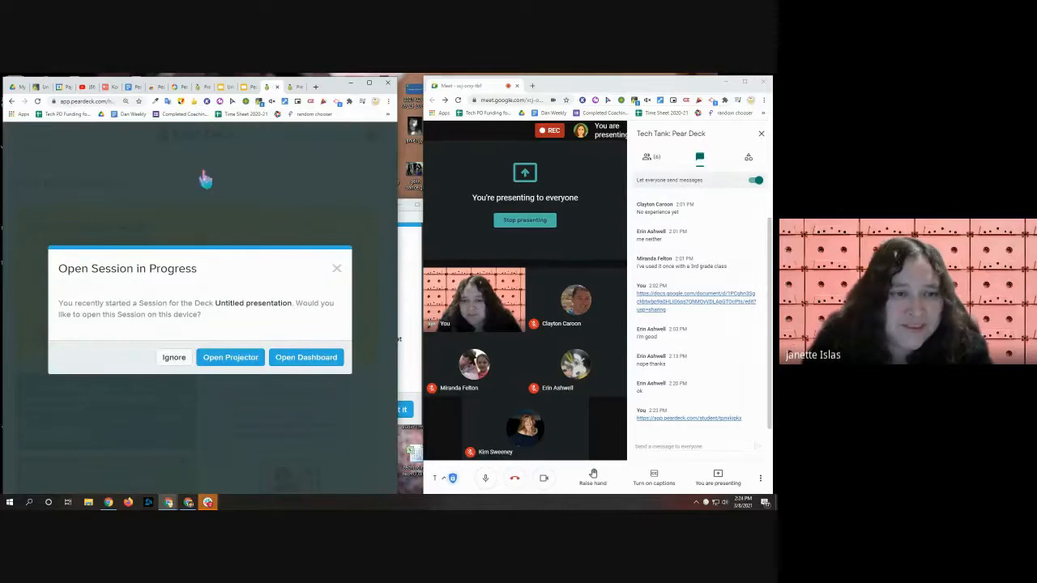
{"action": "left_click", "coordinate": [240, 87]}
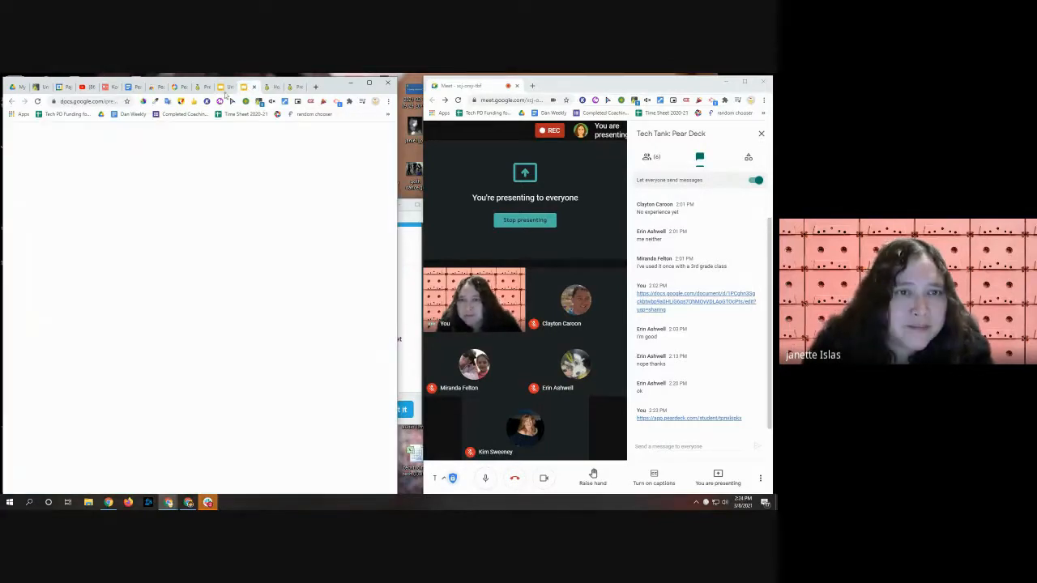
{"action": "left_click", "coordinate": [209, 88]}
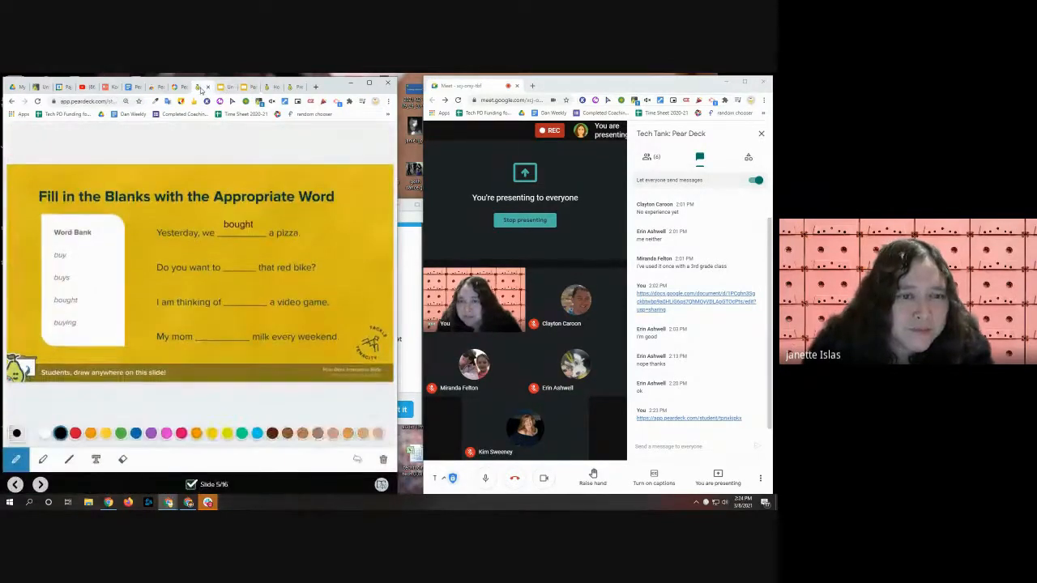
{"action": "left_click", "coordinate": [197, 87]}
{"action": "left_click", "coordinate": [180, 87]}
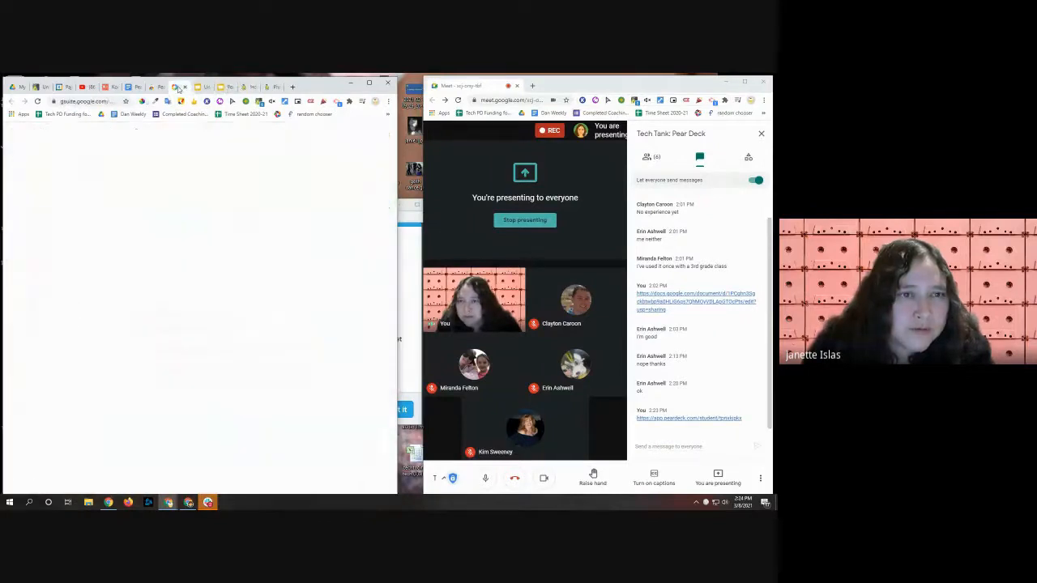
{"action": "left_click", "coordinate": [185, 88]}
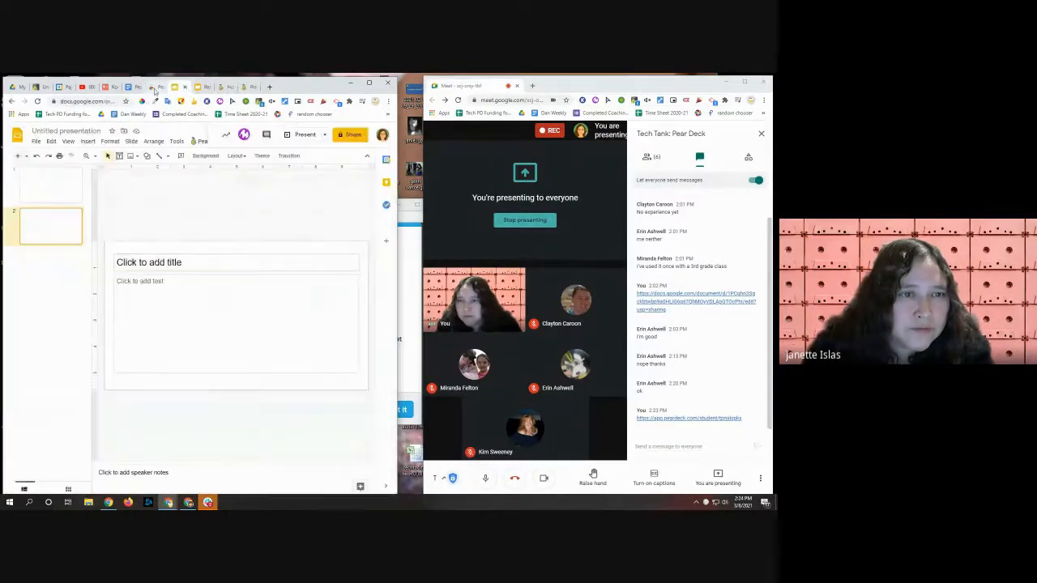
{"action": "left_click", "coordinate": [69, 89]}
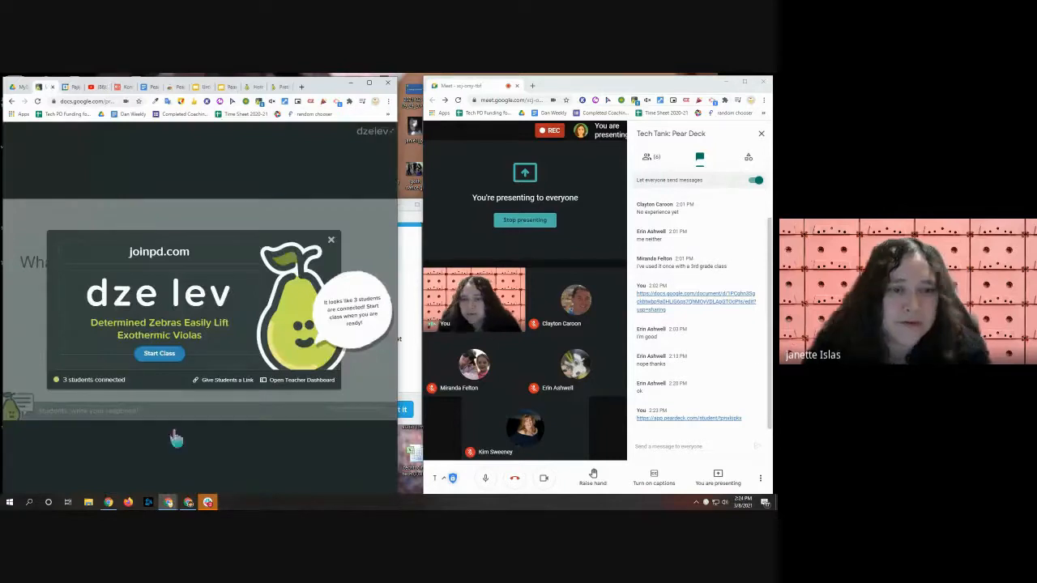
{"action": "left_click", "coordinate": [161, 355]}
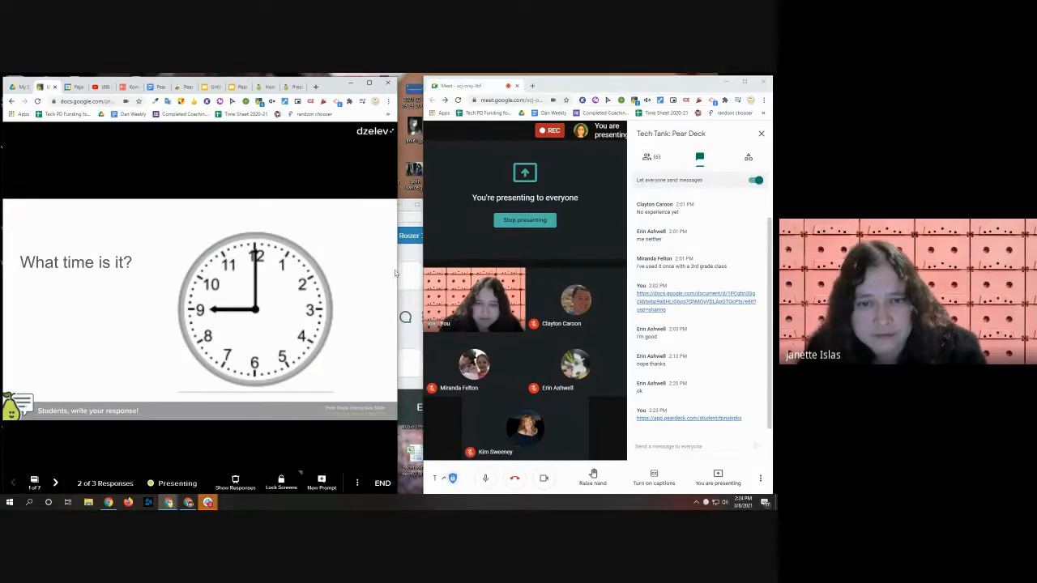
Step: Place the Teacher Dashboard beside the projector view and make it taller so more student responses fit
{"action": "left_click_drag", "start_coordinate": [397, 208], "coordinate": [445, 159]}
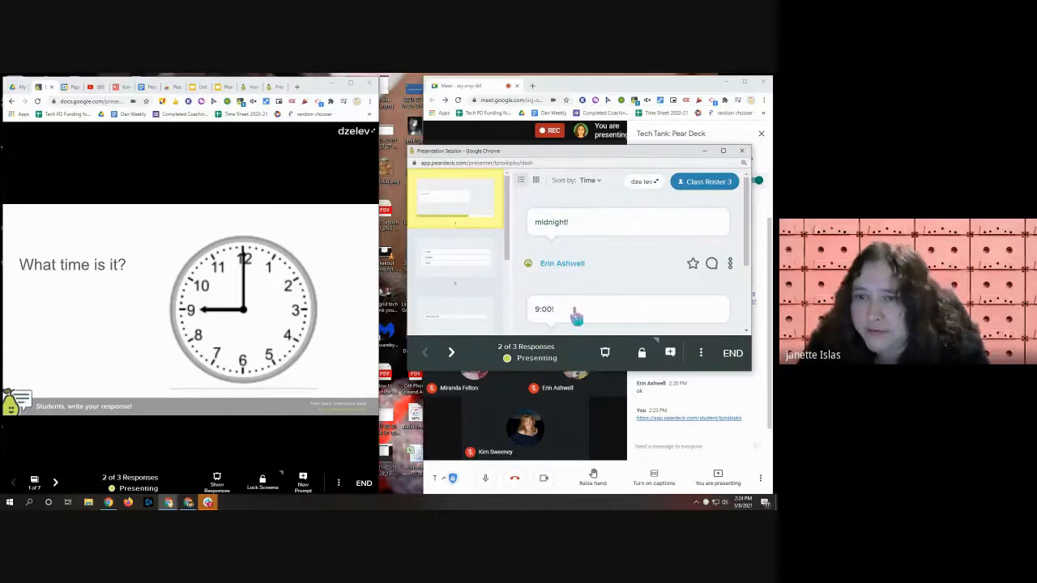
{"action": "scroll", "coordinate": [584, 260], "scroll_direction": "down", "scroll_amount": 1}
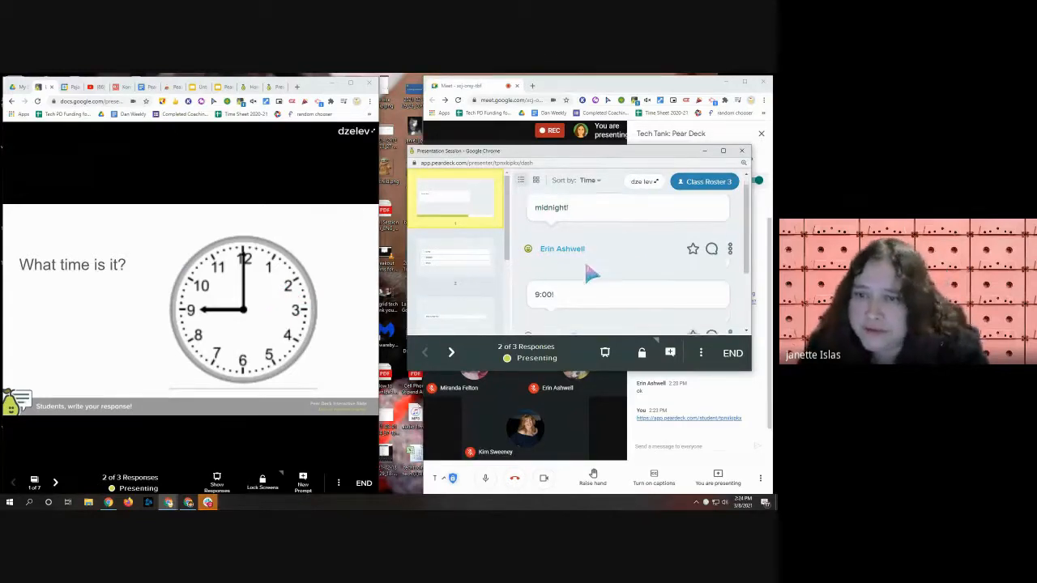
{"action": "scroll", "coordinate": [577, 261], "scroll_direction": "up", "scroll_amount": 1}
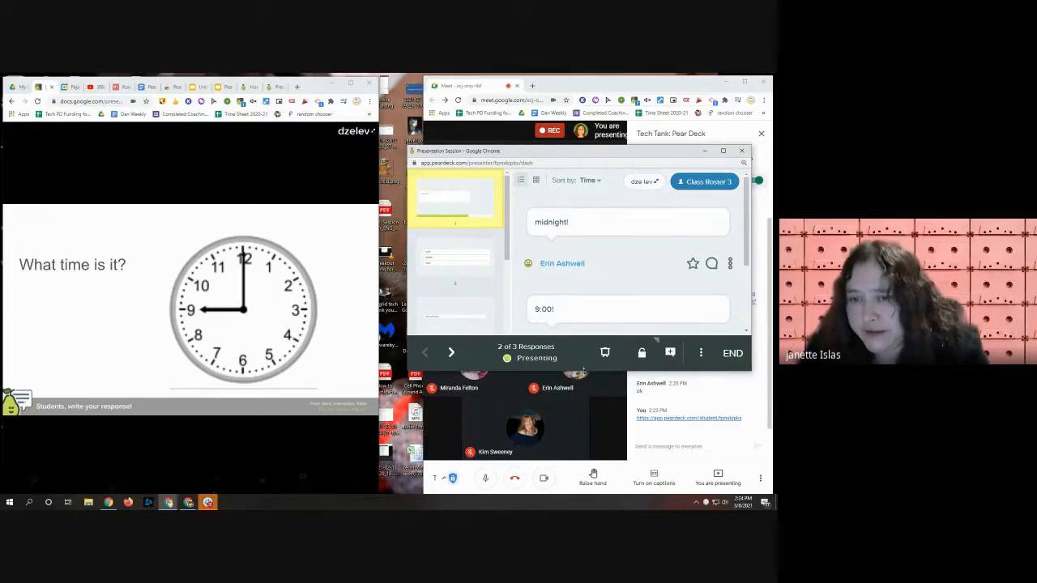
{"action": "left_click_drag", "start_coordinate": [580, 371], "coordinate": [580, 465]}
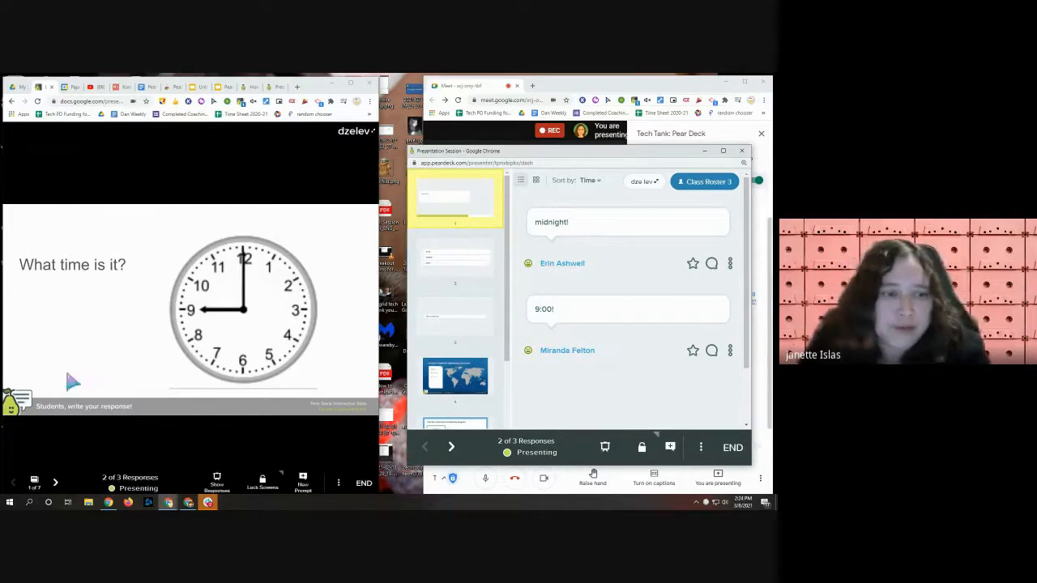
{"action": "left_click_drag", "start_coordinate": [312, 93], "coordinate": [315, 89]}
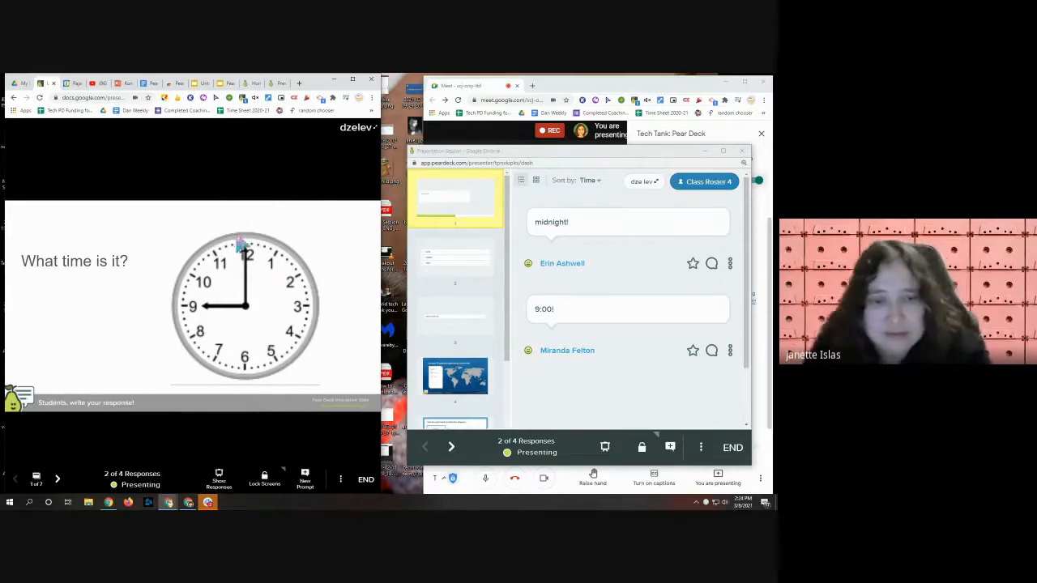
Step: Widen the Teacher Dashboard, compare the grid and list layouts of the responses, and check who has not responded
{"action": "left_click_drag", "start_coordinate": [409, 217], "coordinate": [139, 214]}
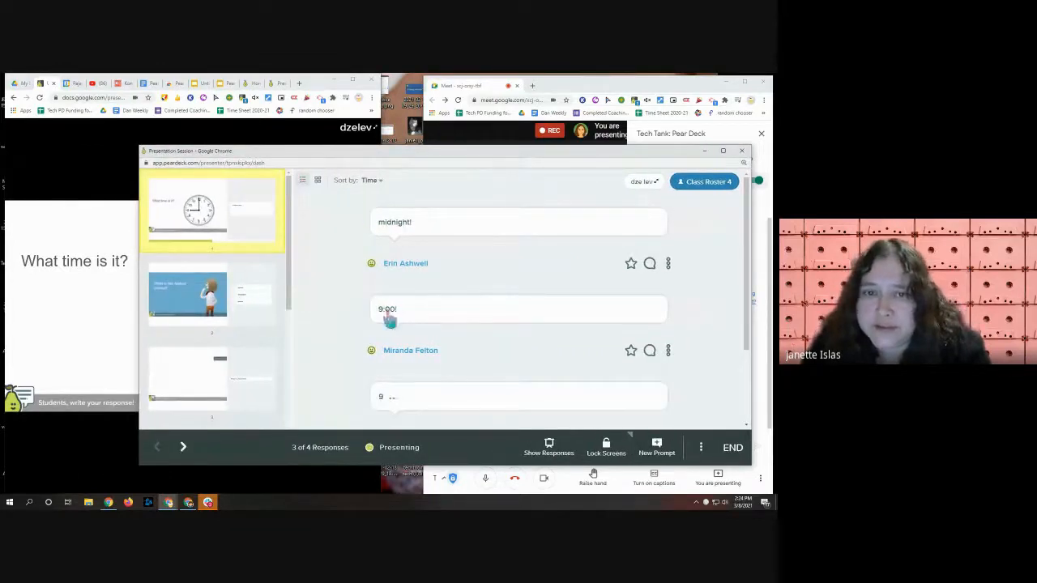
{"action": "left_click", "coordinate": [319, 190]}
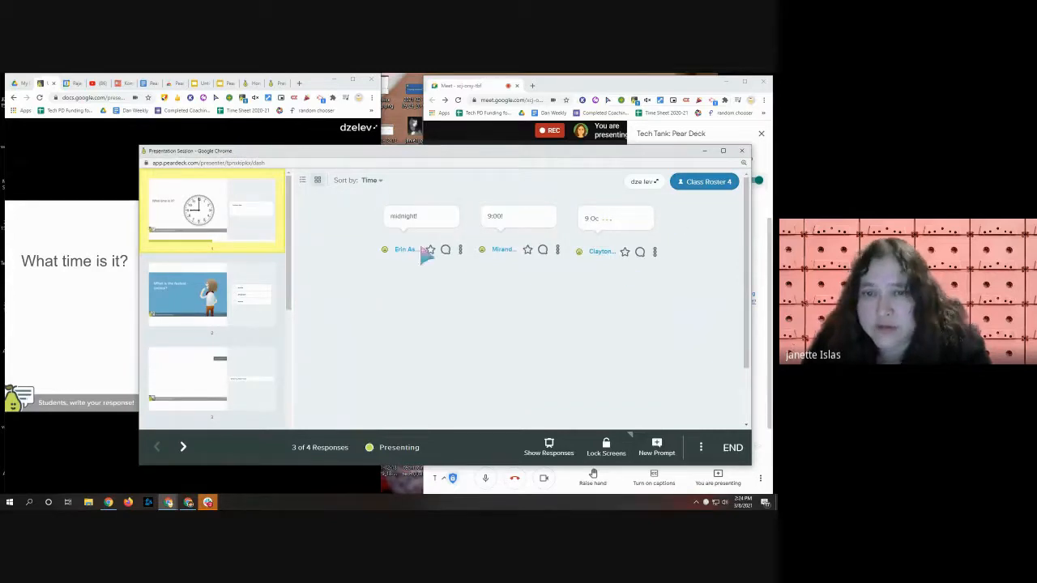
{"action": "left_click", "coordinate": [303, 181]}
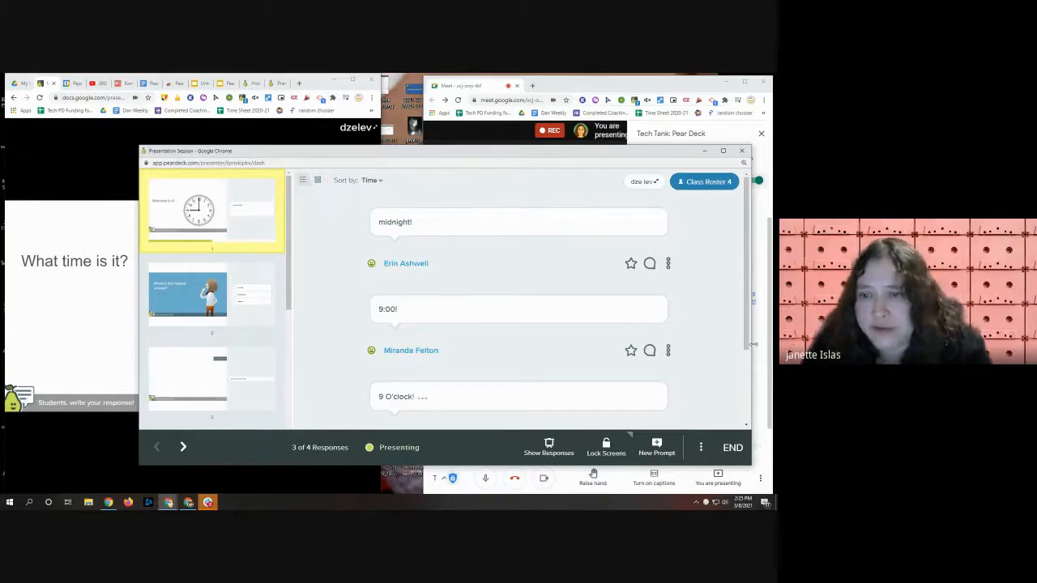
{"action": "scroll", "coordinate": [557, 354], "scroll_direction": "down", "scroll_amount": 3}
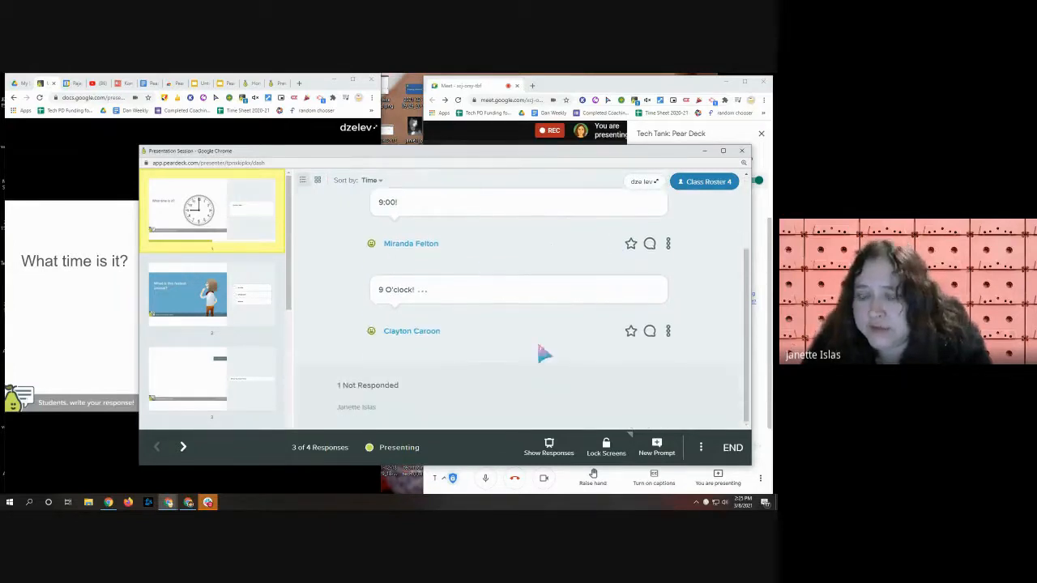
{"action": "scroll", "coordinate": [543, 365], "scroll_direction": "up", "scroll_amount": 3}
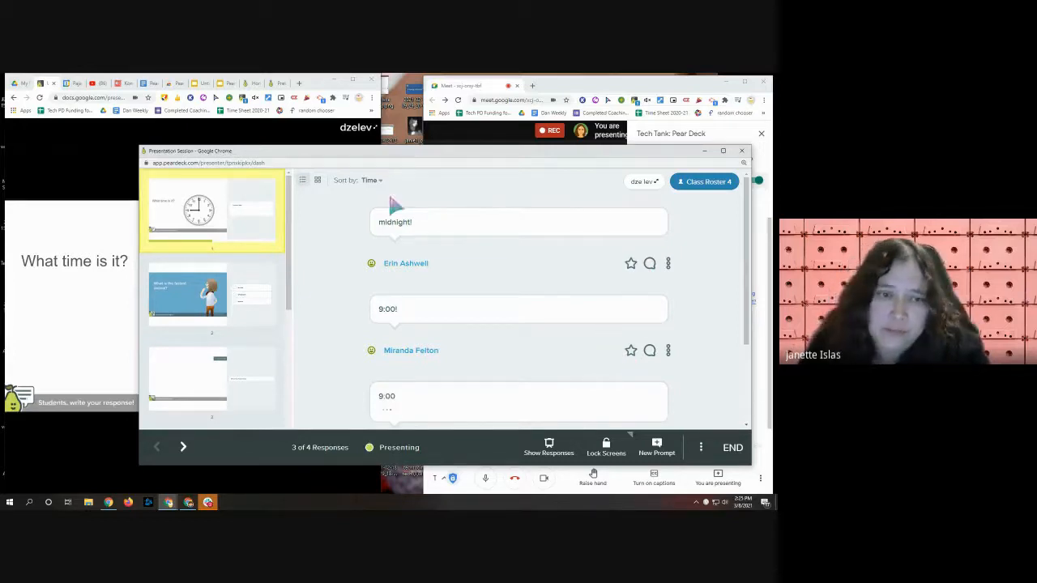
Step: Narrow the Teacher Dashboard to uncover the projector view, and briefly show all student responses there before hiding them
{"action": "mouse_move", "coordinate": [138, 229]}
{"action": "left_click_drag", "start_coordinate": [137, 221], "coordinate": [388, 217]}
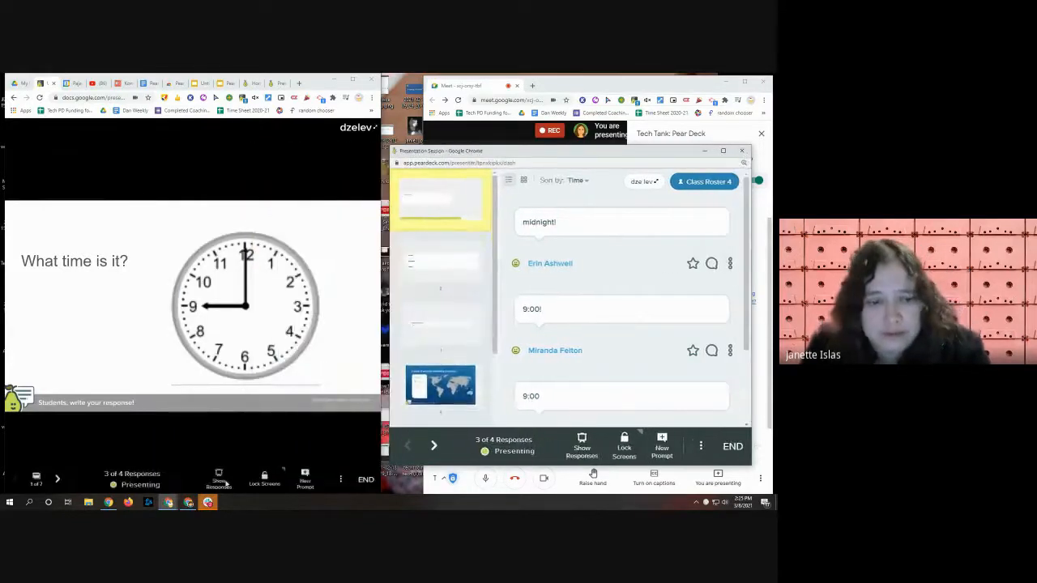
{"action": "left_click", "coordinate": [219, 479]}
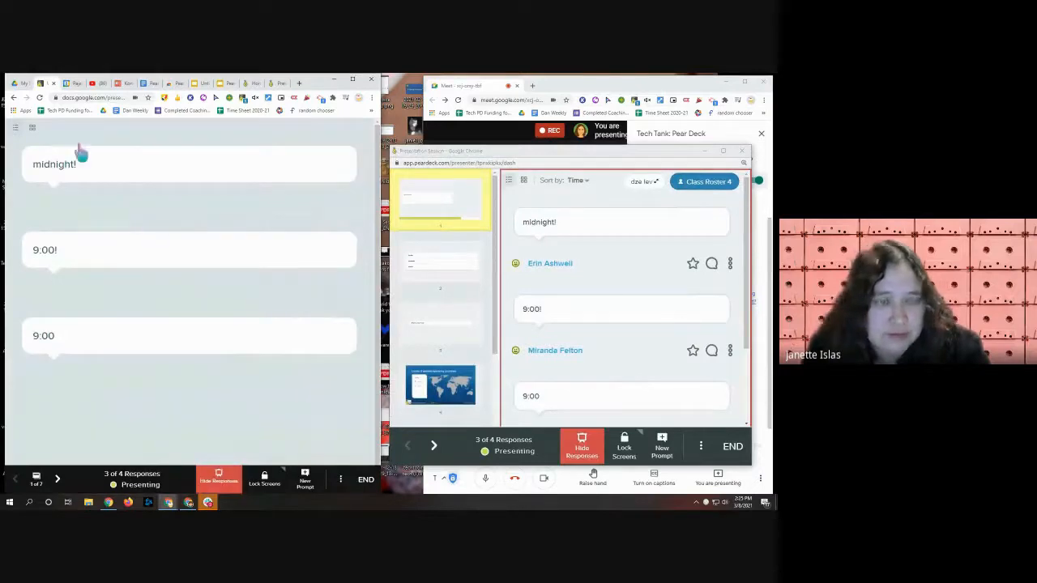
{"action": "left_click", "coordinate": [225, 483]}
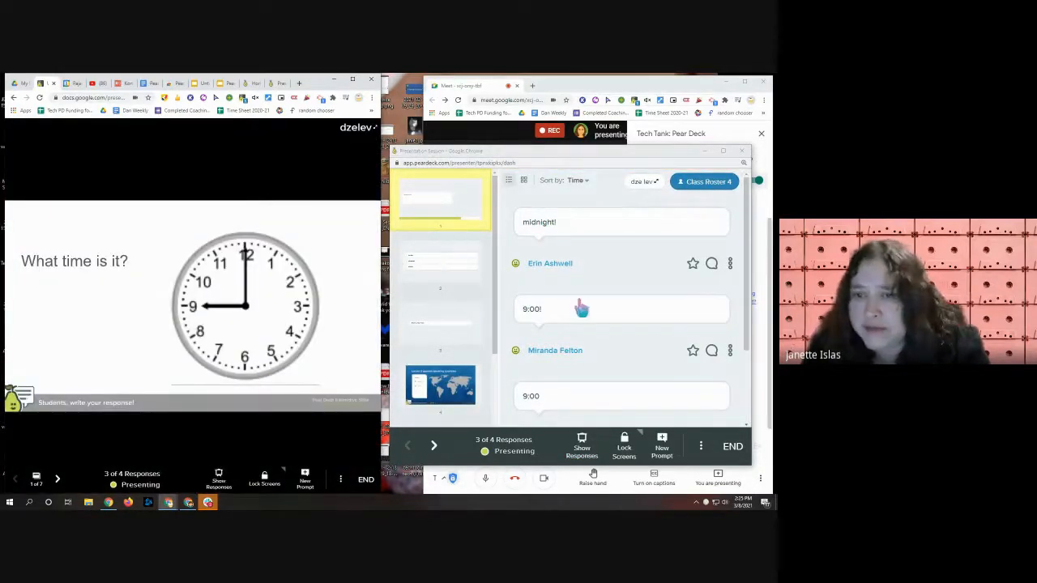
Step: Star the "midnight!" response and briefly show only that starred answer in the projector view before hiding it
{"action": "left_click", "coordinate": [693, 269]}
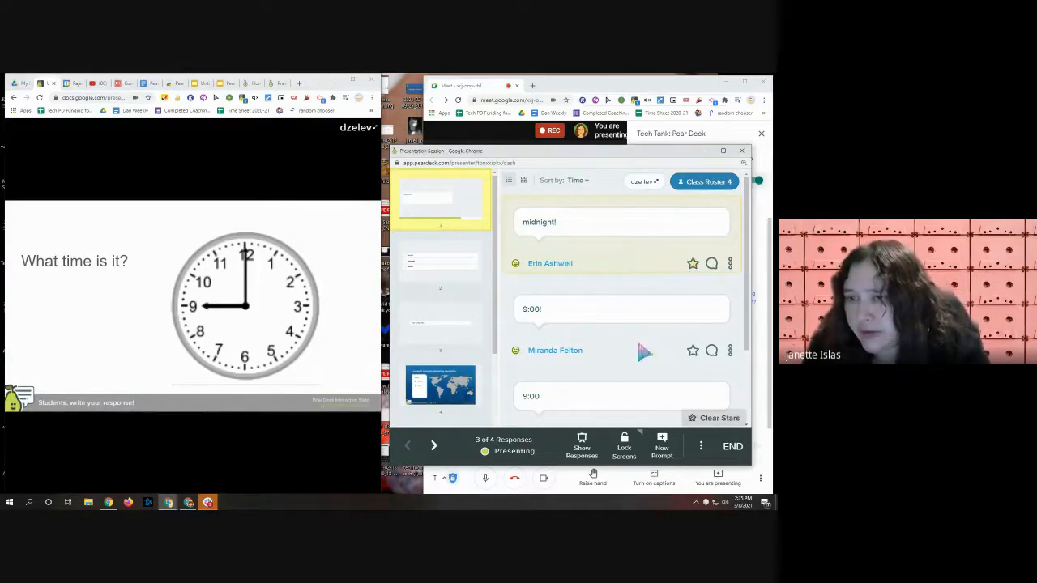
{"action": "left_click", "coordinate": [219, 478]}
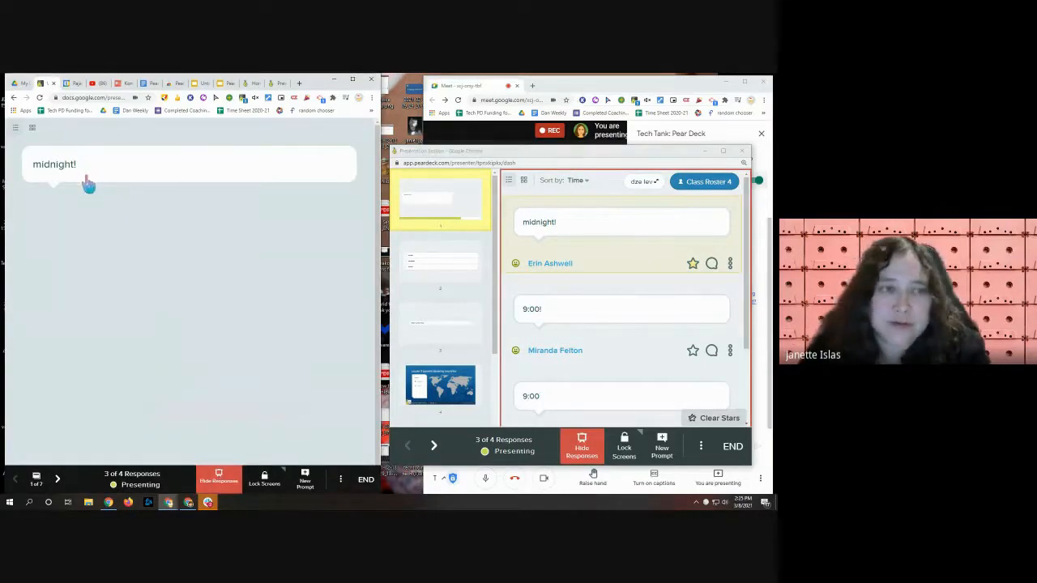
{"action": "left_click", "coordinate": [222, 489]}
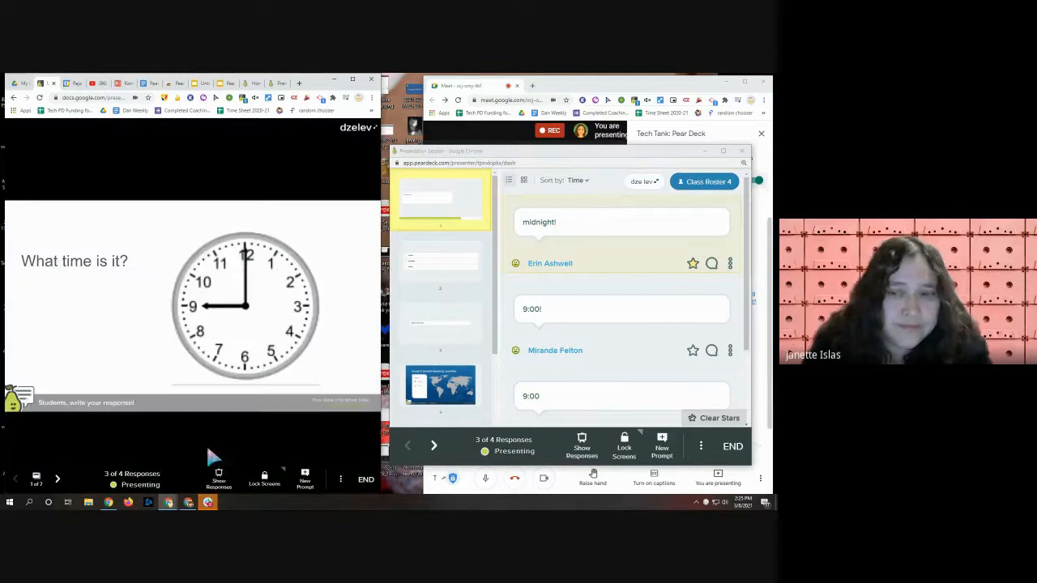
Step: Open the feedback form for the "midnight!" response, close it without sending anything, and look over the other responses
{"action": "left_click", "coordinate": [713, 266]}
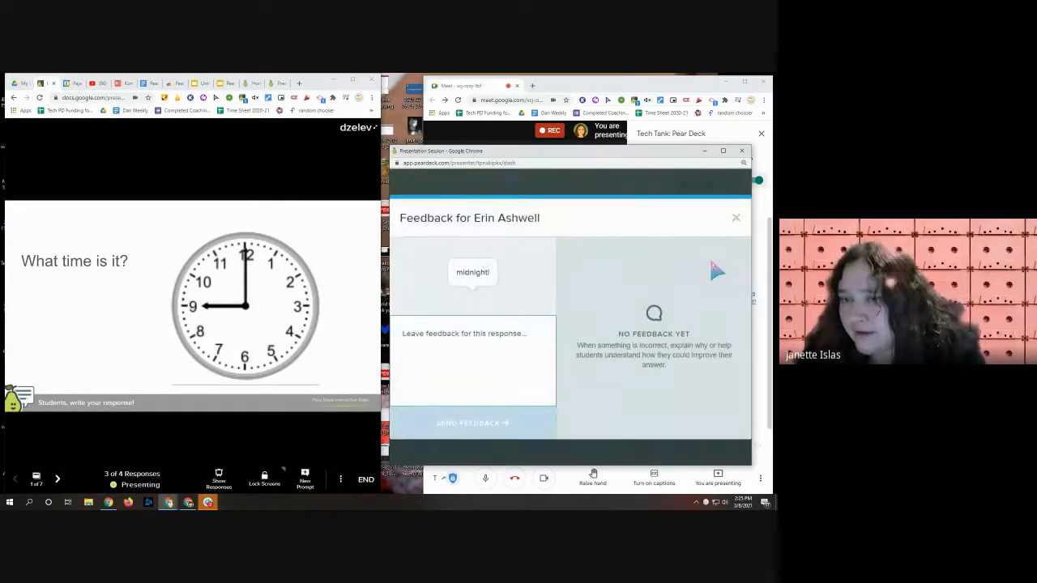
{"action": "left_click", "coordinate": [475, 340]}
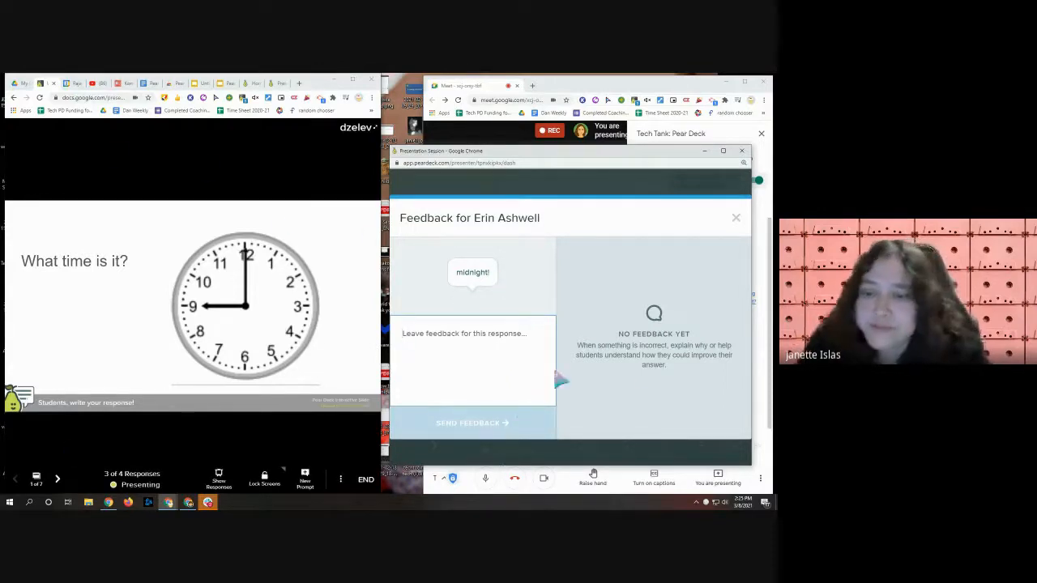
{"action": "left_click", "coordinate": [736, 222]}
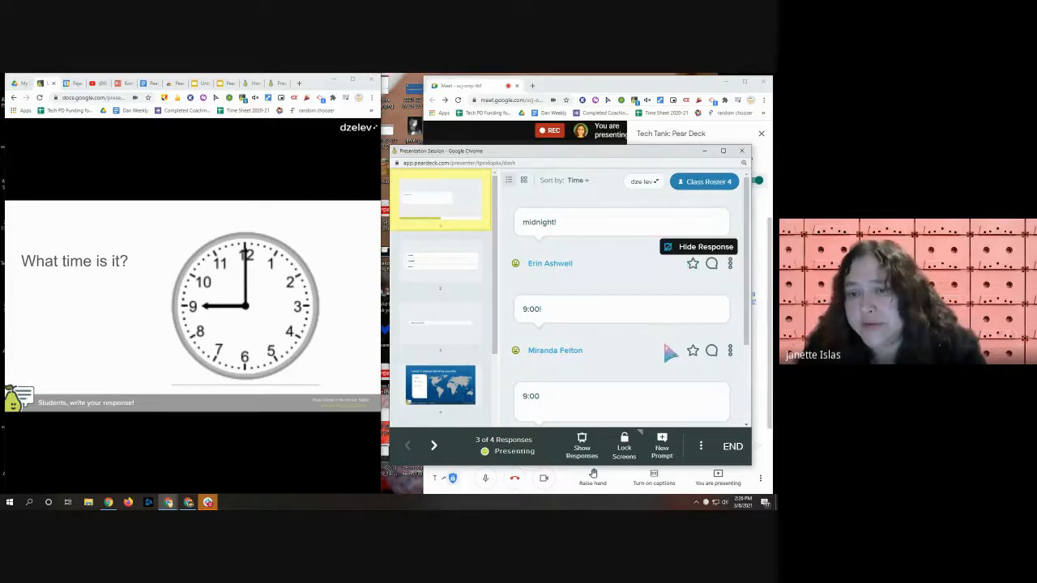
{"action": "scroll", "coordinate": [591, 264], "scroll_direction": "down", "scroll_amount": 1}
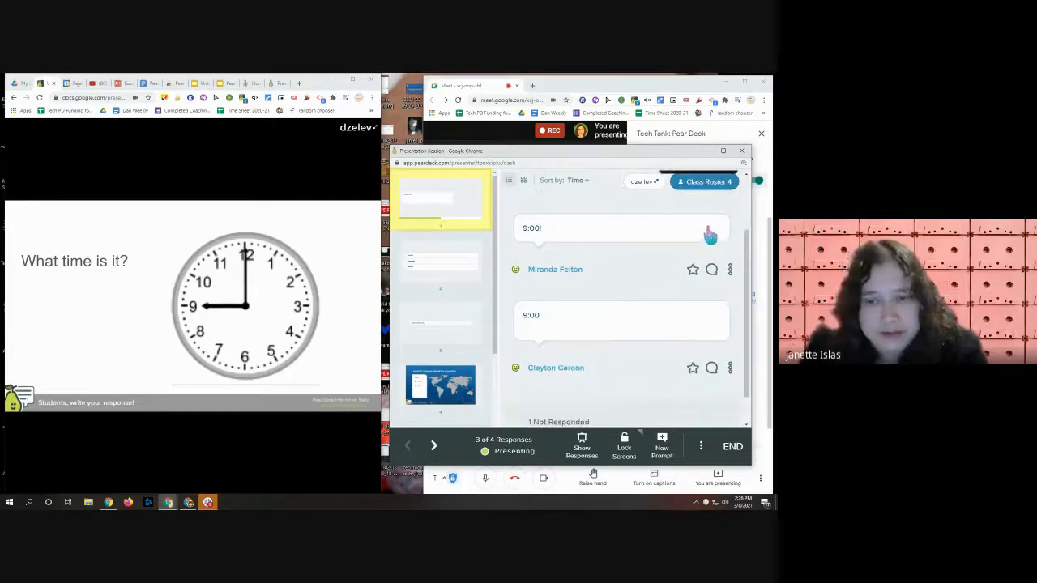
{"action": "scroll", "coordinate": [648, 251], "scroll_direction": "up", "scroll_amount": 1}
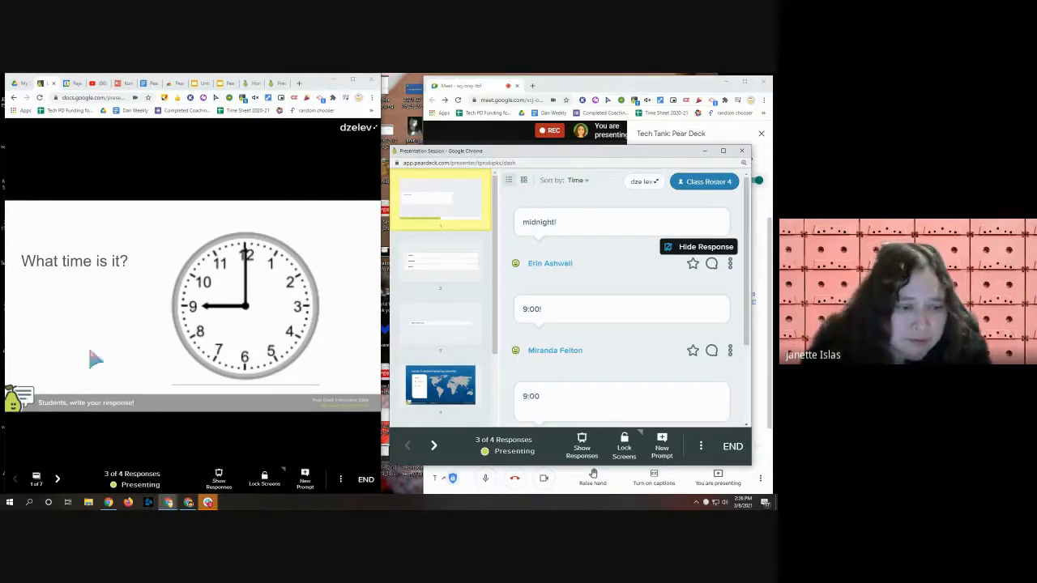
Step: Briefly lock and unlock the student screens, and start a 1:00 countdown for answering the clock question
{"action": "left_click", "coordinate": [264, 481]}
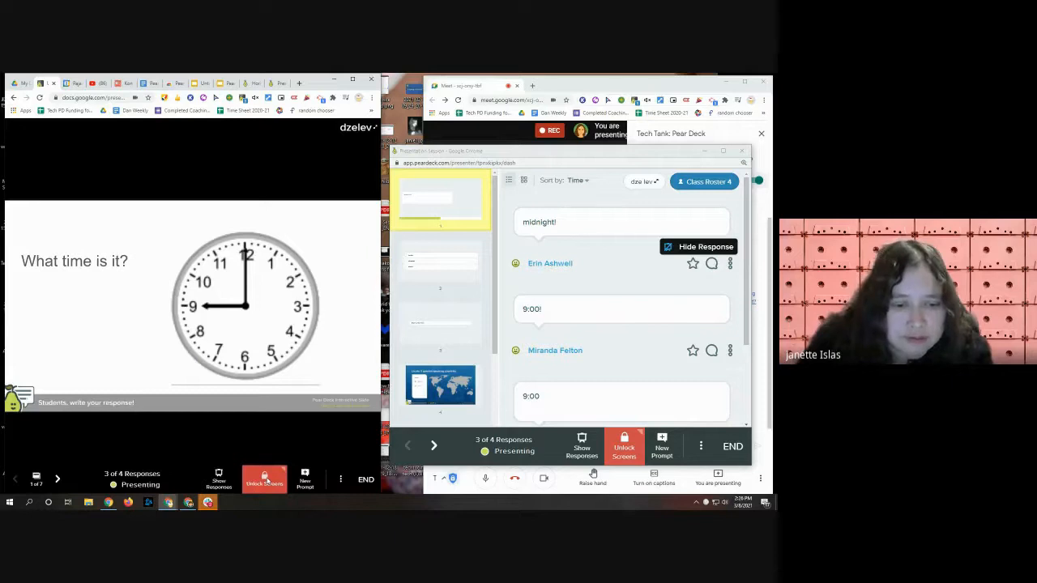
{"action": "left_click", "coordinate": [264, 477]}
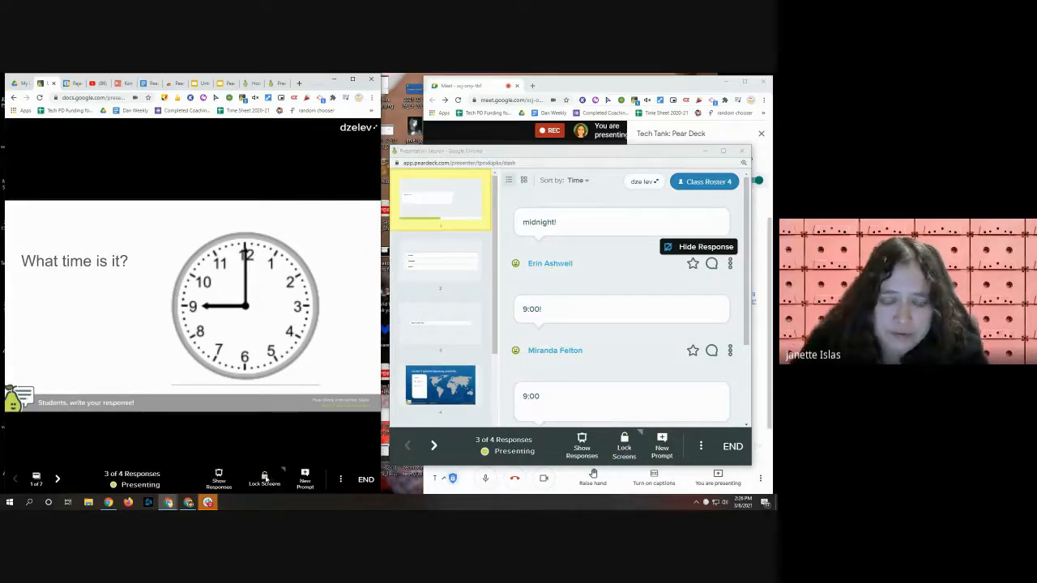
{"action": "mouse_move", "coordinate": [272, 484]}
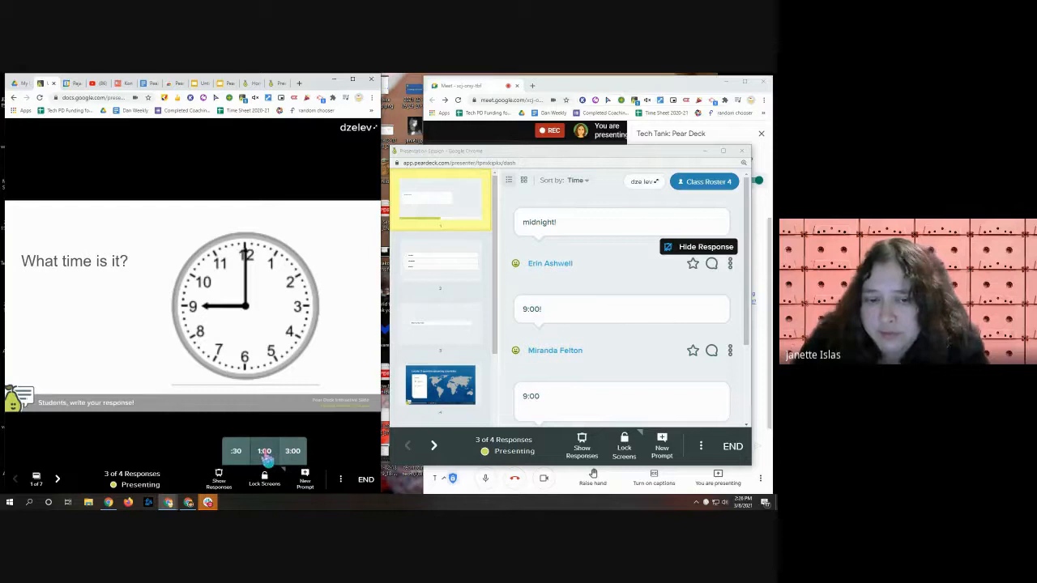
{"action": "left_click", "coordinate": [266, 453]}
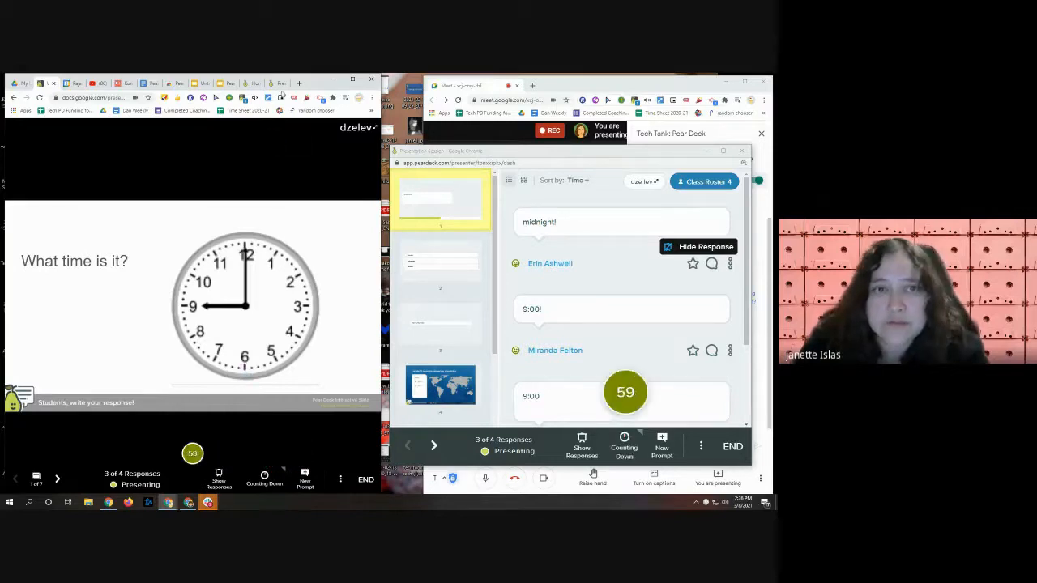
Step: Check how the running countdown appears in the student view and return to the projector view
{"action": "left_click", "coordinate": [279, 84]}
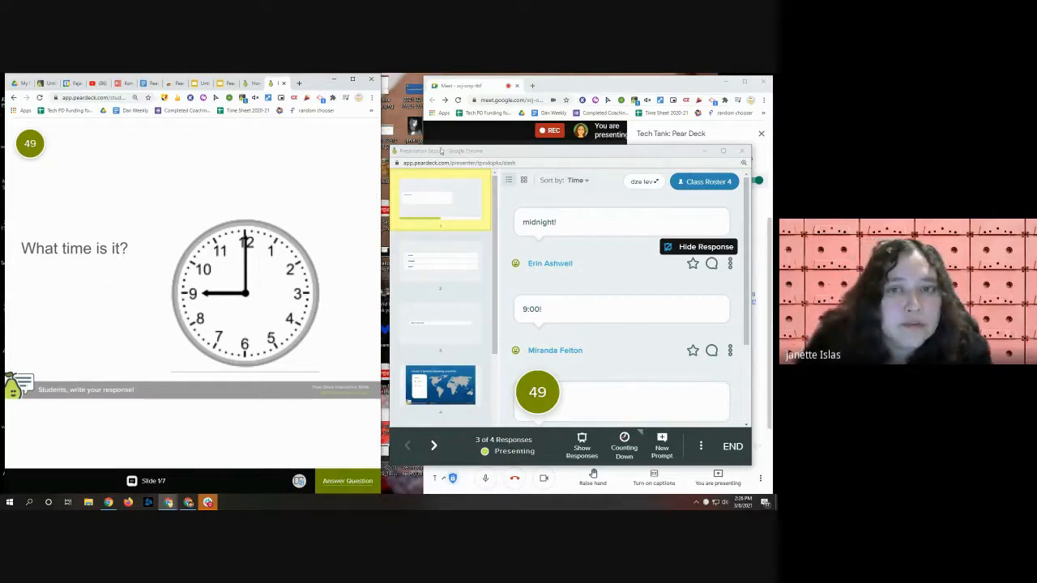
{"action": "left_click", "coordinate": [44, 83]}
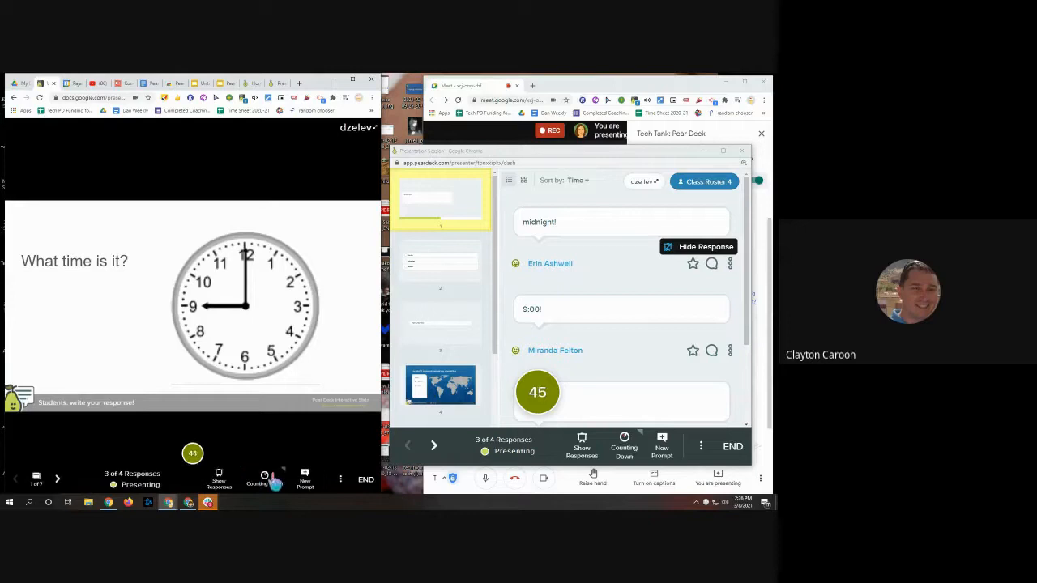
{"action": "left_click", "coordinate": [276, 481]}
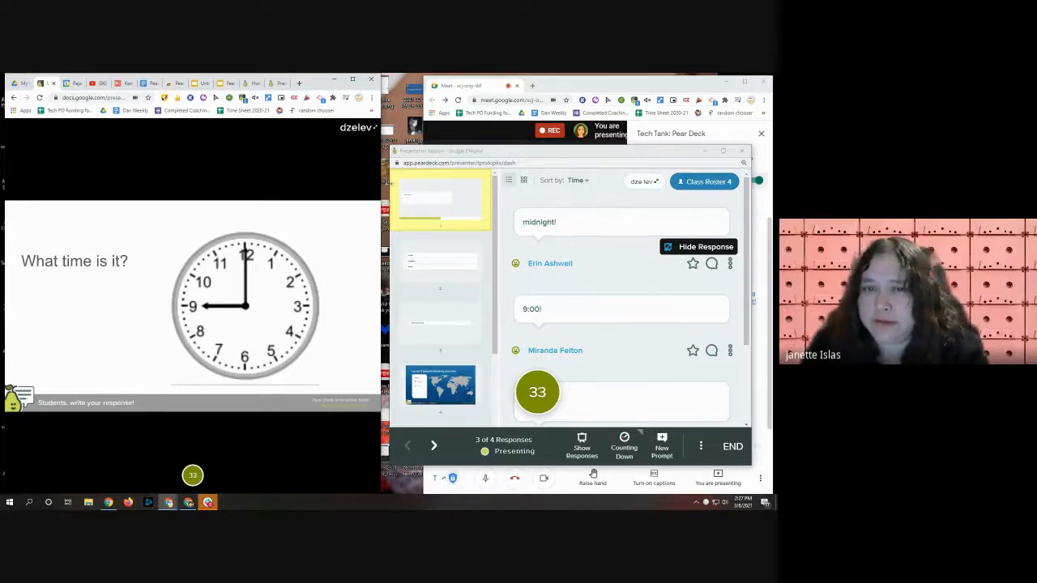
{"action": "left_click", "coordinate": [278, 86]}
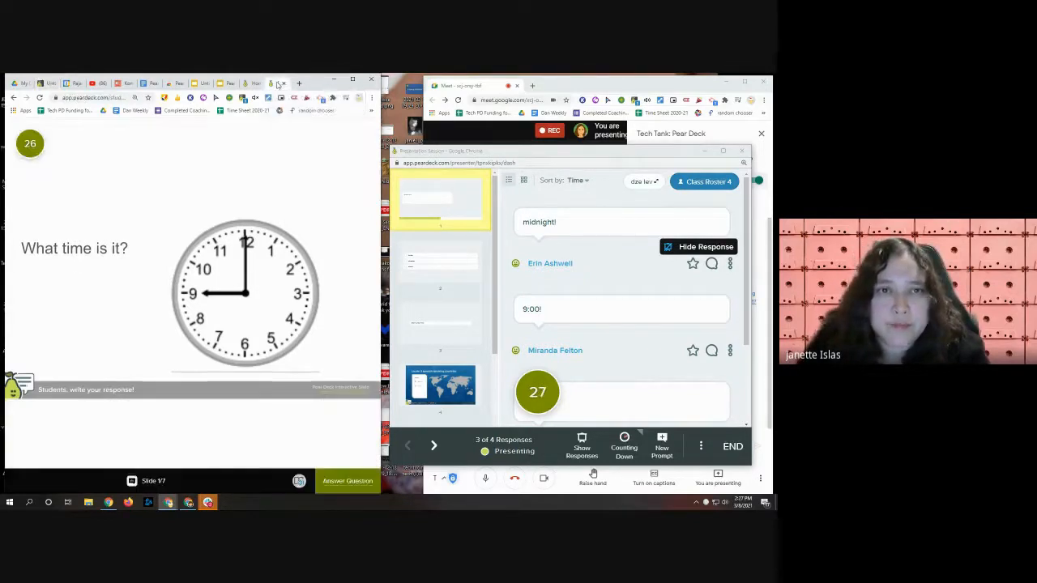
{"action": "mouse_move", "coordinate": [278, 85]}
{"action": "left_mouse_down"}
{"action": "mouse_move", "coordinate": [332, 83]}
{"action": "mouse_move", "coordinate": [281, 87]}
{"action": "left_mouse_up"}
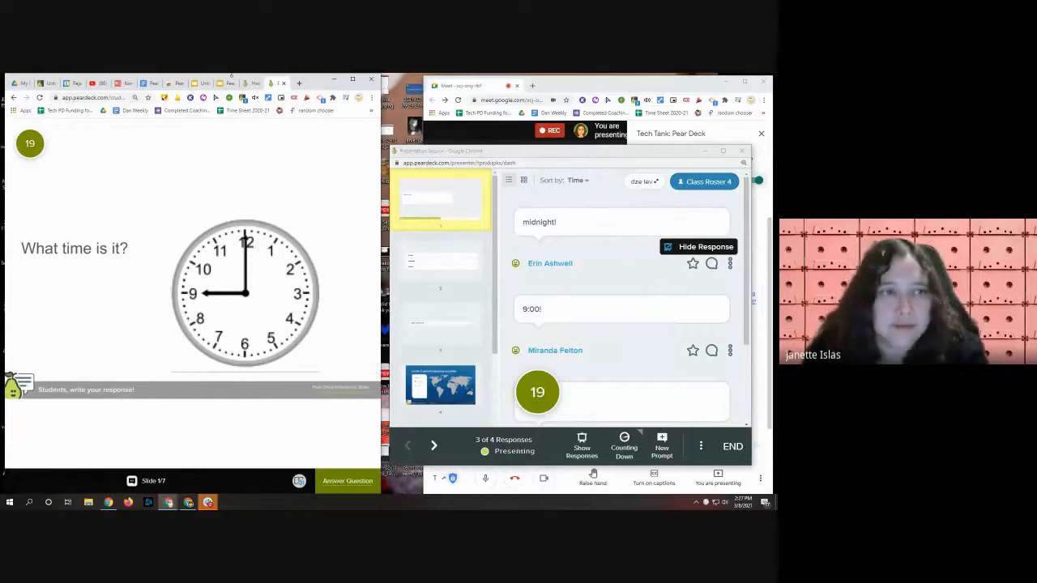
{"action": "left_click", "coordinate": [39, 89]}
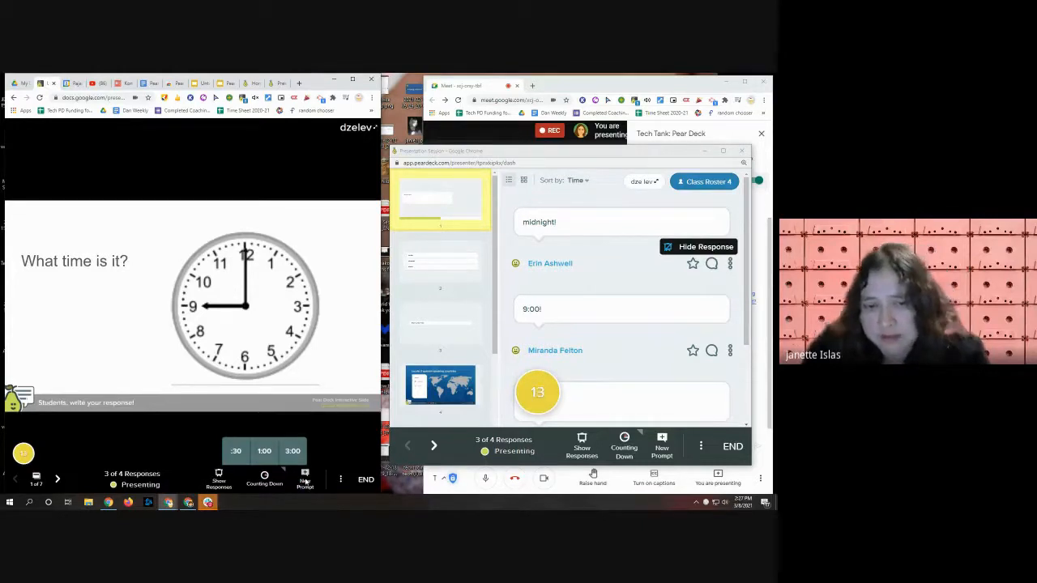
Step: Insert the ready-made drawing prompt "Draw or type 2 things you learned" into the live session
{"action": "left_click", "coordinate": [307, 482]}
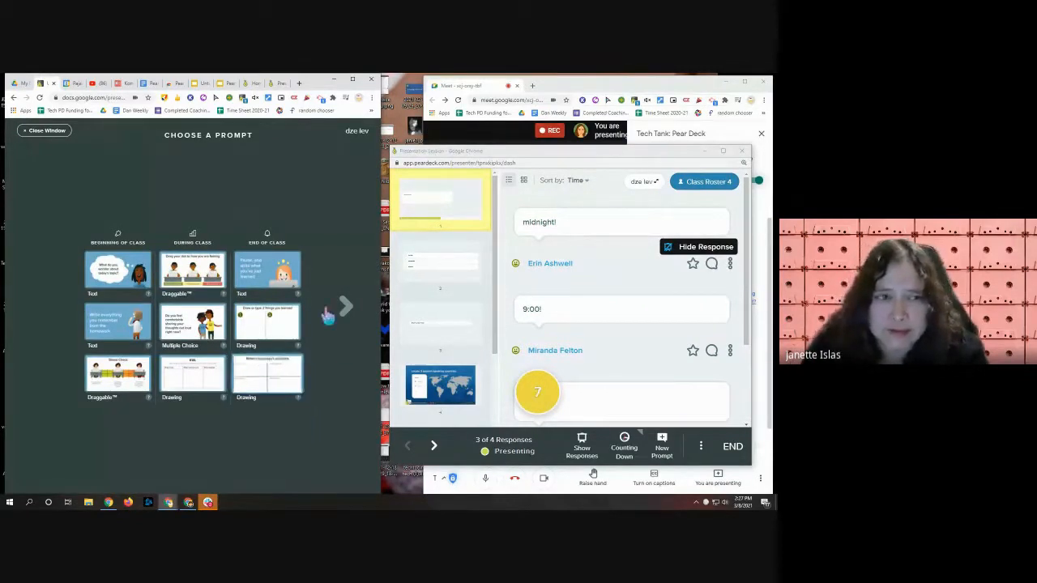
{"action": "left_click", "coordinate": [47, 130]}
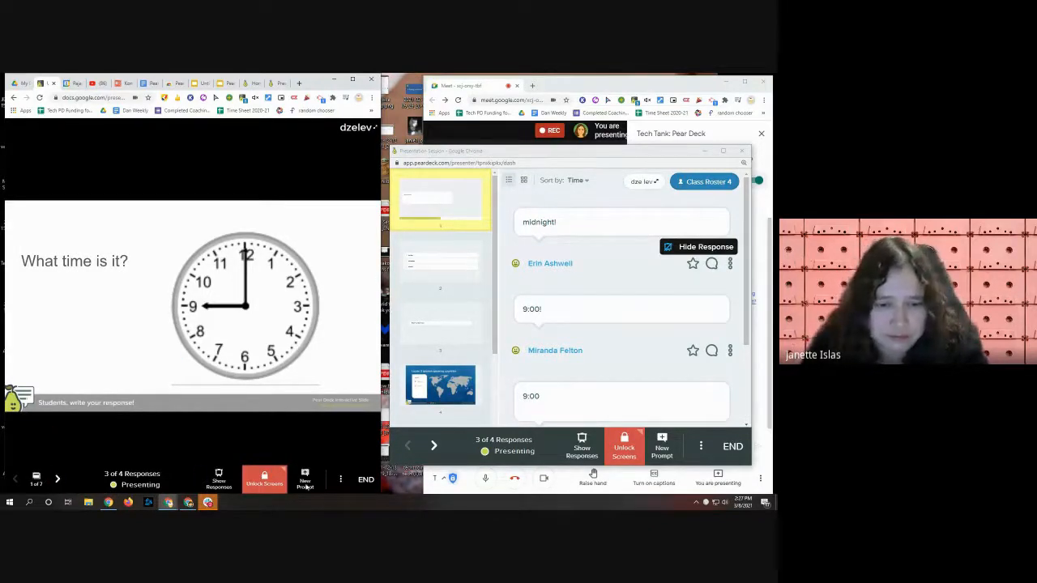
{"action": "left_click", "coordinate": [306, 480]}
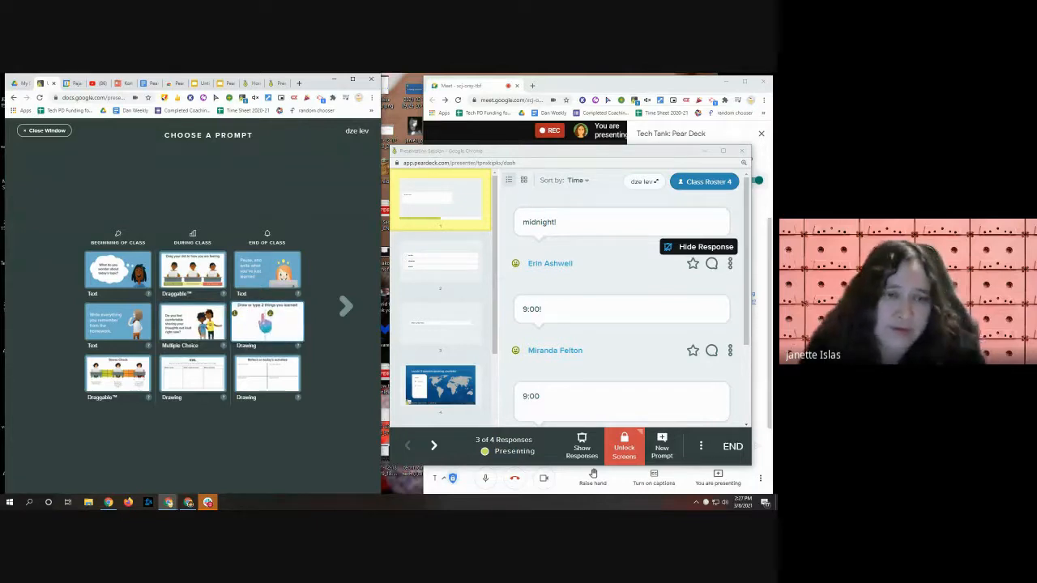
{"action": "left_click", "coordinate": [267, 324]}
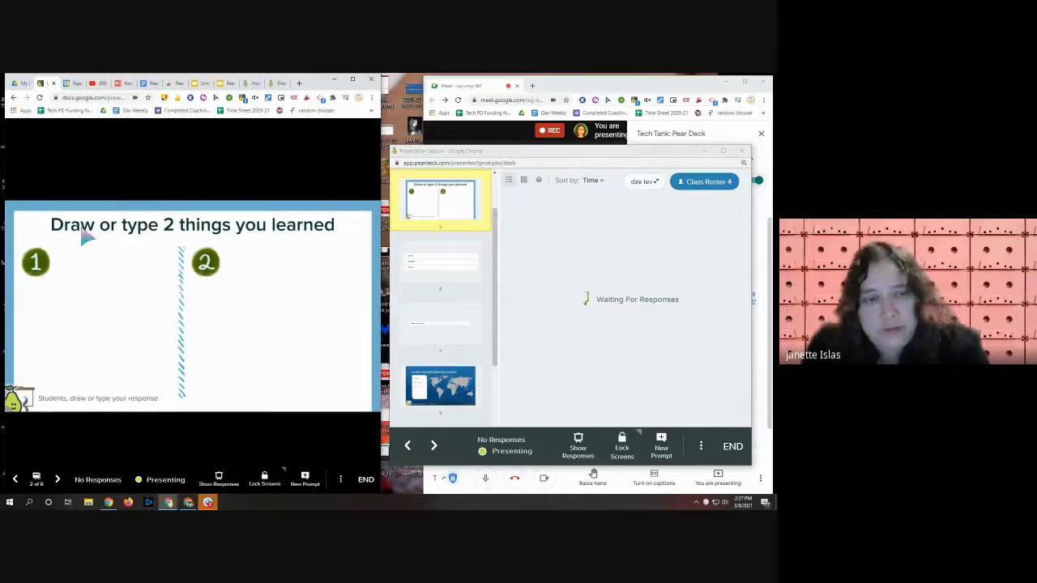
Step: Browse the remaining ready-made prompts and the options for using the current content, and close the chooser without adding one
{"action": "left_click", "coordinate": [303, 480]}
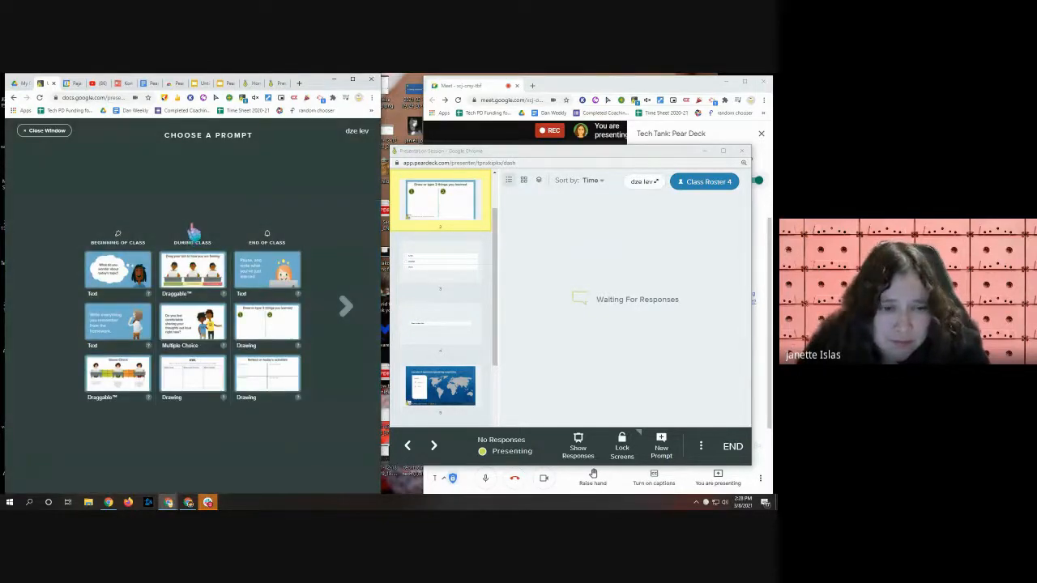
{"action": "left_click", "coordinate": [346, 308]}
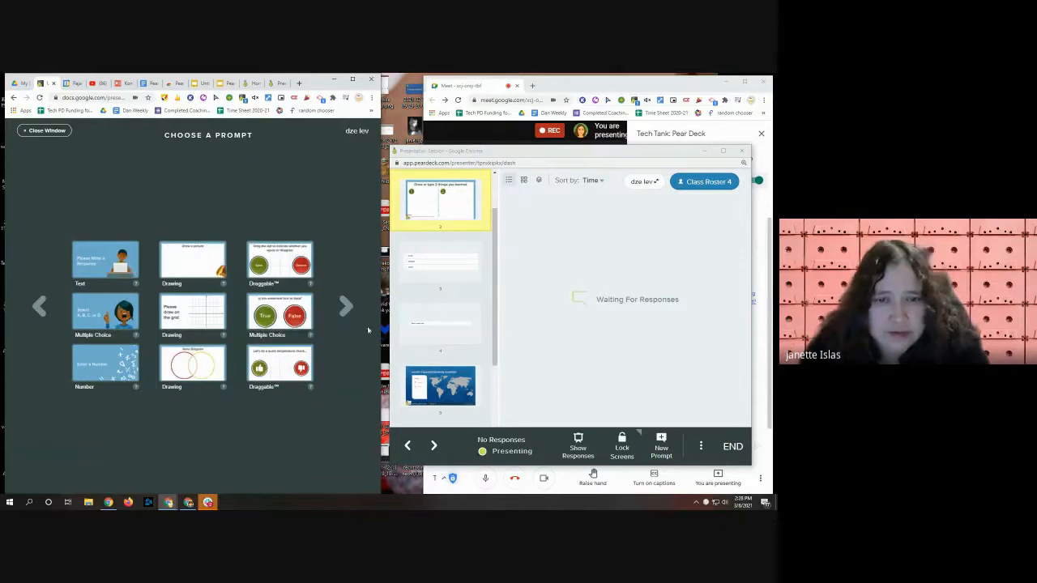
{"action": "left_click", "coordinate": [346, 313]}
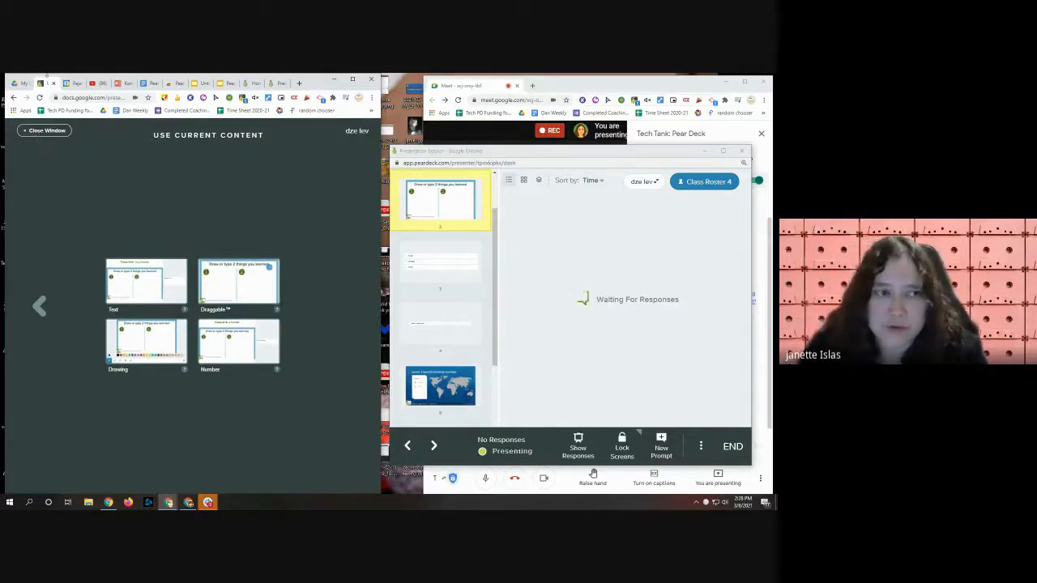
{"action": "left_click", "coordinate": [48, 132]}
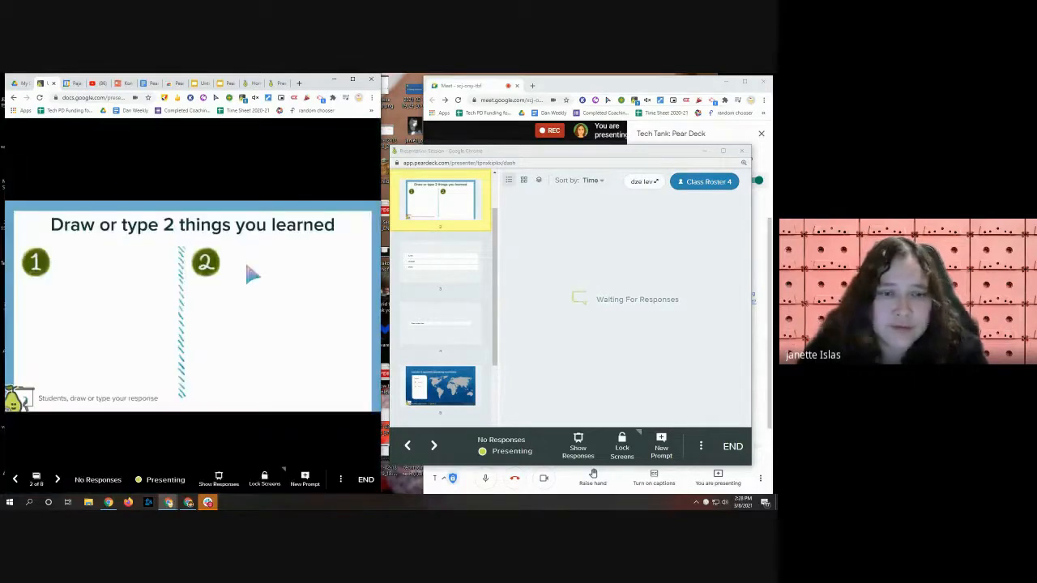
Step: Advance the session to "What is the fastest animal?" and compare the narrow and wide layouts of its student view
{"action": "left_click", "coordinate": [58, 479]}
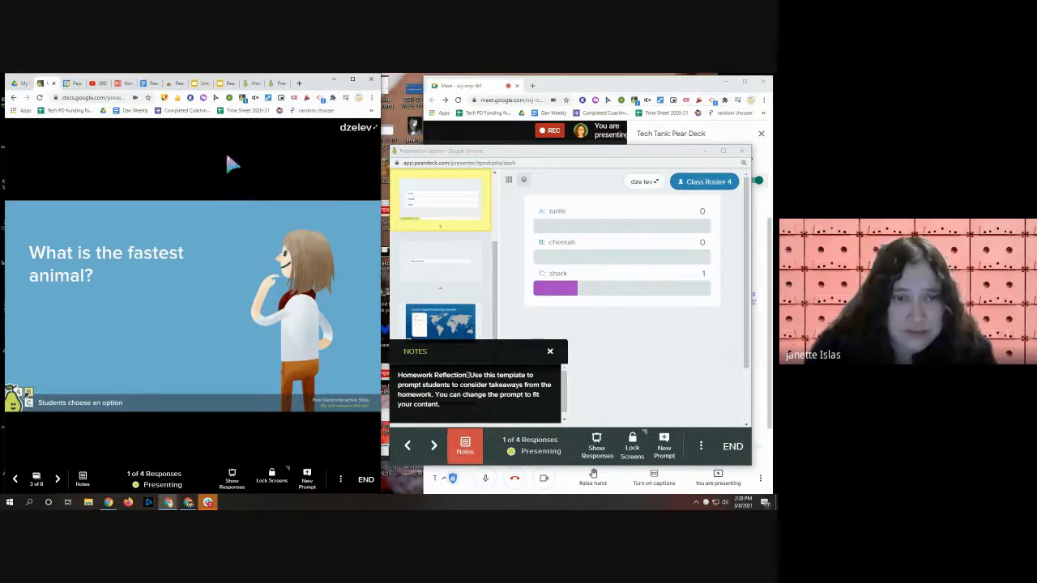
{"action": "left_click", "coordinate": [274, 84]}
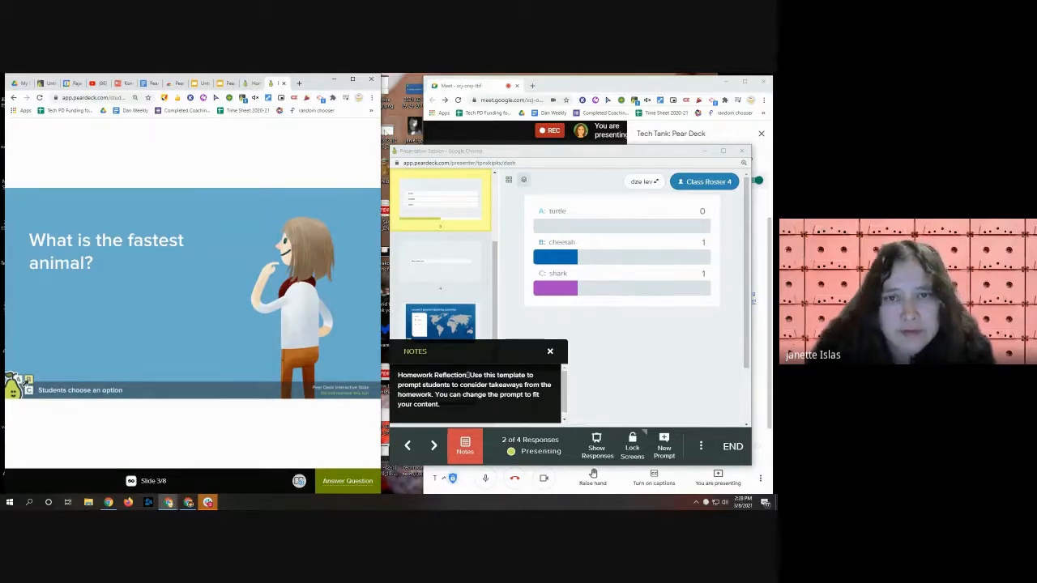
{"action": "left_click_drag", "start_coordinate": [381, 130], "coordinate": [515, 129]}
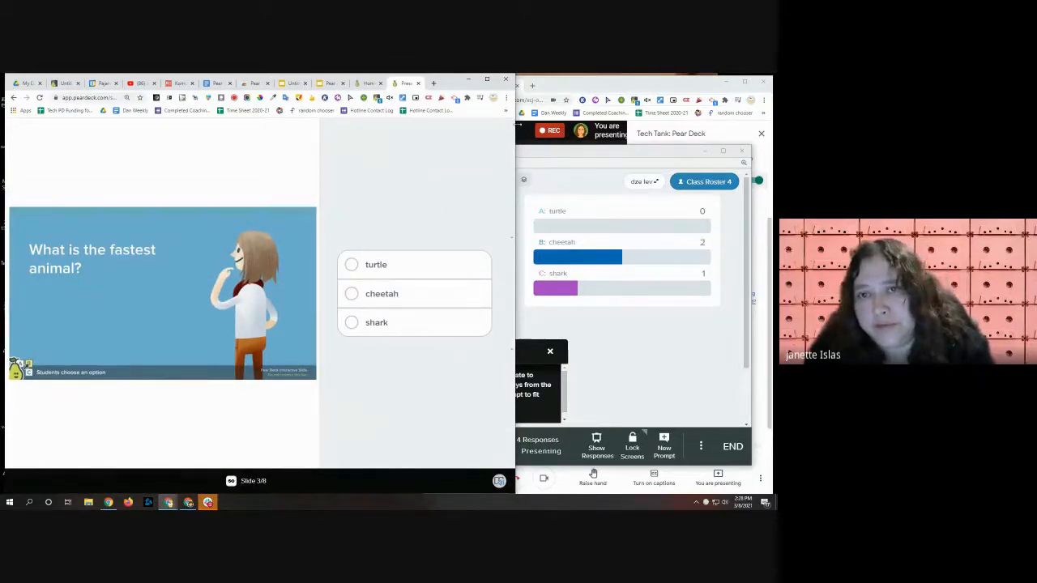
{"action": "left_click_drag", "start_coordinate": [515, 136], "coordinate": [377, 136]}
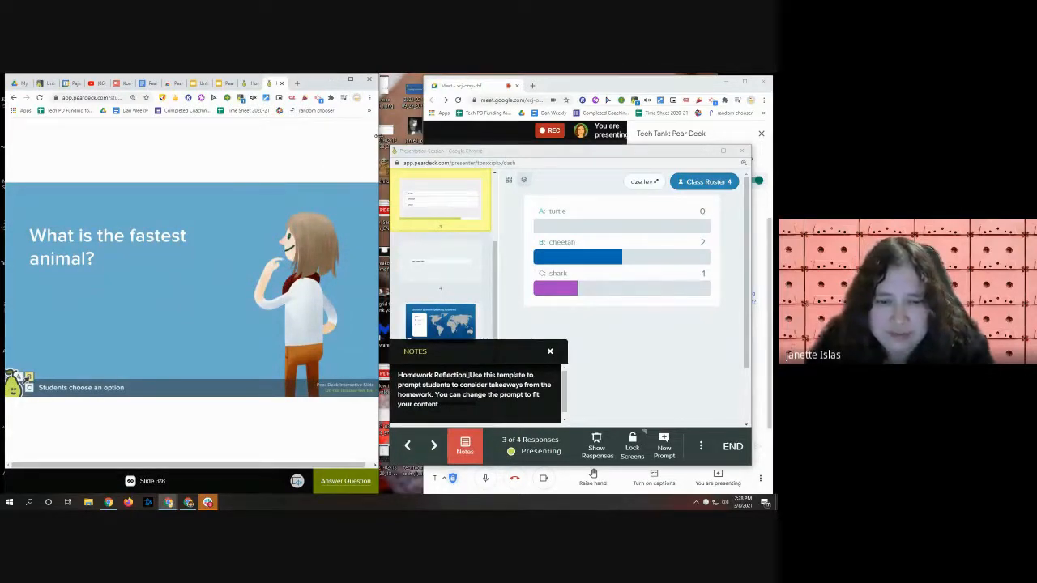
{"action": "left_click_drag", "start_coordinate": [378, 136], "coordinate": [579, 136]}
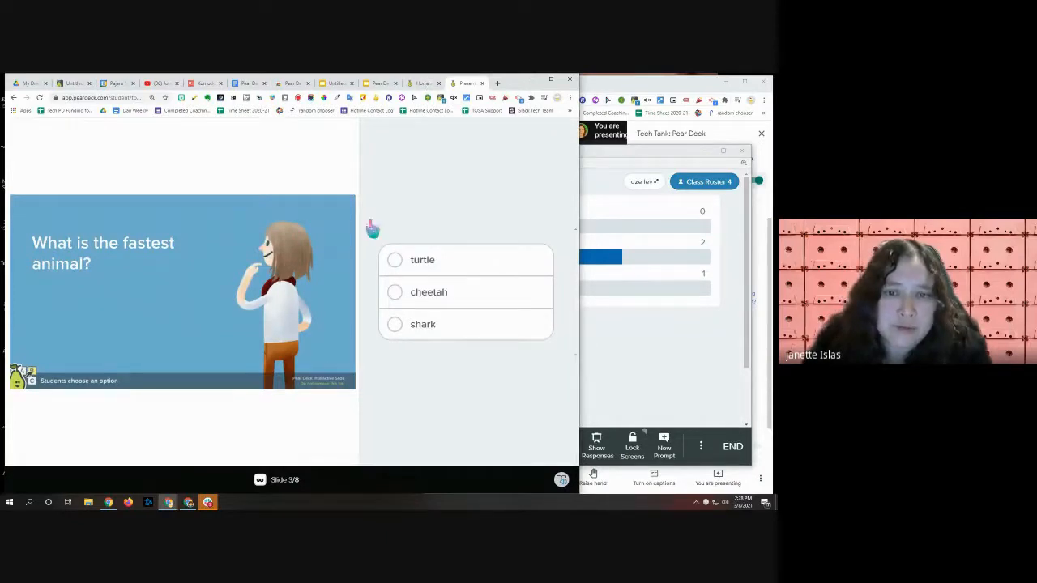
Step: Narrow the student window to uncover the Teacher Dashboard and show the individual fastest-animal answers as a grid
{"action": "left_click_drag", "start_coordinate": [581, 182], "coordinate": [321, 177]}
{"action": "left_click", "coordinate": [550, 154]}
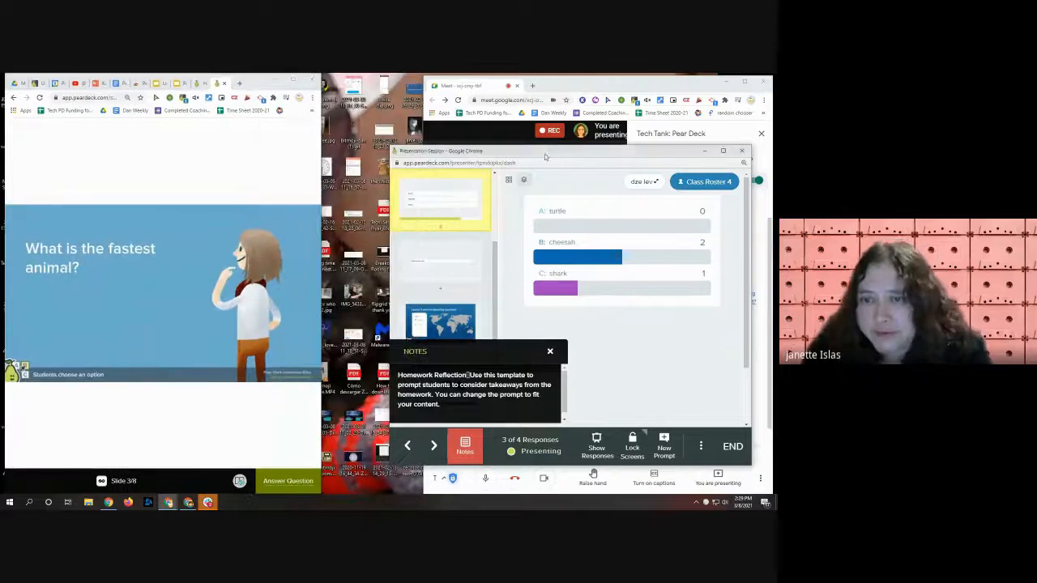
{"action": "left_click", "coordinate": [509, 180]}
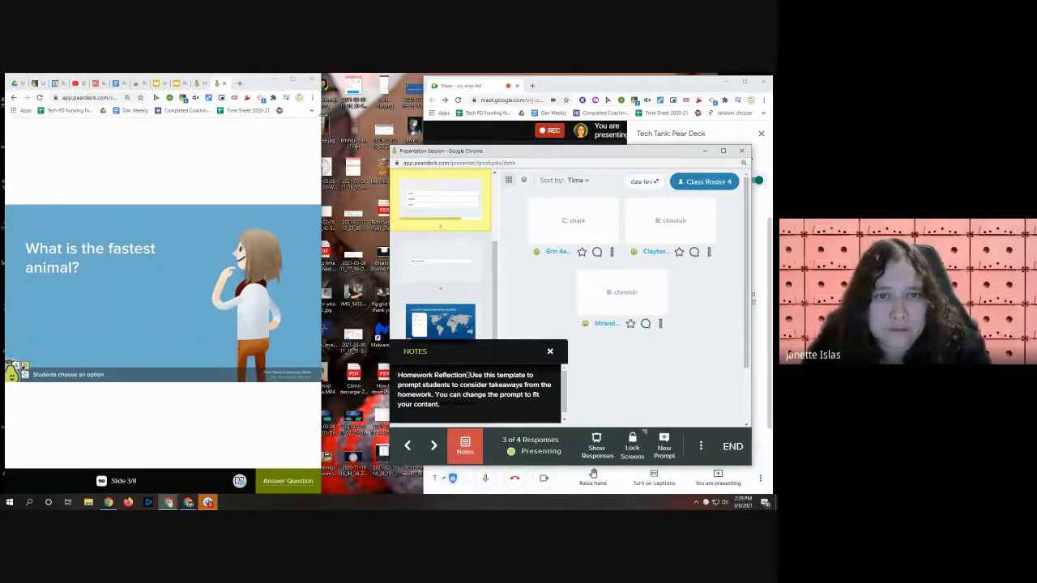
Step: Widen the browser window, advance the session to the number question on slide 4, and show that slide in the student view
{"action": "left_click_drag", "start_coordinate": [320, 114], "coordinate": [437, 113]}
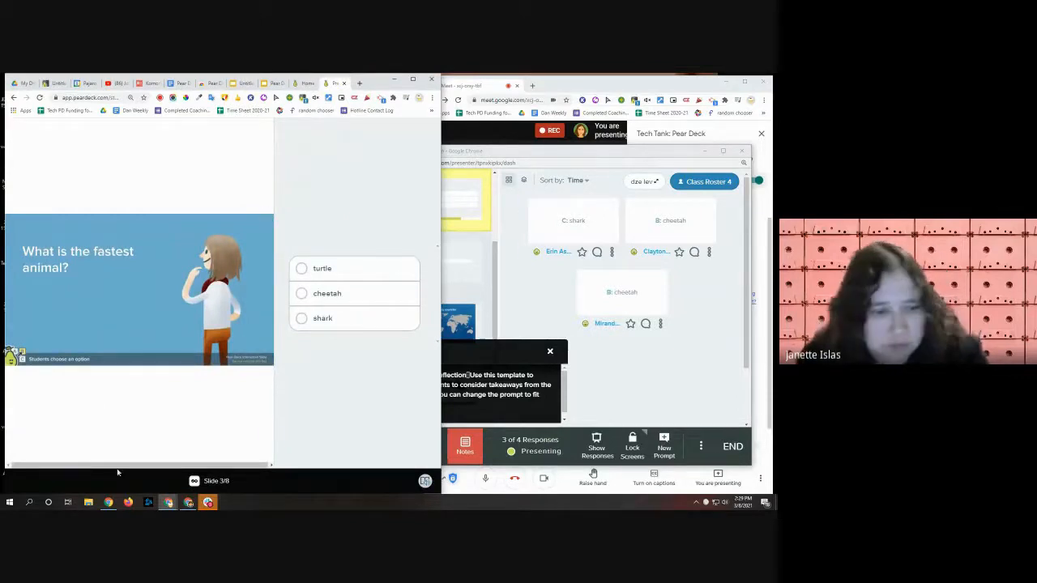
{"action": "left_click_drag", "start_coordinate": [377, 87], "coordinate": [385, 87]}
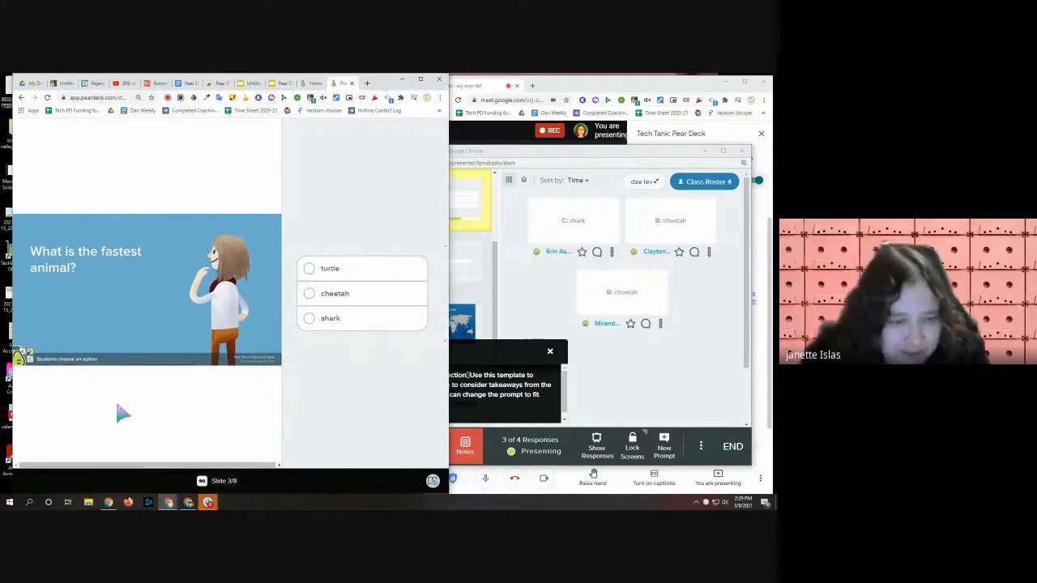
{"action": "left_click", "coordinate": [62, 84]}
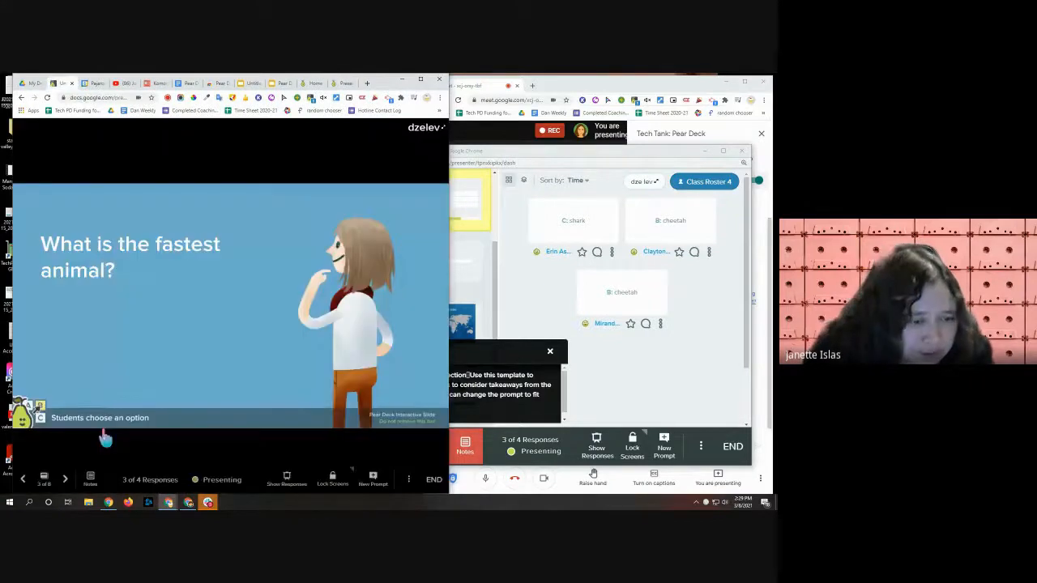
{"action": "left_click", "coordinate": [64, 481]}
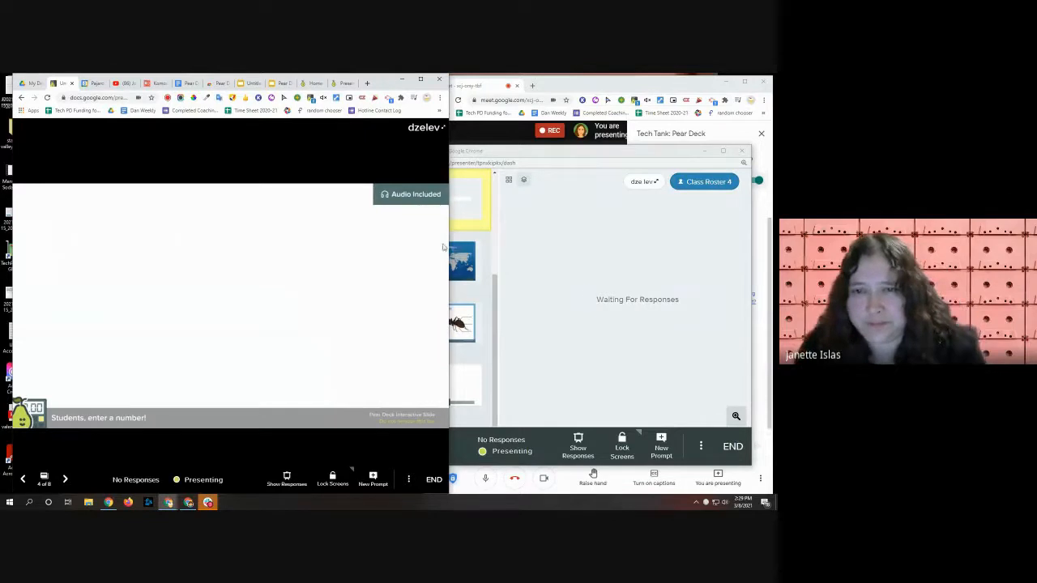
{"action": "left_click", "coordinate": [342, 85]}
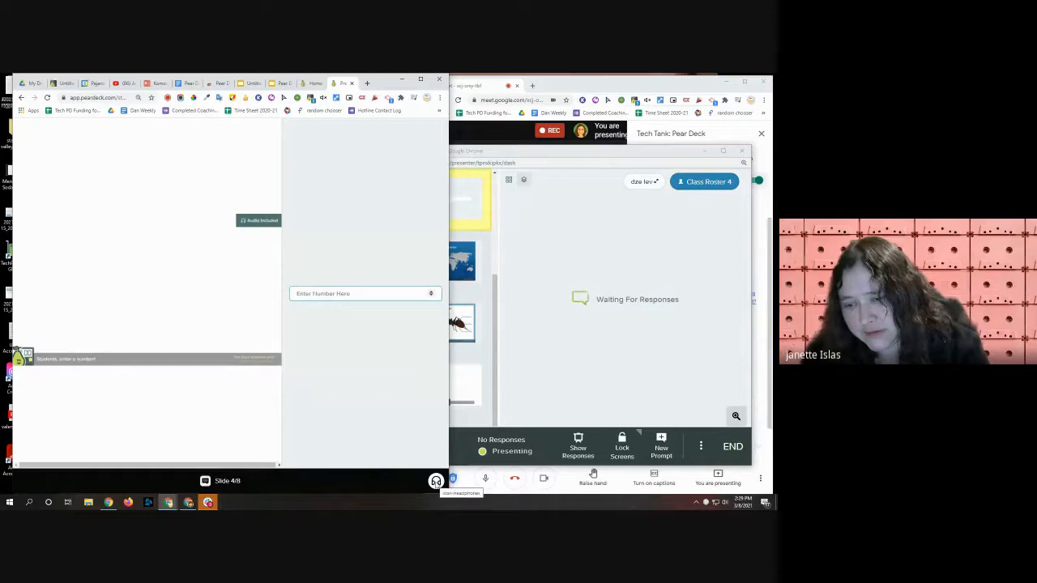
Step: Play the audio recording included with slide 4 in the student view
{"action": "left_click", "coordinate": [435, 482]}
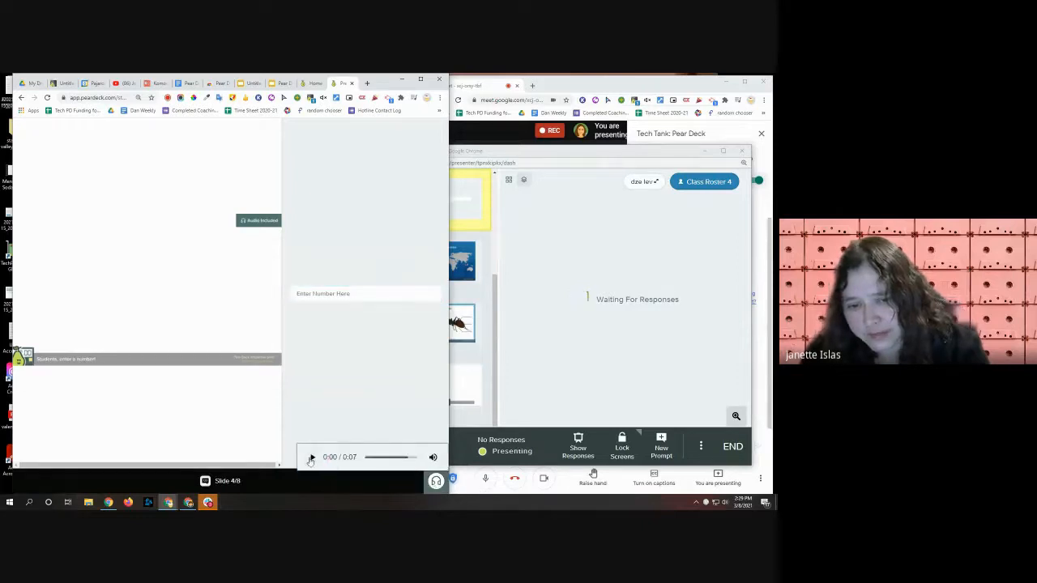
{"action": "left_click", "coordinate": [312, 458]}
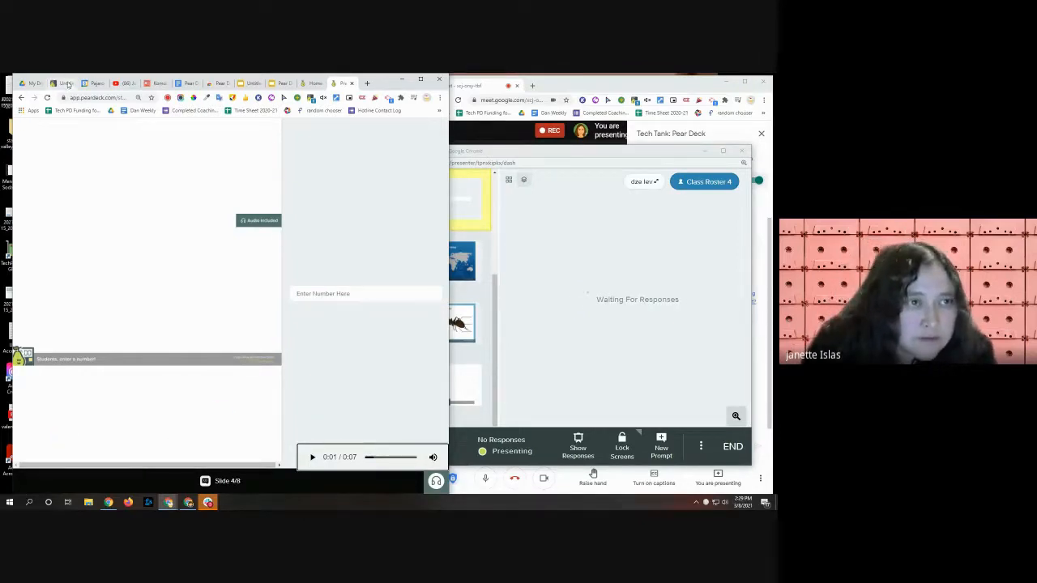
Step: Advance the session to "Locate 3 spanish-speaking countries" and place the flag, pin, fish and compass icons on the map in the student view
{"action": "left_click", "coordinate": [68, 84]}
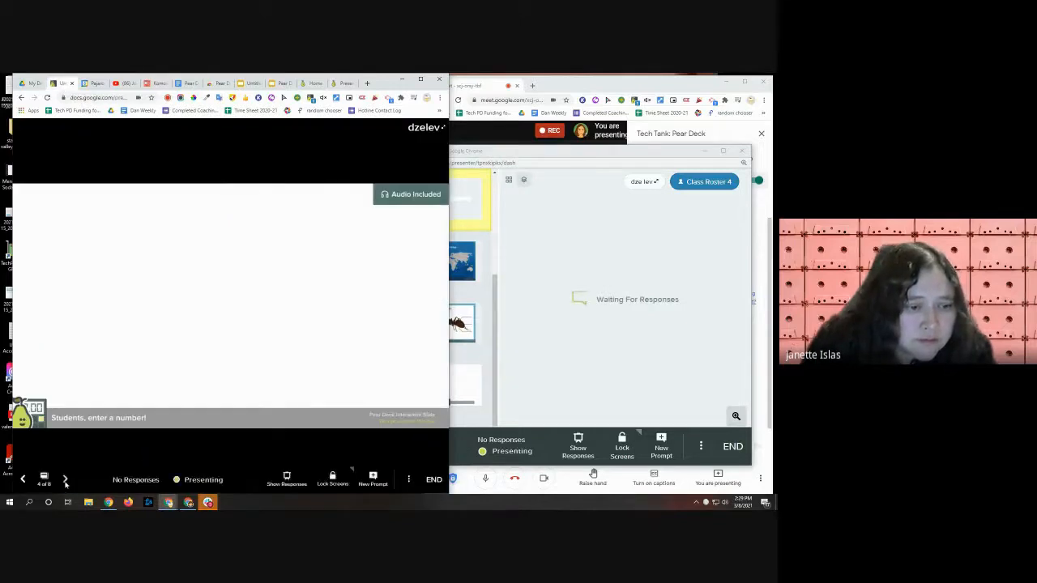
{"action": "left_click", "coordinate": [65, 480]}
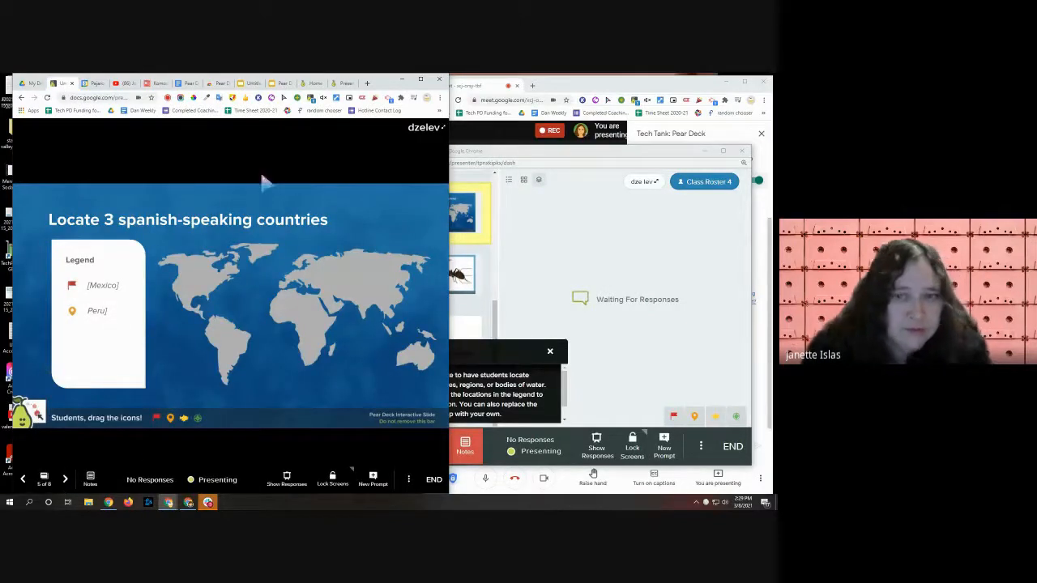
{"action": "left_click", "coordinate": [344, 84]}
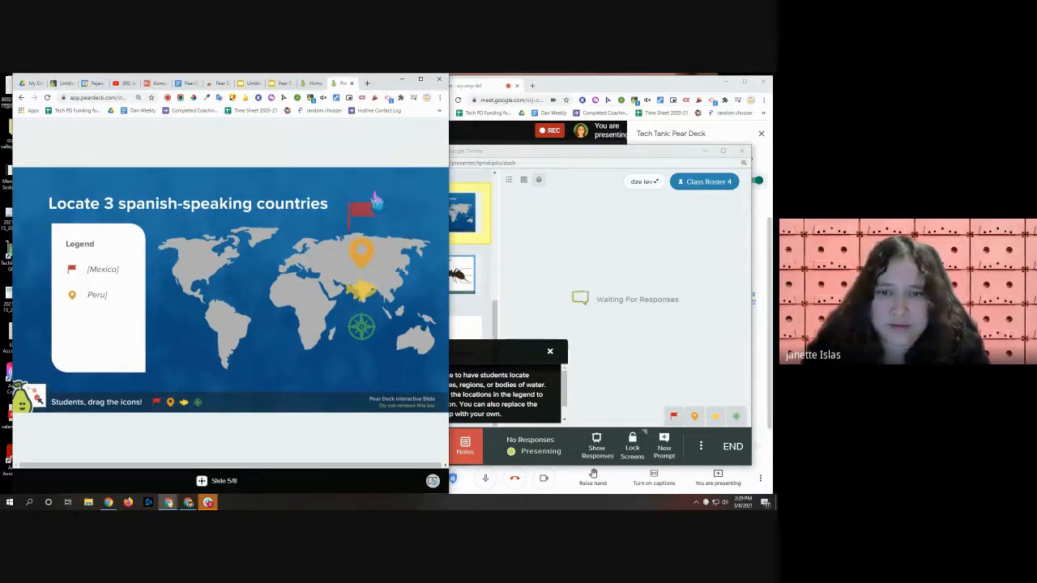
{"action": "left_click_drag", "start_coordinate": [364, 252], "coordinate": [309, 274]}
{"action": "left_click_drag", "start_coordinate": [367, 295], "coordinate": [305, 300]}
{"action": "left_click_drag", "start_coordinate": [351, 211], "coordinate": [350, 318]}
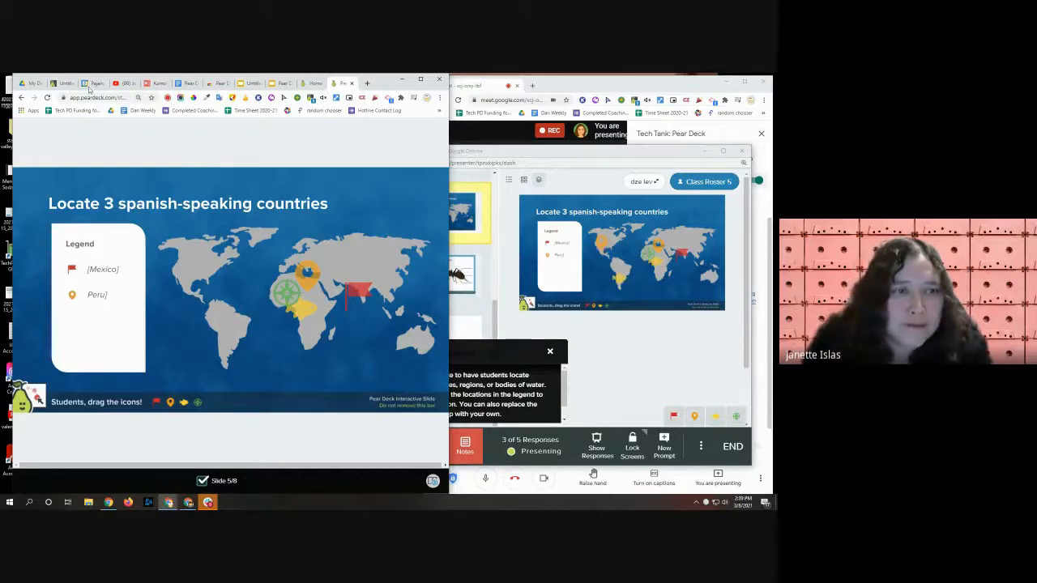
Step: Return to the presenter view and advance the session to the ant diagram labeling question on slide 6
{"action": "left_click", "coordinate": [53, 84]}
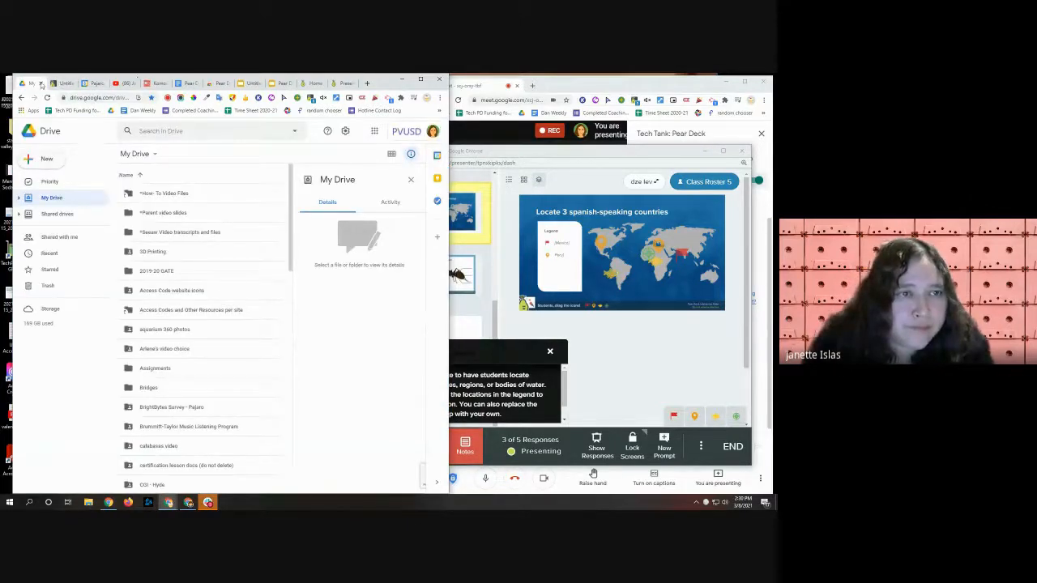
{"action": "left_click", "coordinate": [62, 85]}
{"action": "left_click", "coordinate": [64, 479]}
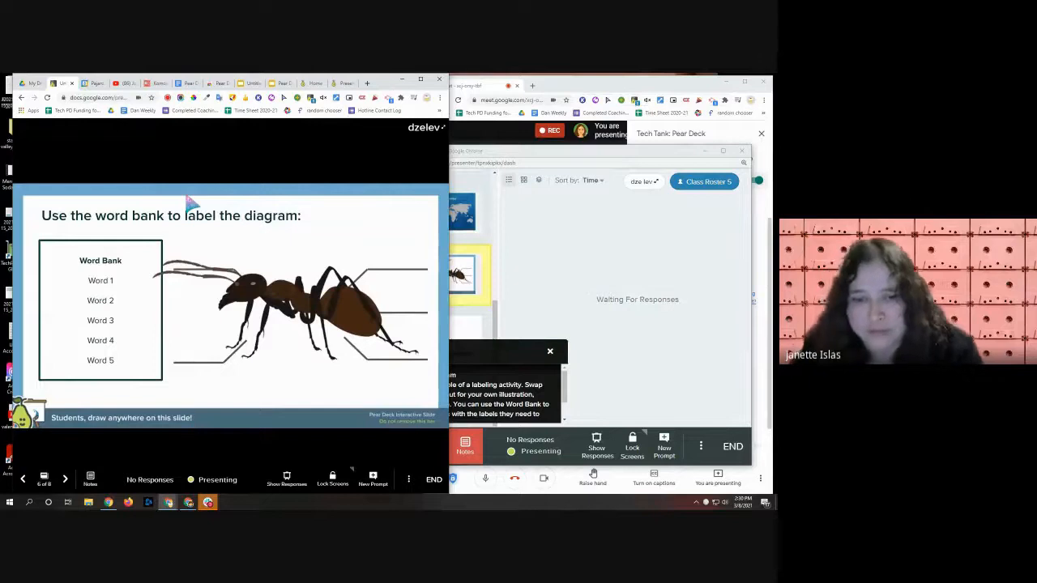
Step: End the session, saving it under the name "test" with Publish Student Takeaways enabled
{"action": "left_click", "coordinate": [435, 479]}
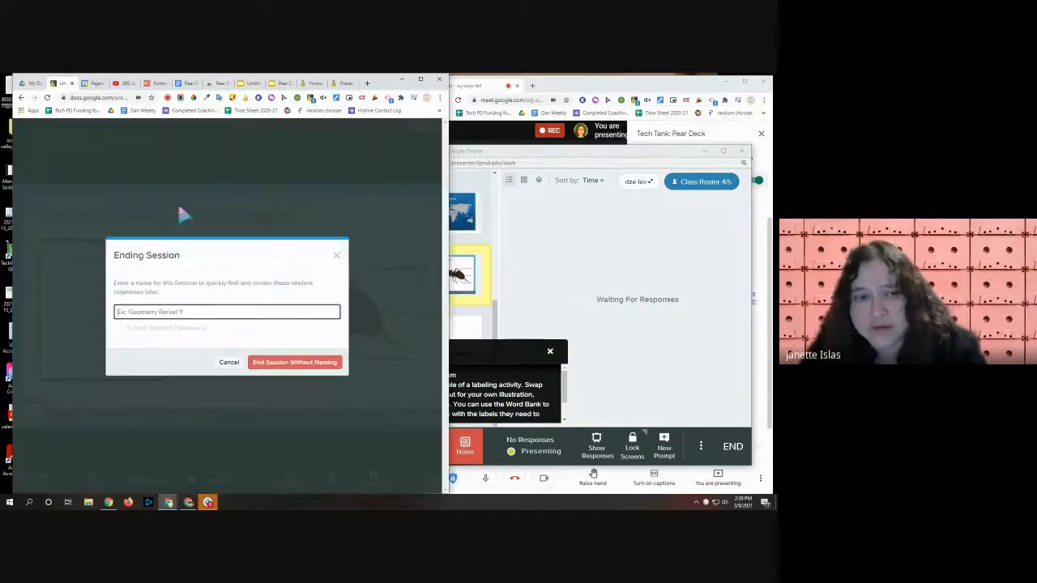
{"action": "left_click", "coordinate": [205, 313]}
{"action": "right_click", "coordinate": [205, 313]}
{"action": "left_click", "coordinate": [183, 313]}
{"action": "type", "text": "test"}
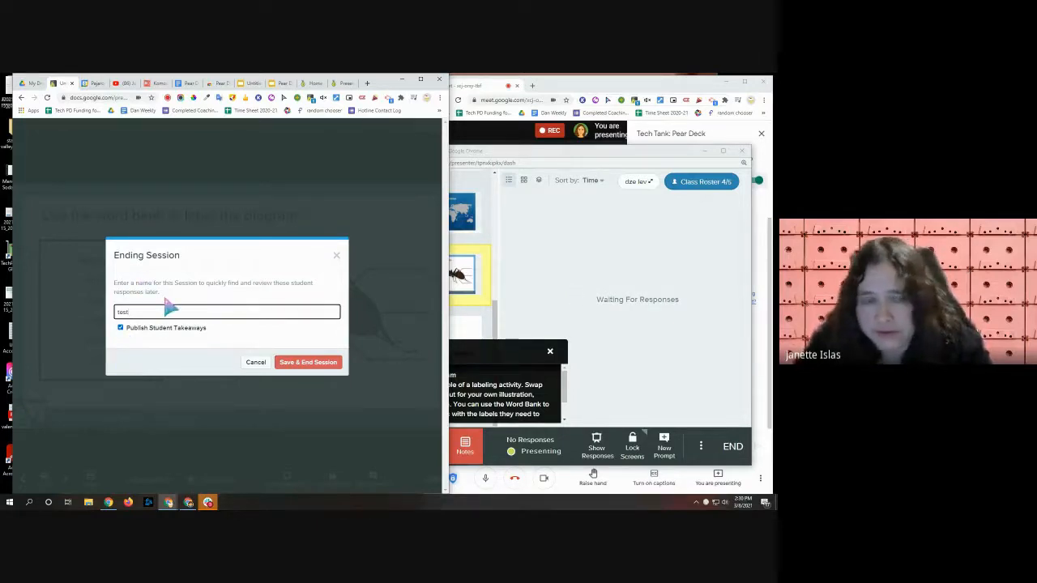
{"action": "left_click", "coordinate": [306, 366]}
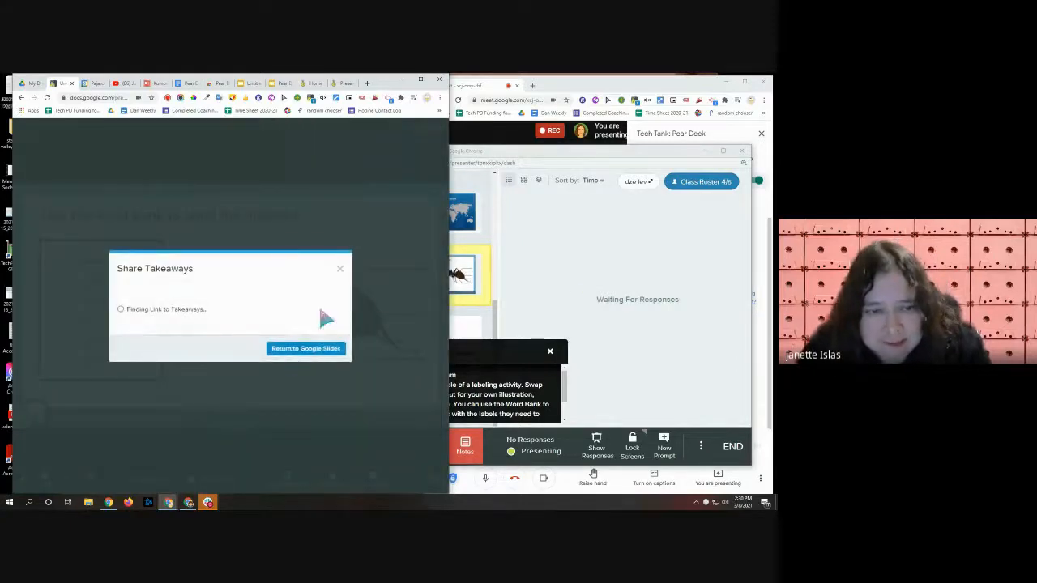
Step: Open the Pear Deck website in a new browser tab and enter the teacher home page
{"action": "left_click", "coordinate": [344, 84]}
{"action": "left_click", "coordinate": [366, 84]}
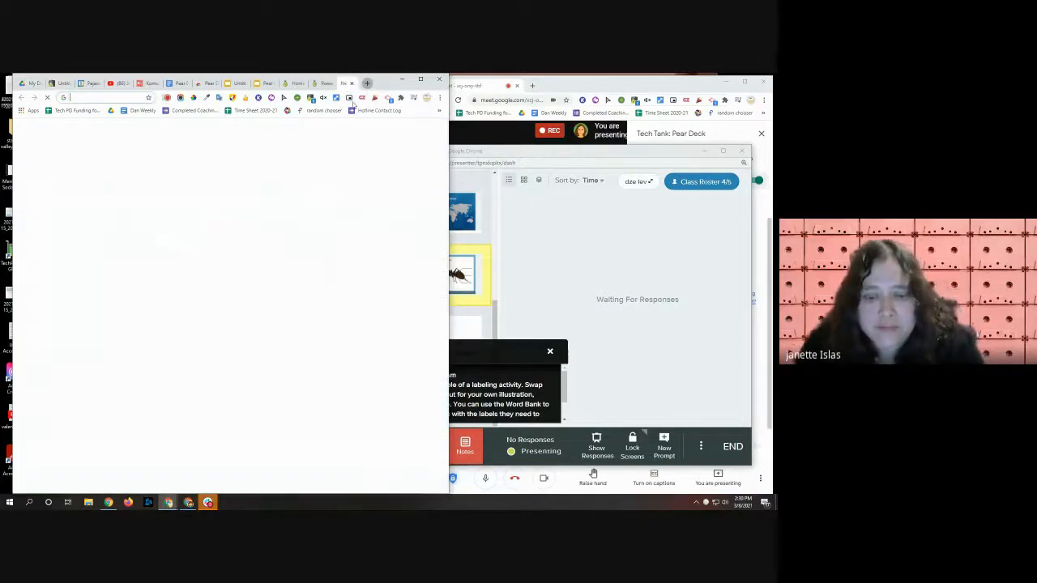
{"action": "type", "text": "peardeck"}
{"action": "key", "text": "Return"}
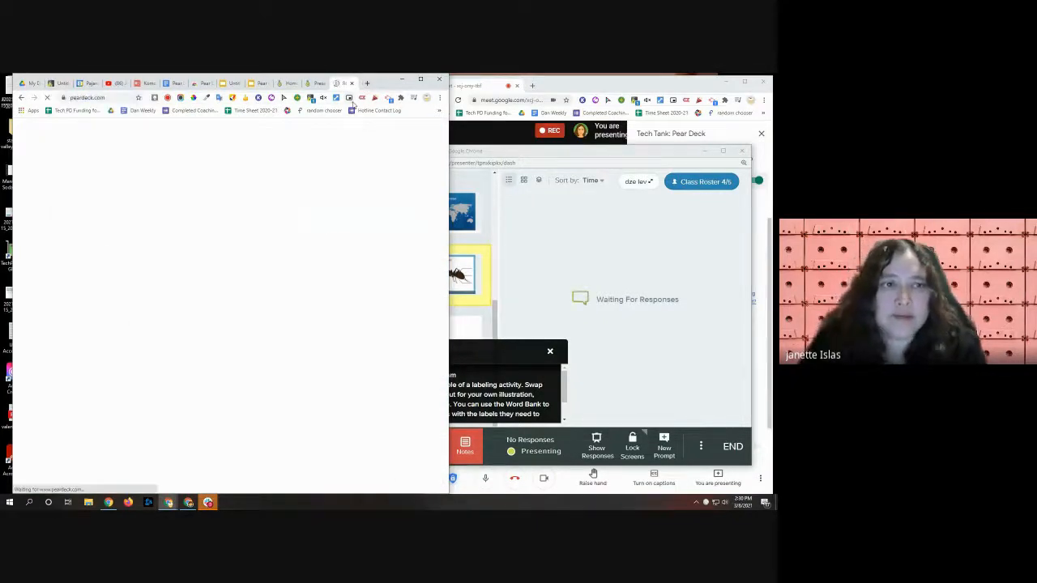
{"action": "left_click", "coordinate": [396, 156]}
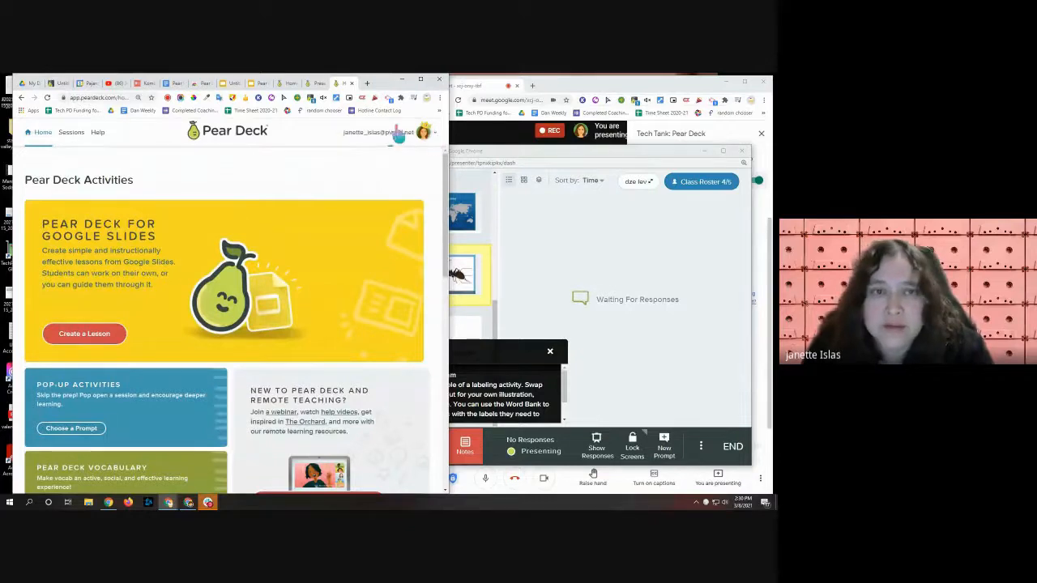
Step: Show the My Sessions page and look through the list of active sessions
{"action": "left_click", "coordinate": [73, 135]}
{"action": "scroll", "coordinate": [200, 300], "scroll_direction": "down", "scroll_amount": 1}
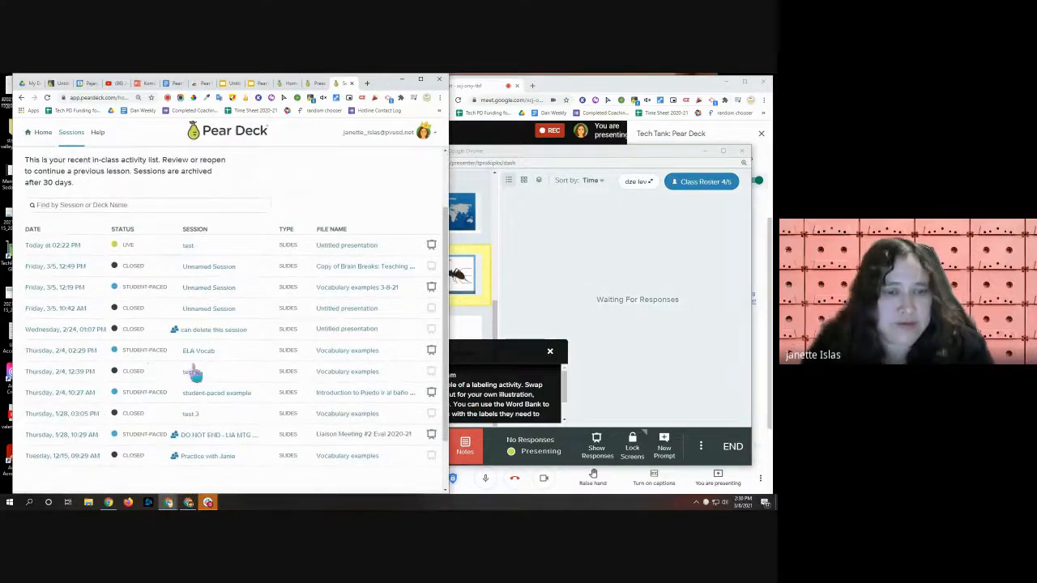
{"action": "scroll", "coordinate": [203, 292], "scroll_direction": "up", "scroll_amount": 1}
{"action": "scroll", "coordinate": [199, 298], "scroll_direction": "up", "scroll_amount": 1}
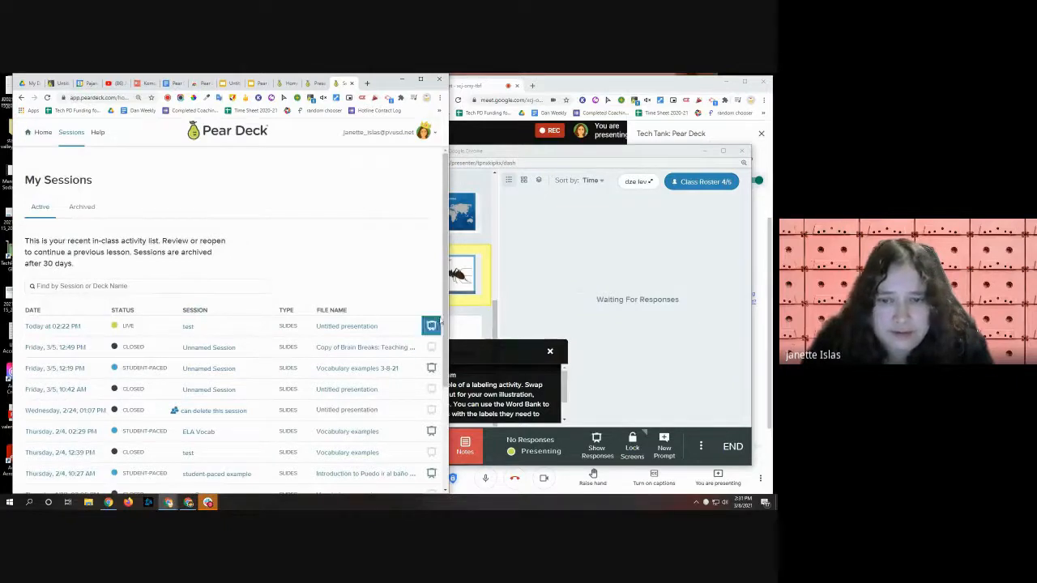
Step: Widen the browser window, show the management options of today's "test" session, and open its projector and dashboard choices
{"action": "left_click_drag", "start_coordinate": [446, 324], "coordinate": [621, 324]}
{"action": "left_click", "coordinate": [539, 315]}
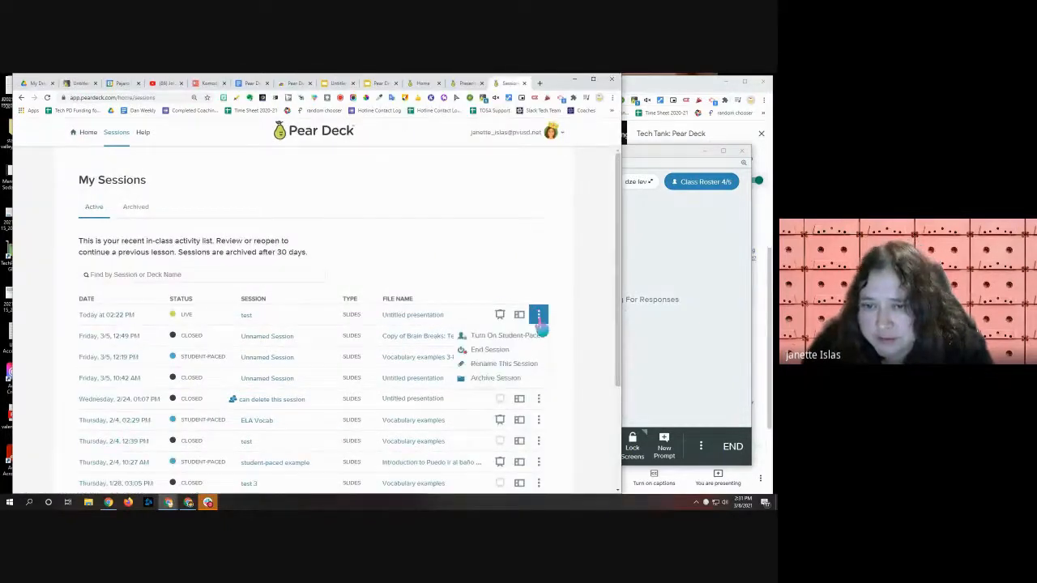
{"action": "left_click", "coordinate": [116, 317]}
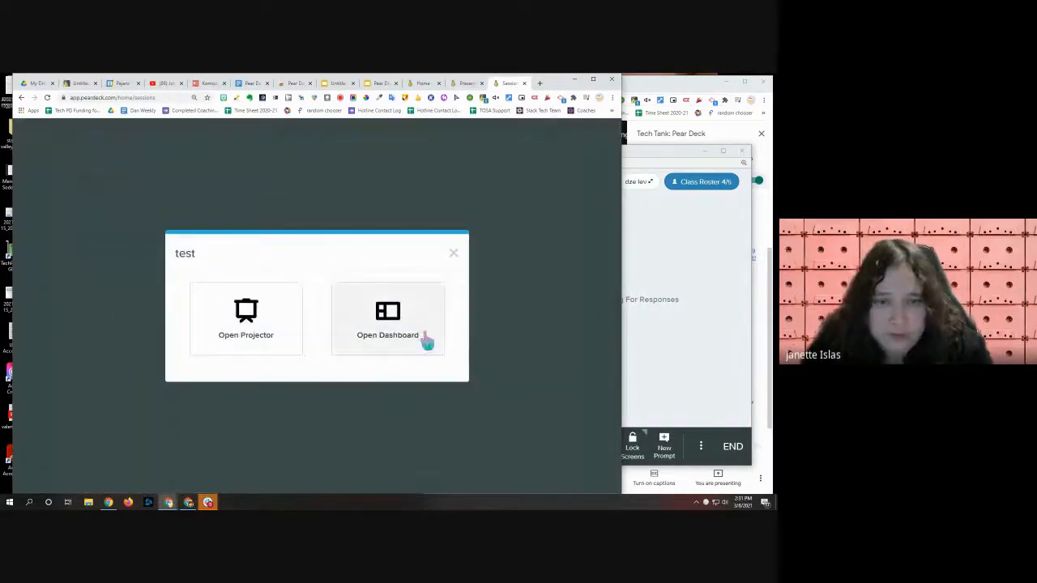